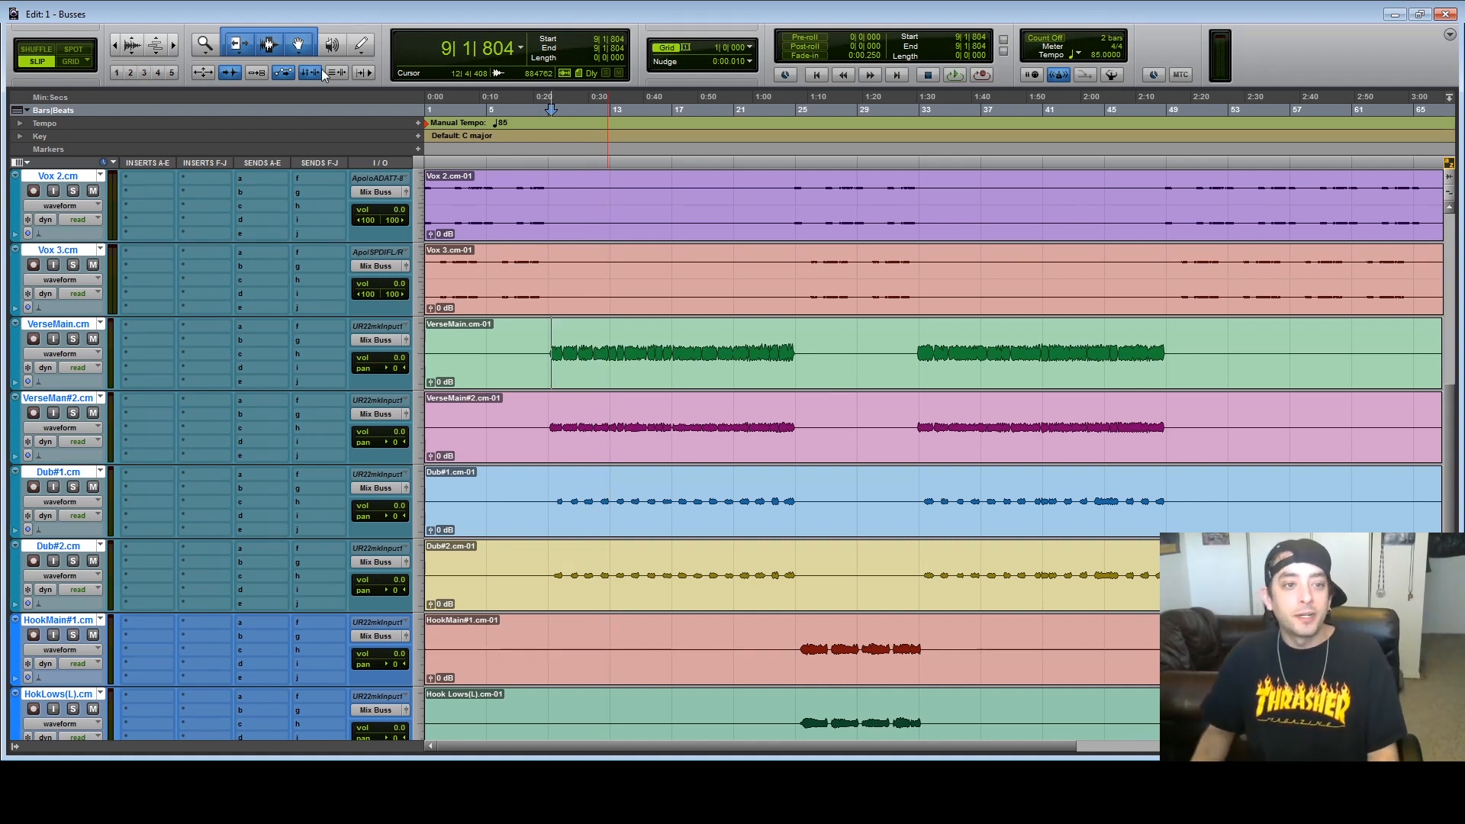
- In the Mix window, create one new stereo Aux Input track directly after the VerseMain.cm track
{"action": "left_click", "coordinate": [74, 327]}
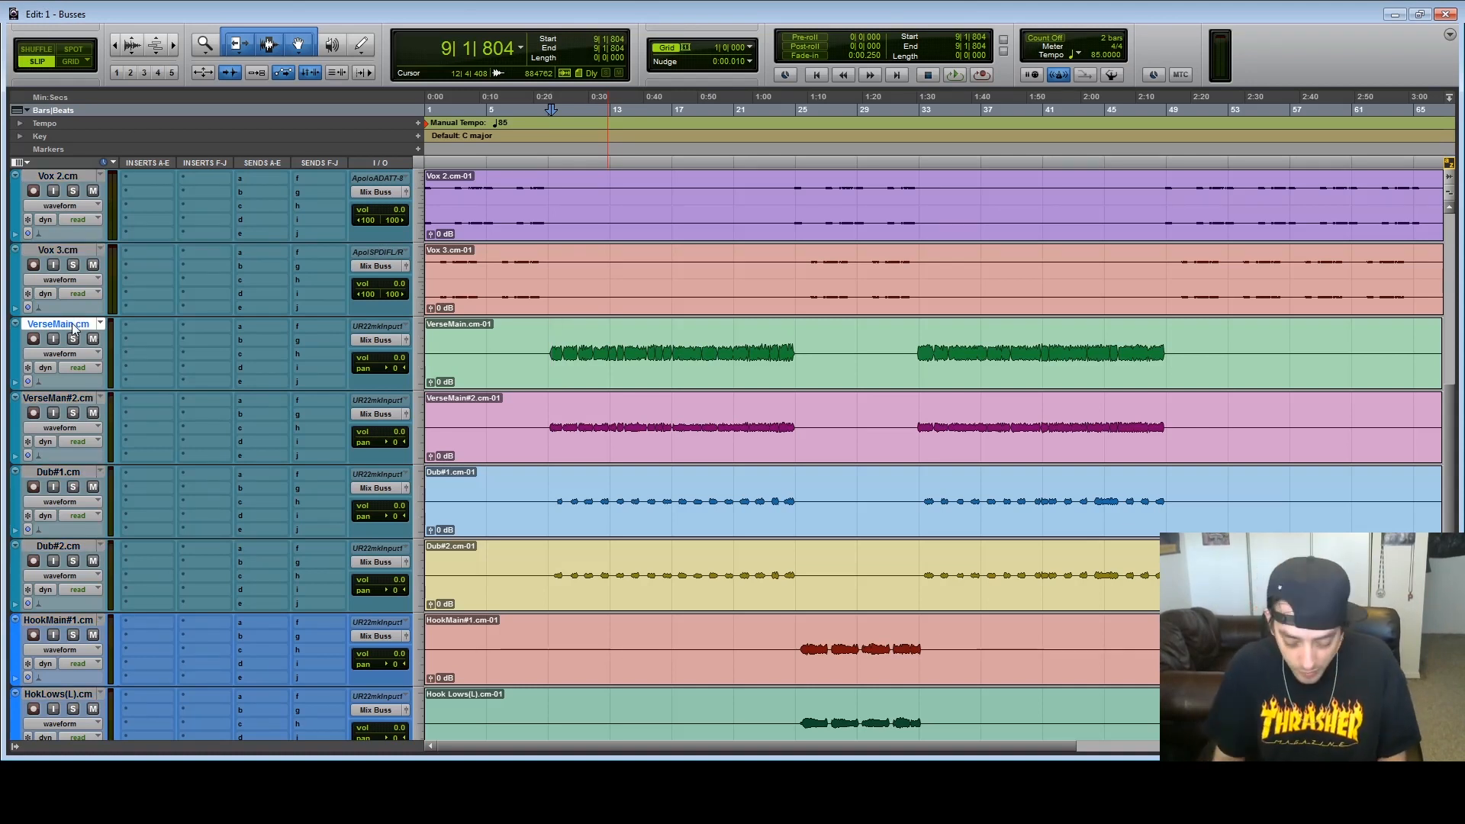
{"action": "key", "text": "ctrl+equal"}
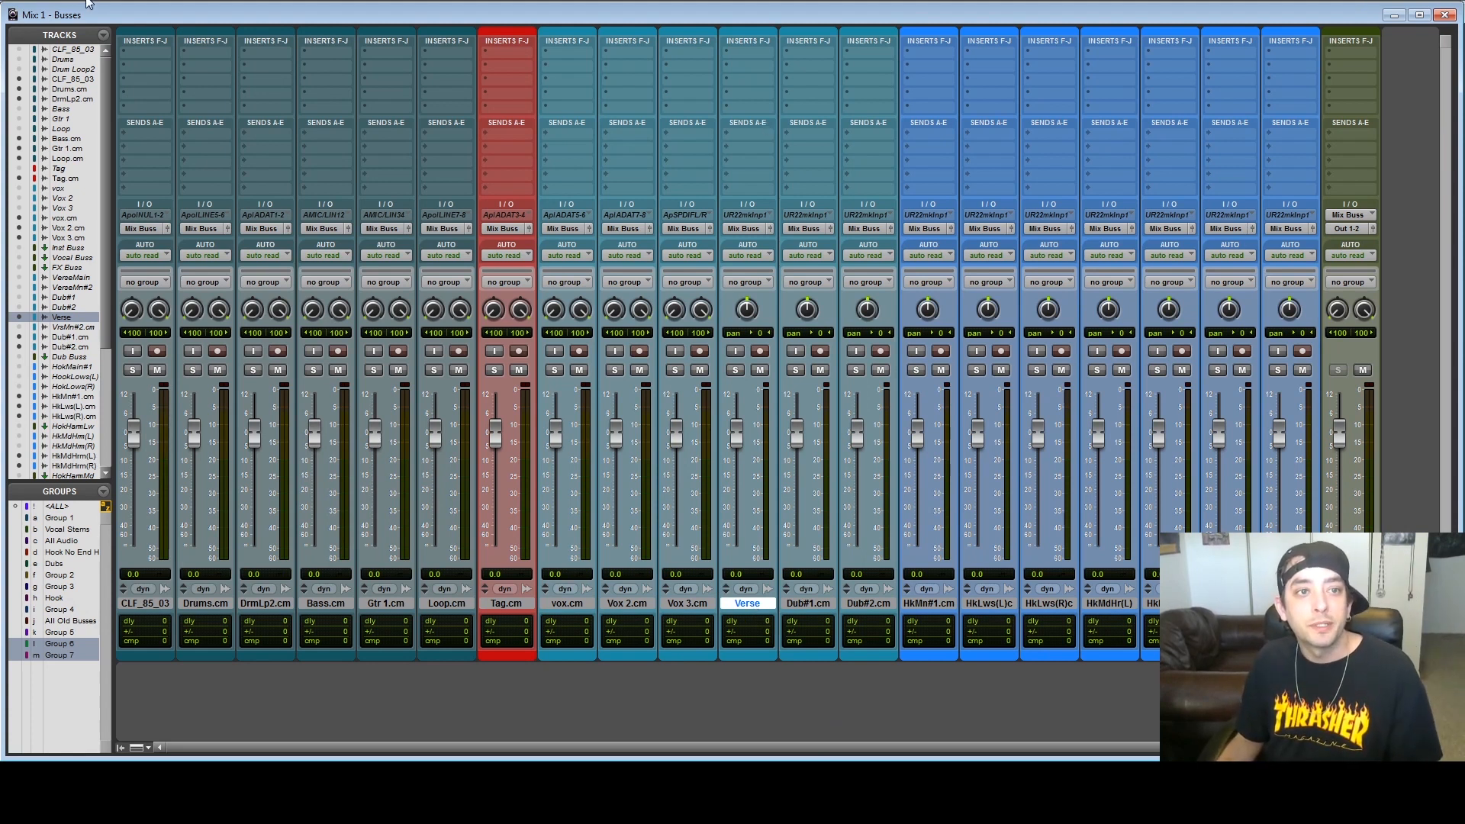
{"action": "left_click", "coordinate": [88, 3]}
{"action": "left_click", "coordinate": [94, 9]}
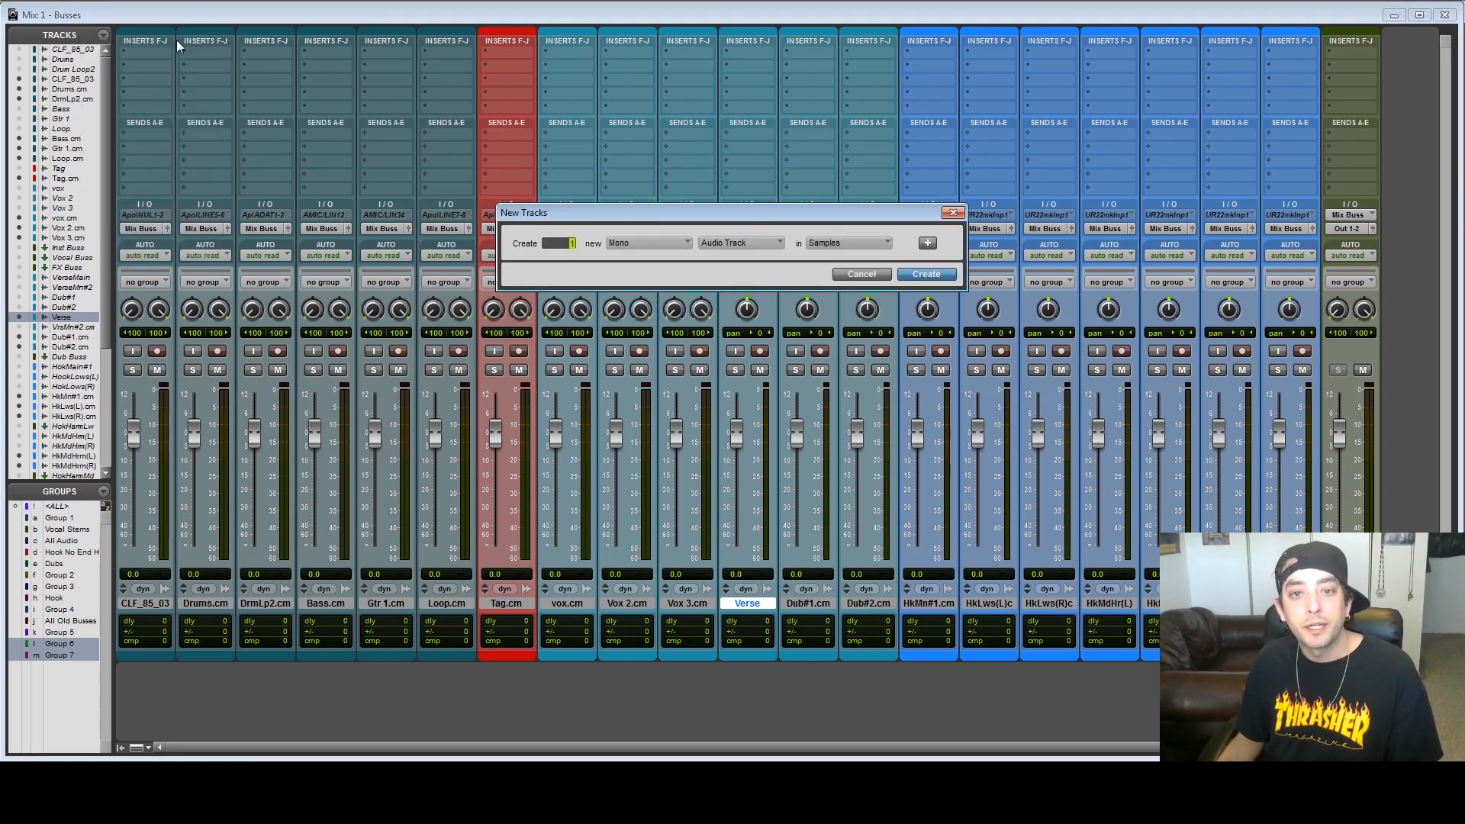
{"action": "left_click_drag", "start_coordinate": [648, 243], "coordinate": [653, 259]}
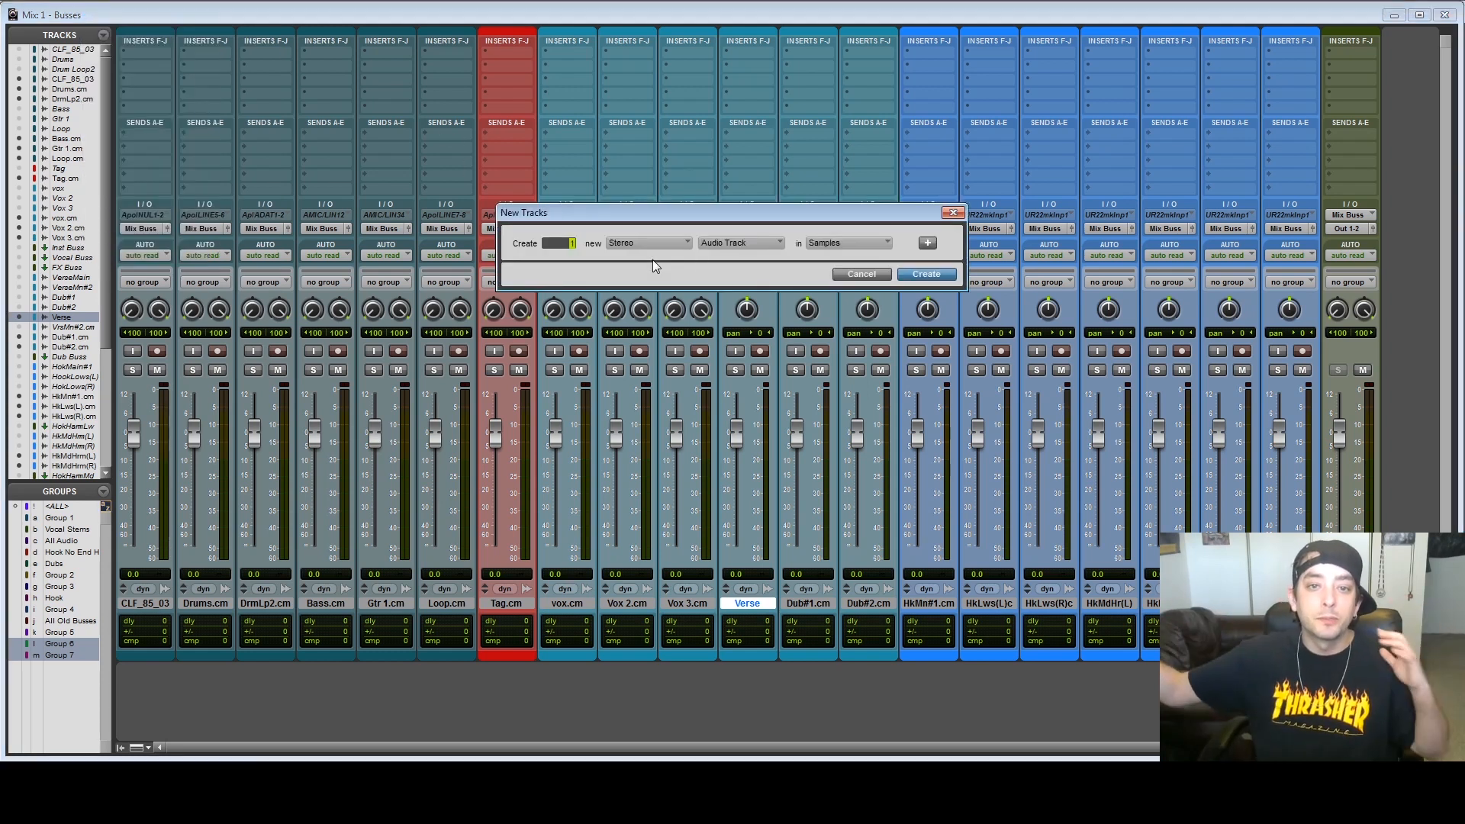
{"action": "left_click", "coordinate": [761, 245]}
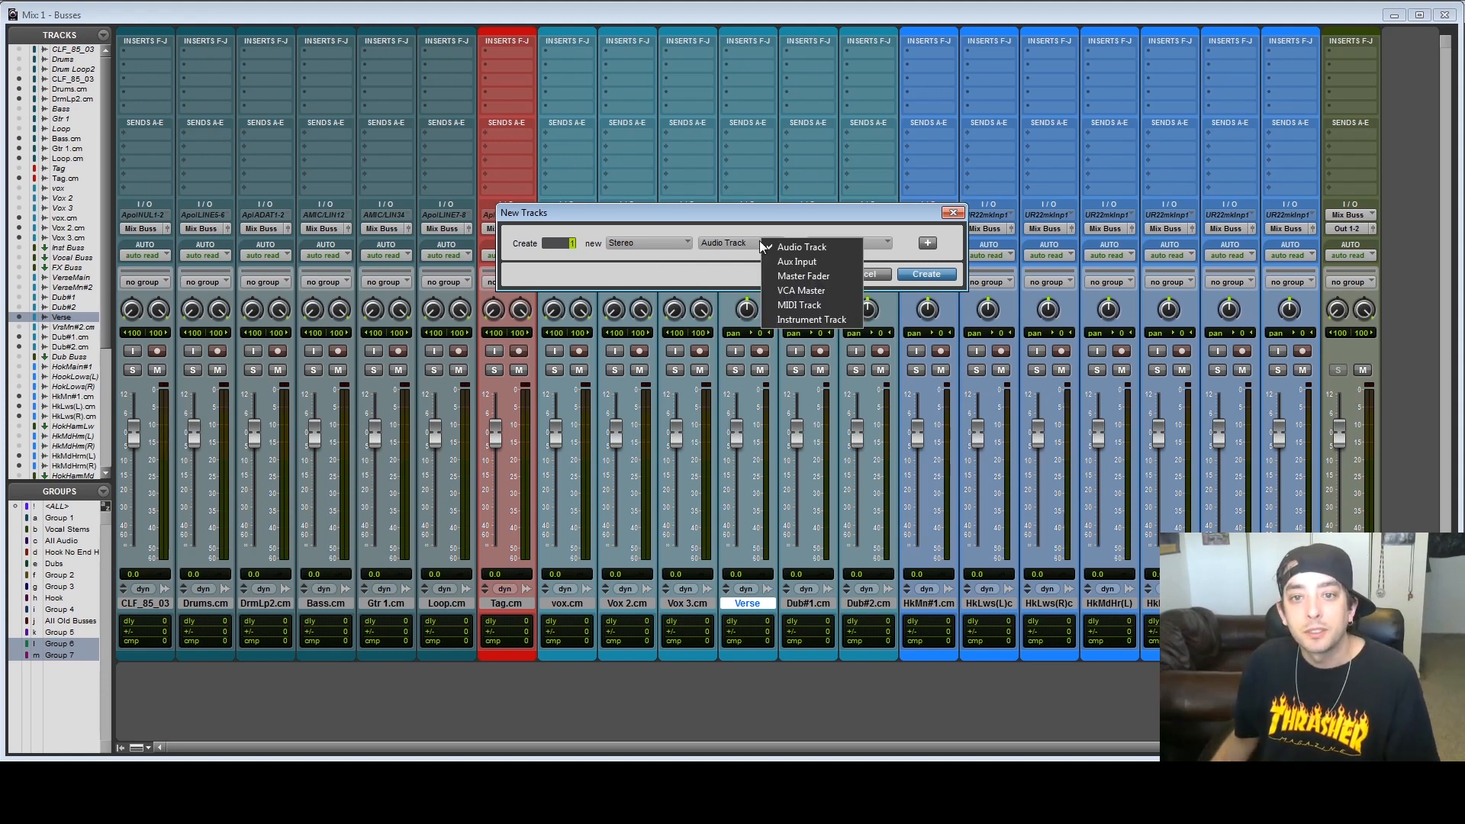
{"action": "left_click", "coordinate": [784, 260]}
{"action": "left_click", "coordinate": [917, 276]}
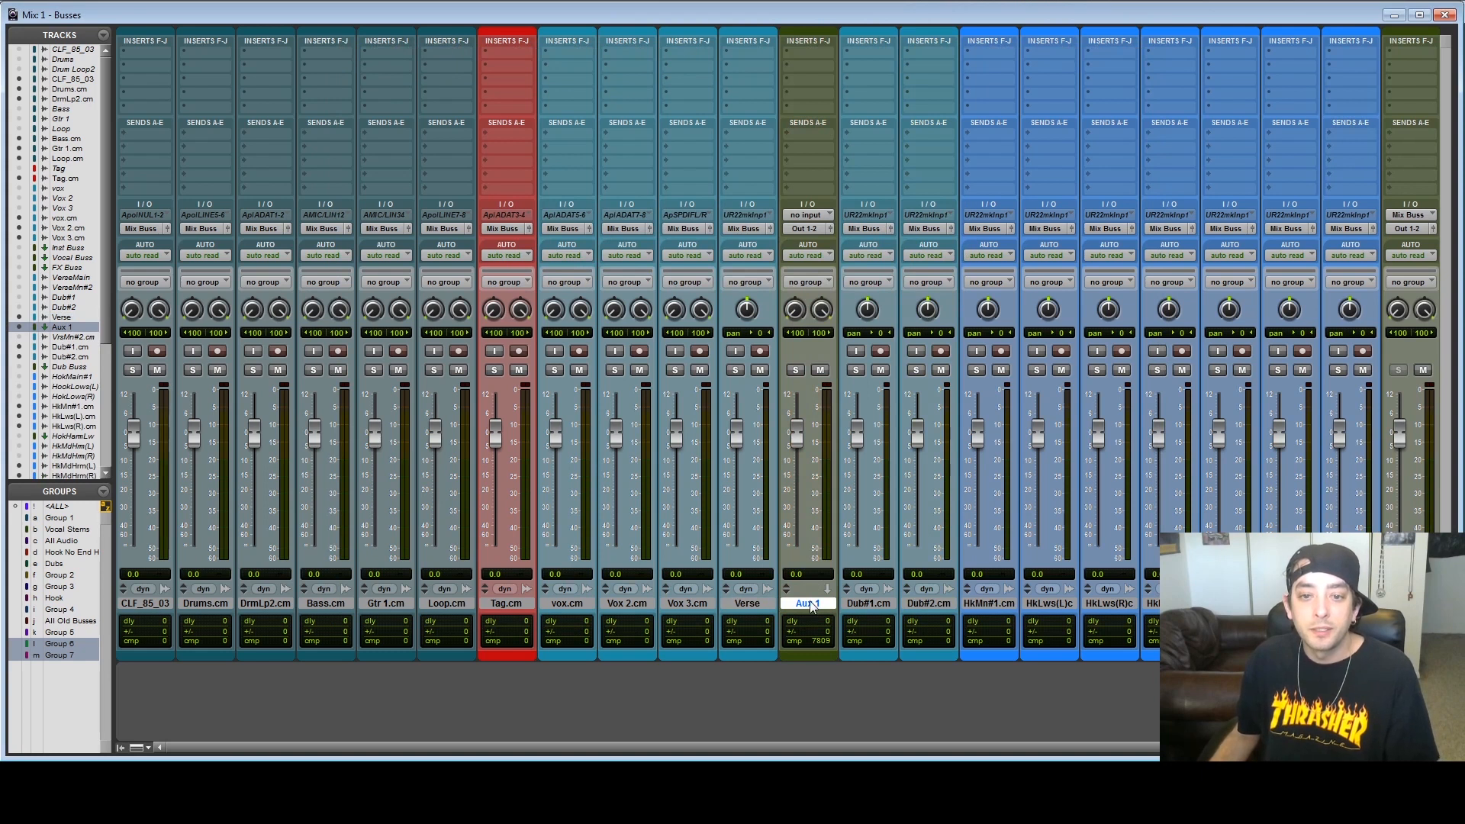
- Rename the new aux track as Reverb
{"action": "double_click", "coordinate": [809, 604]}
{"action": "type", "text": "Reverb"}
{"action": "key", "text": "Return"}
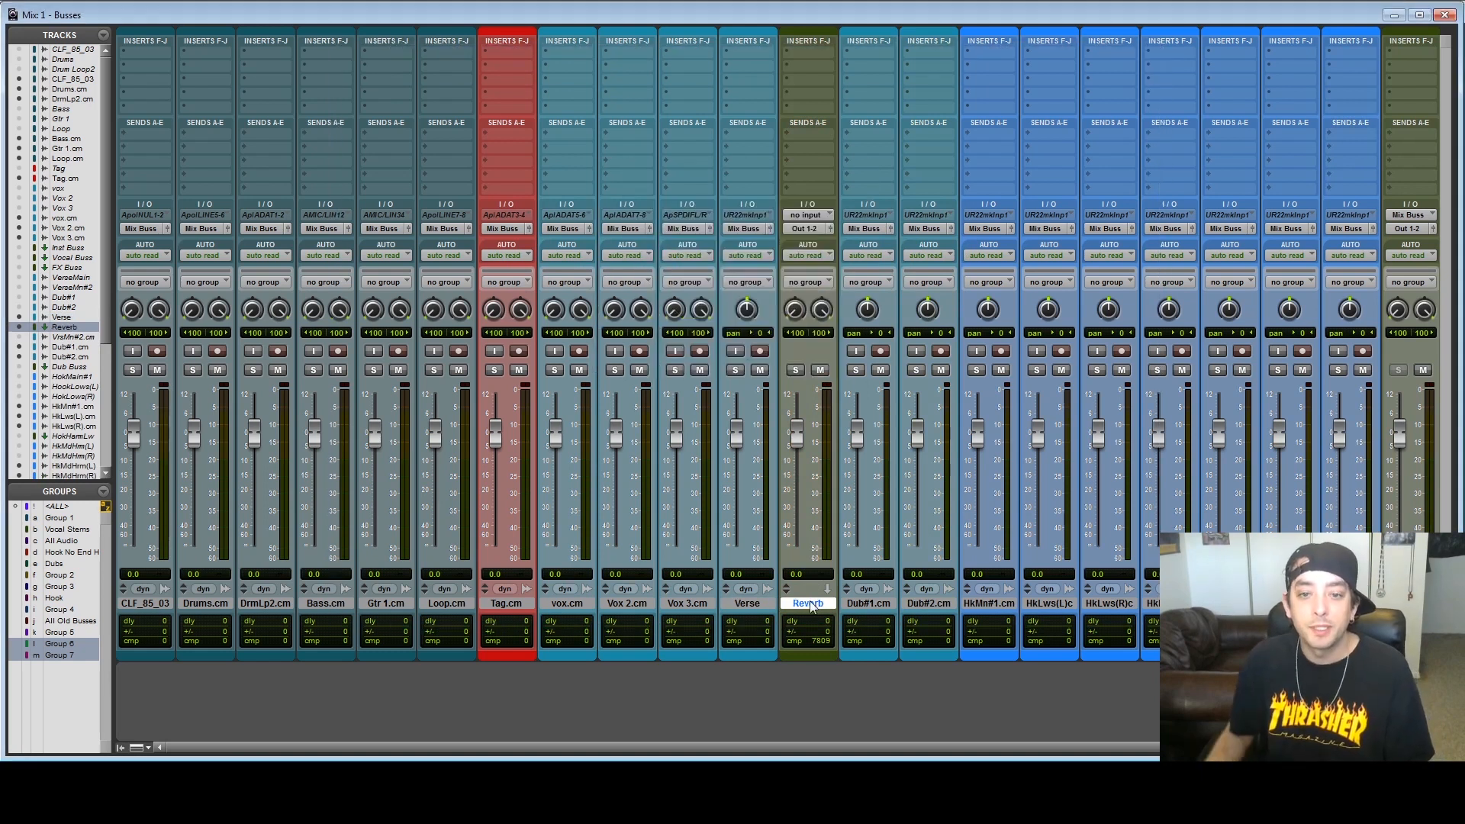
- Set the Reverb track's input to Bus 3-4 (Stereo) and its output to Mix Buss (Stereo)
{"action": "left_click", "coordinate": [813, 220]}
{"action": "mouse_move", "coordinate": [841, 256]}
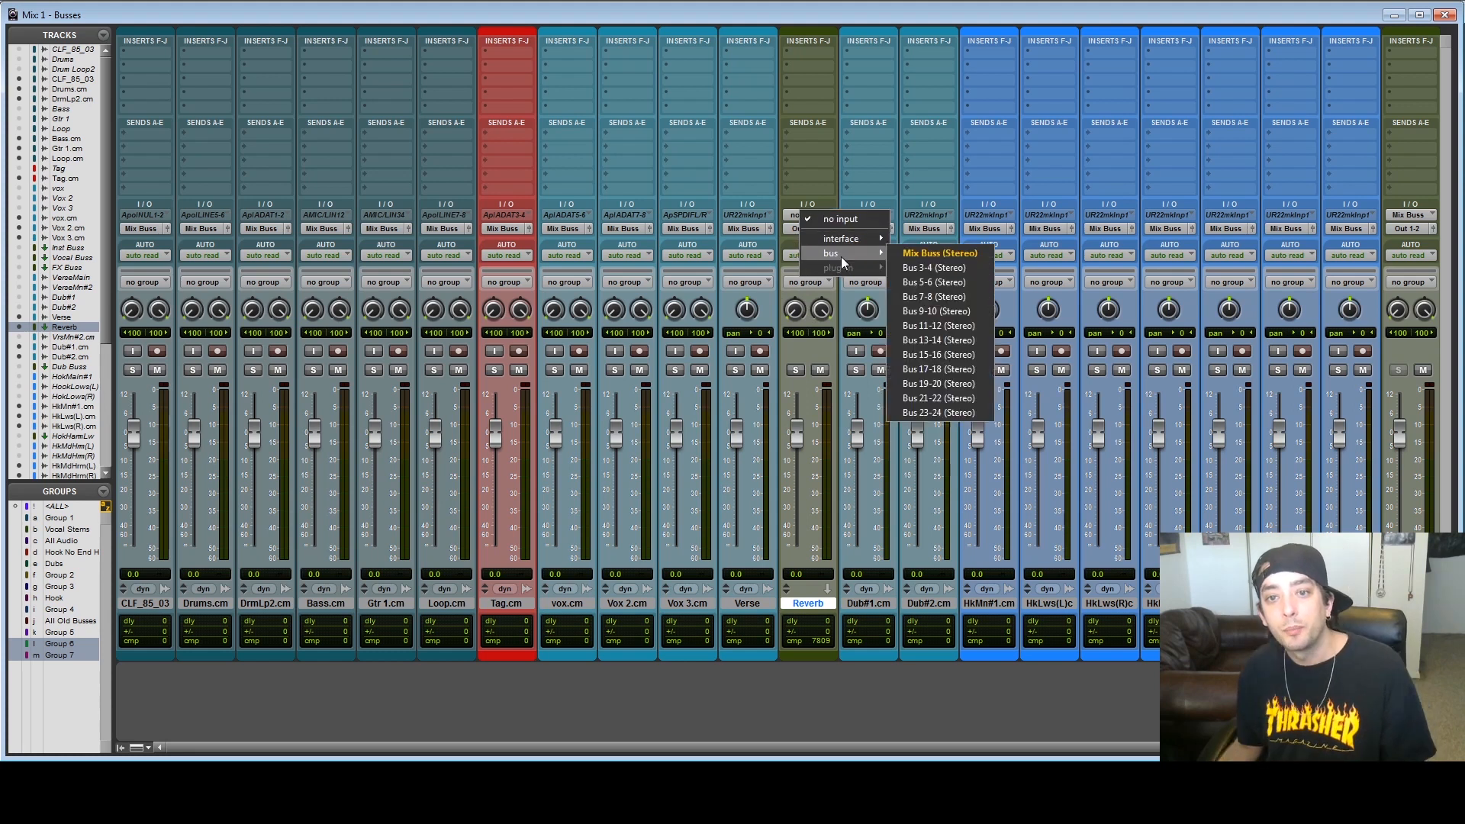
{"action": "left_click", "coordinate": [943, 267]}
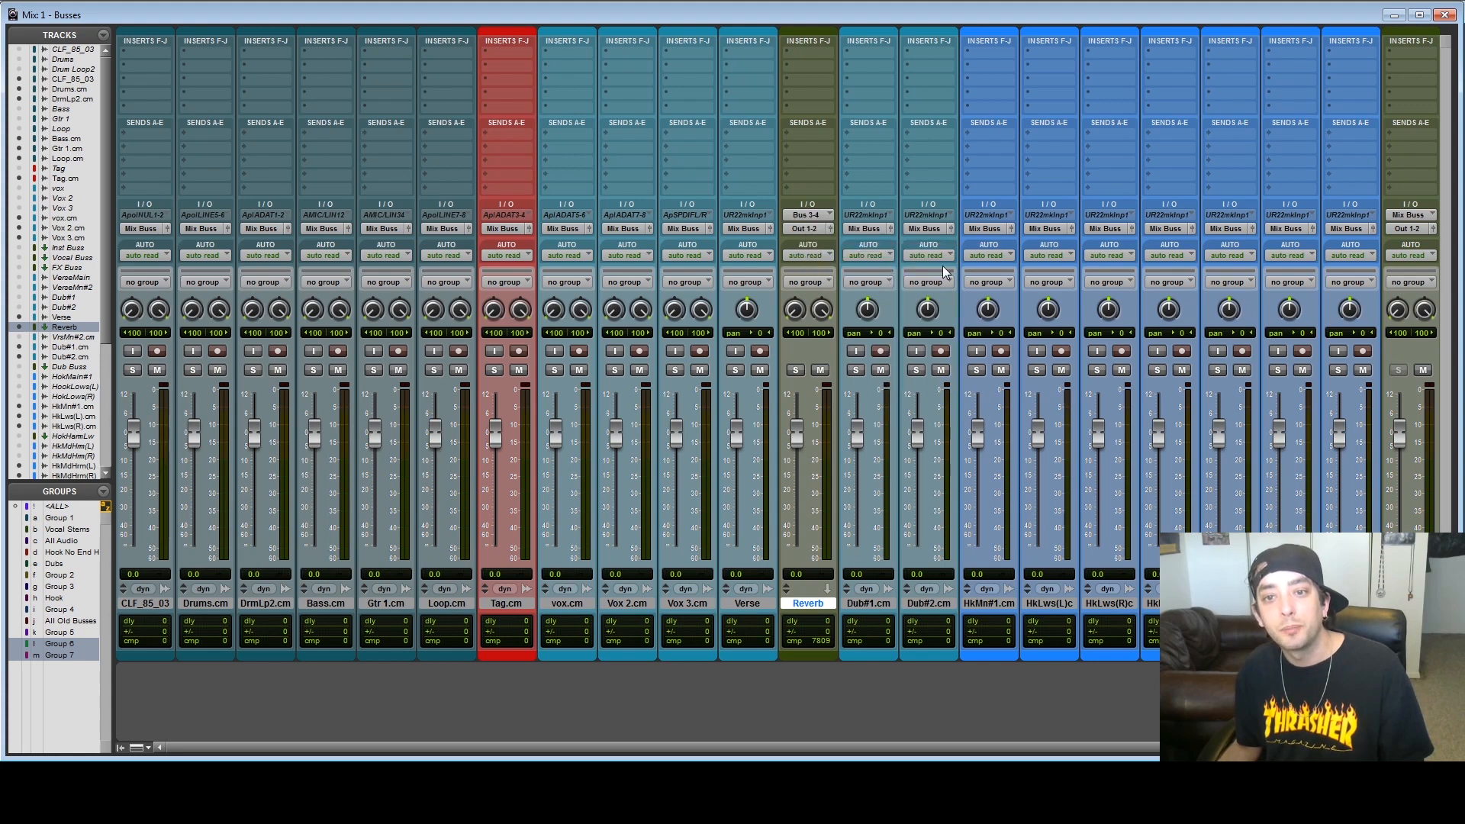
{"action": "left_click", "coordinate": [806, 230]}
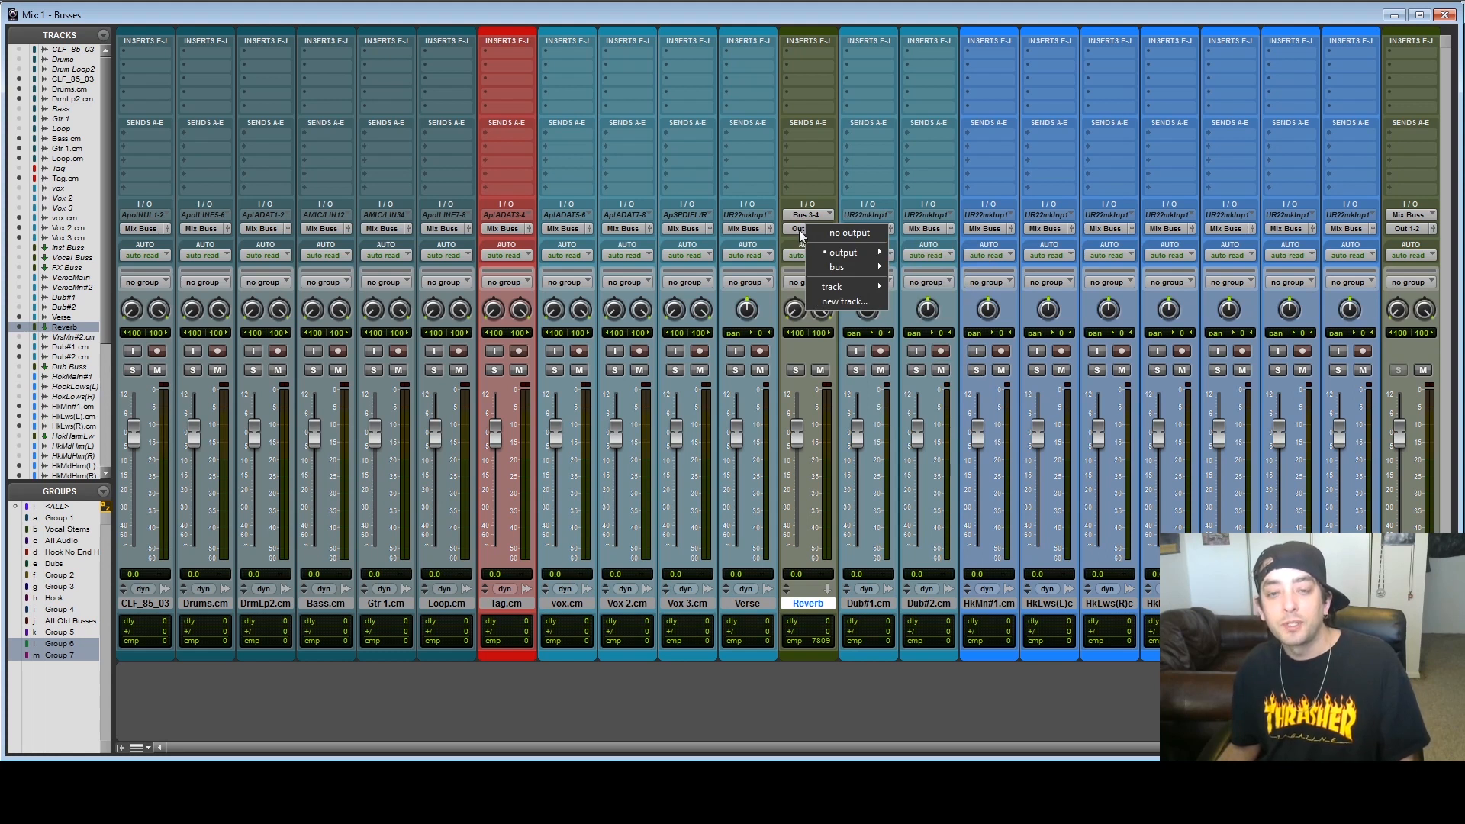
{"action": "mouse_move", "coordinate": [850, 253]}
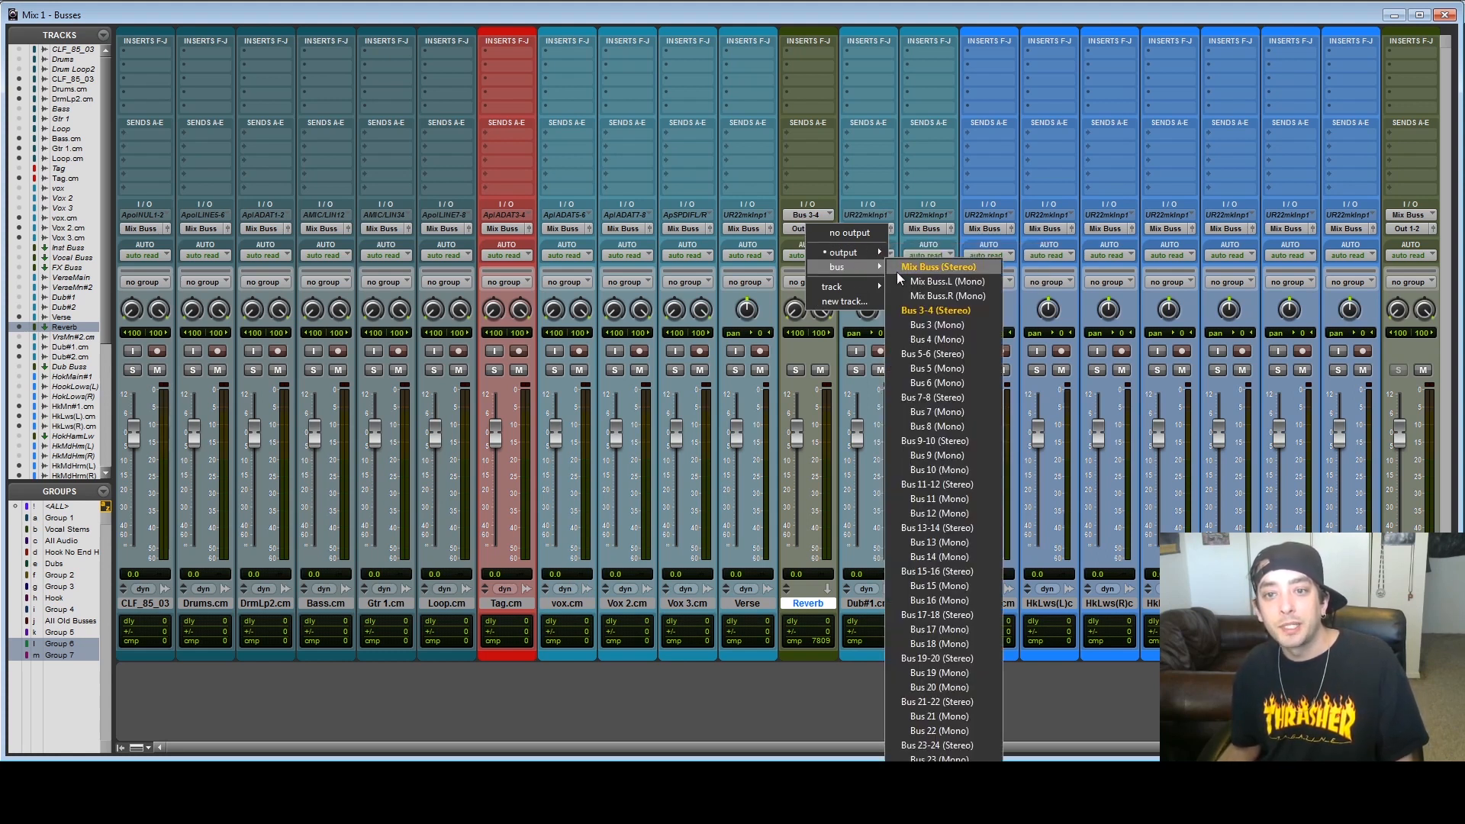
{"action": "left_click", "coordinate": [941, 268]}
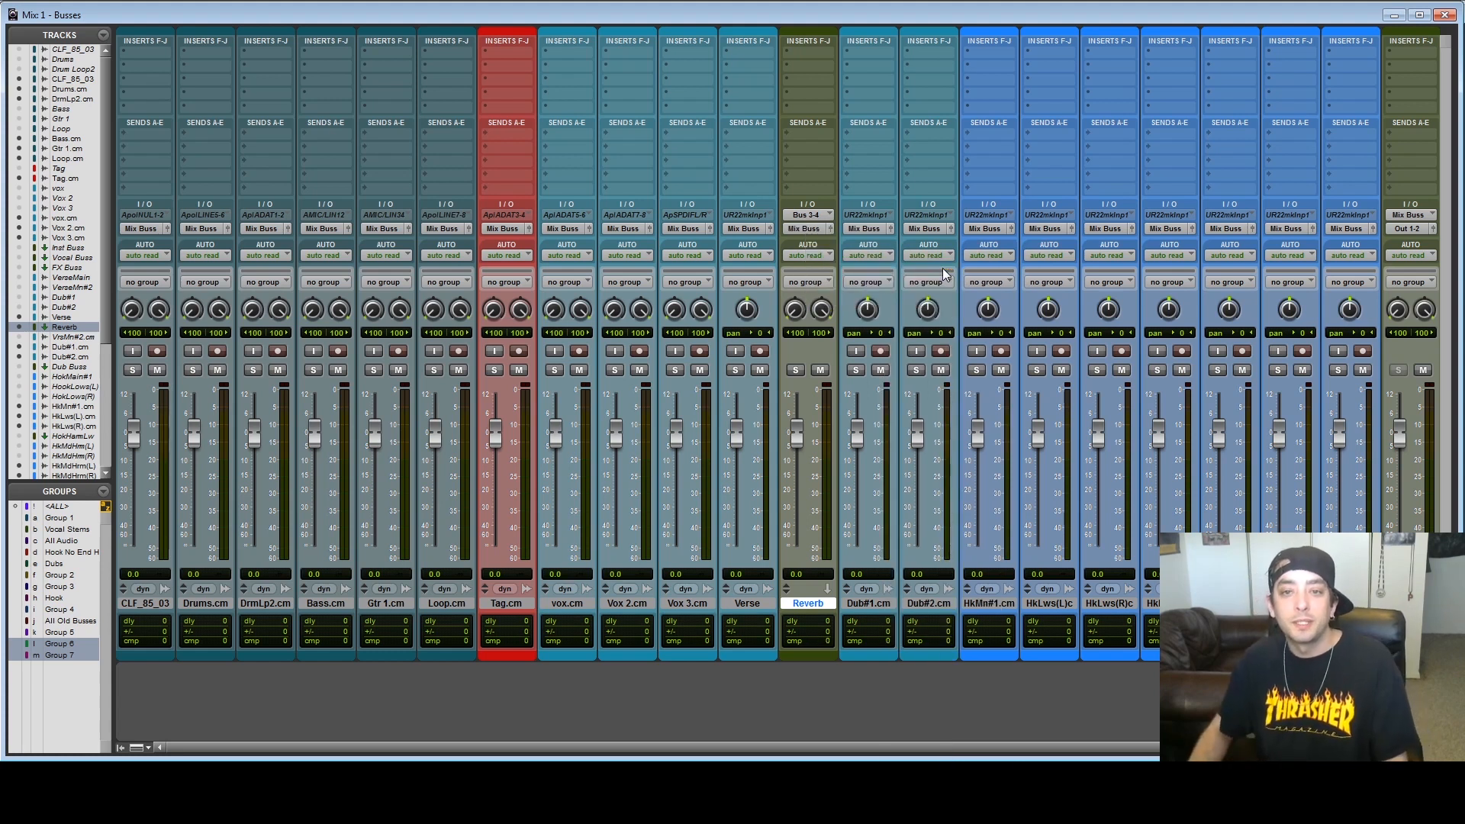
- Insert the stereo D-Verb multichannel plug-in on the Reverb track and set it to a medium plate
{"action": "left_click", "coordinate": [813, 65]}
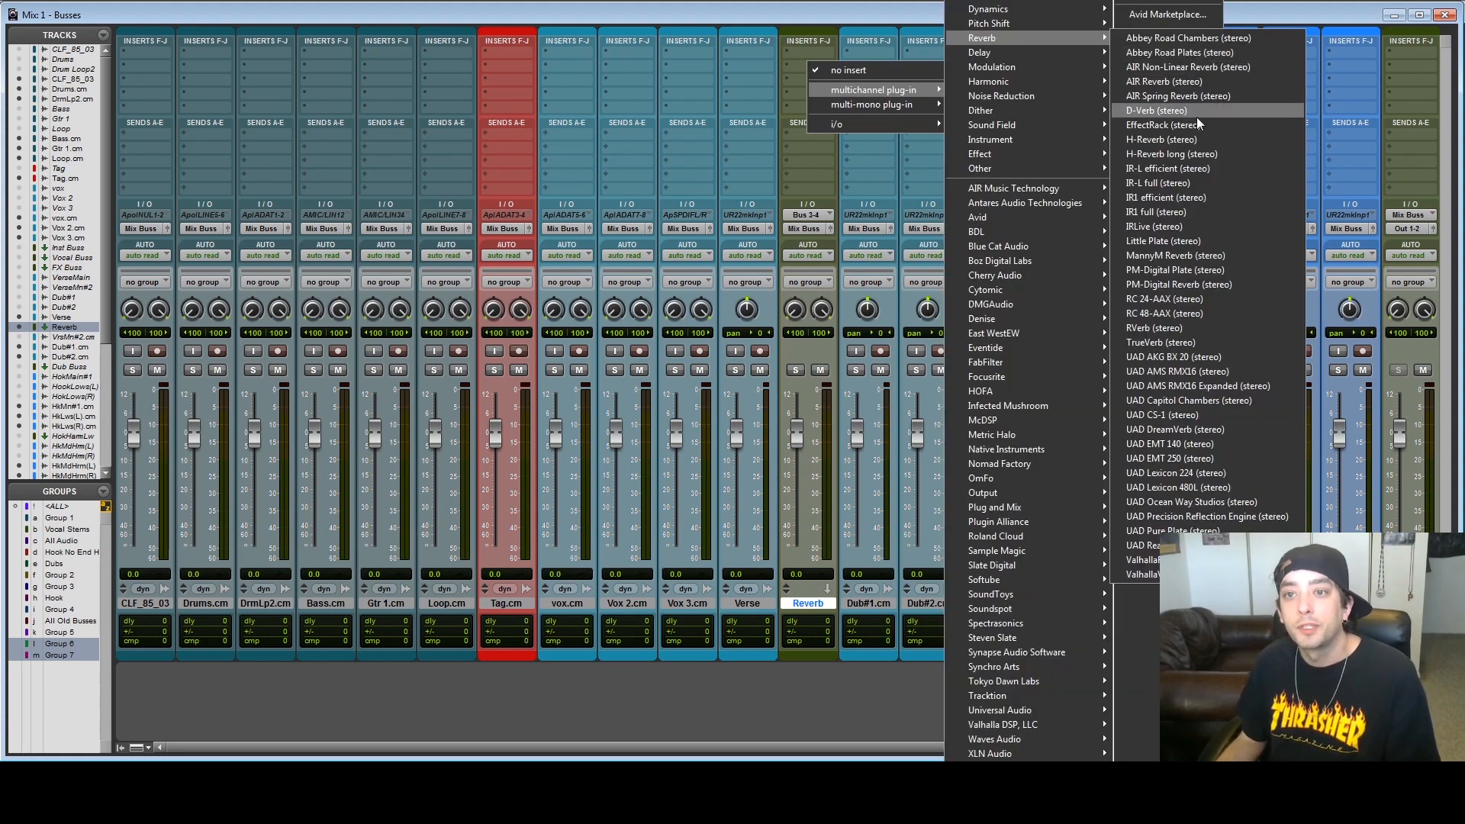
{"action": "left_click", "coordinate": [1196, 111]}
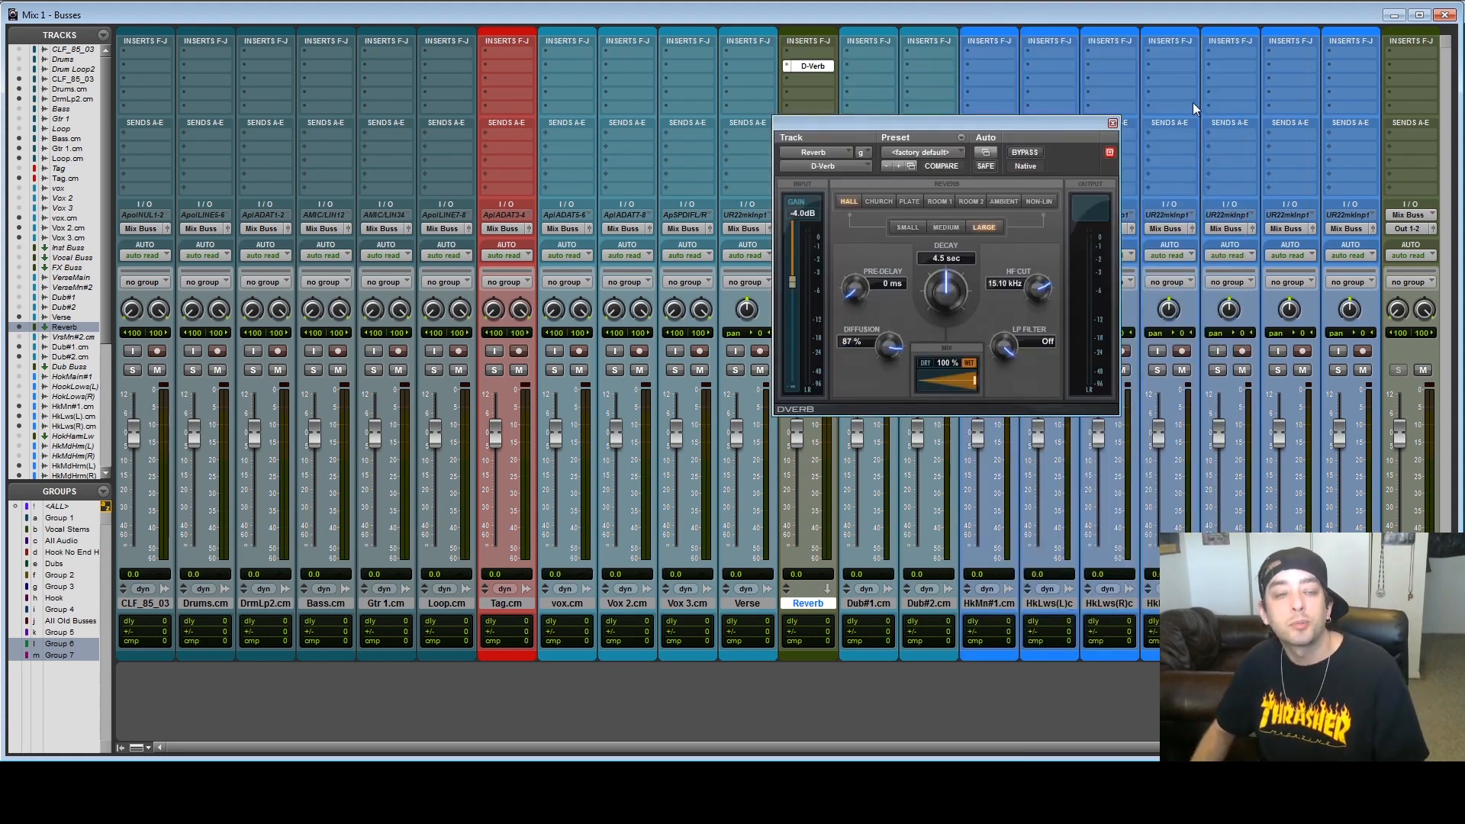
{"action": "left_click", "coordinate": [946, 228]}
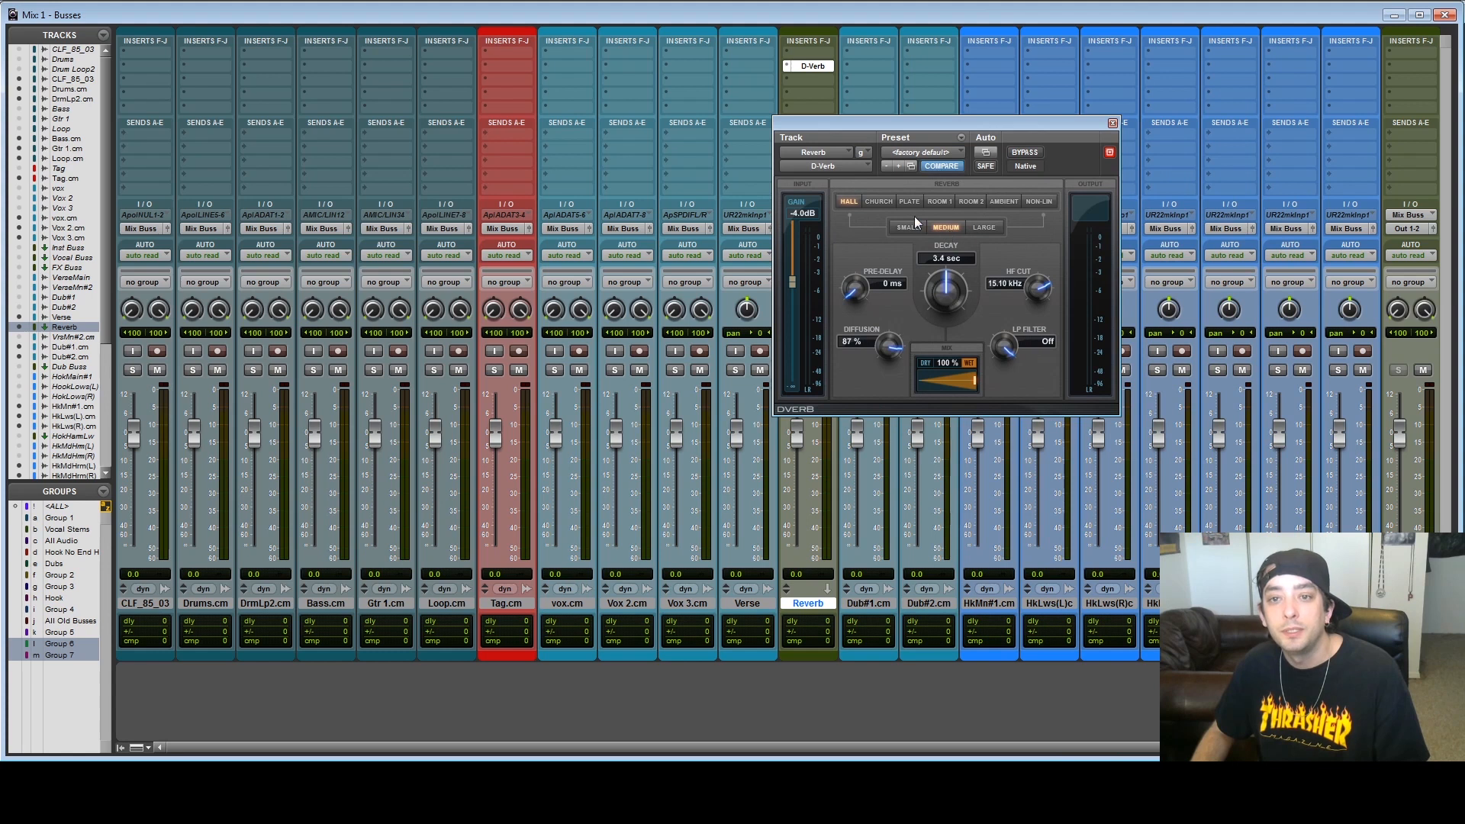
{"action": "left_click", "coordinate": [905, 199]}
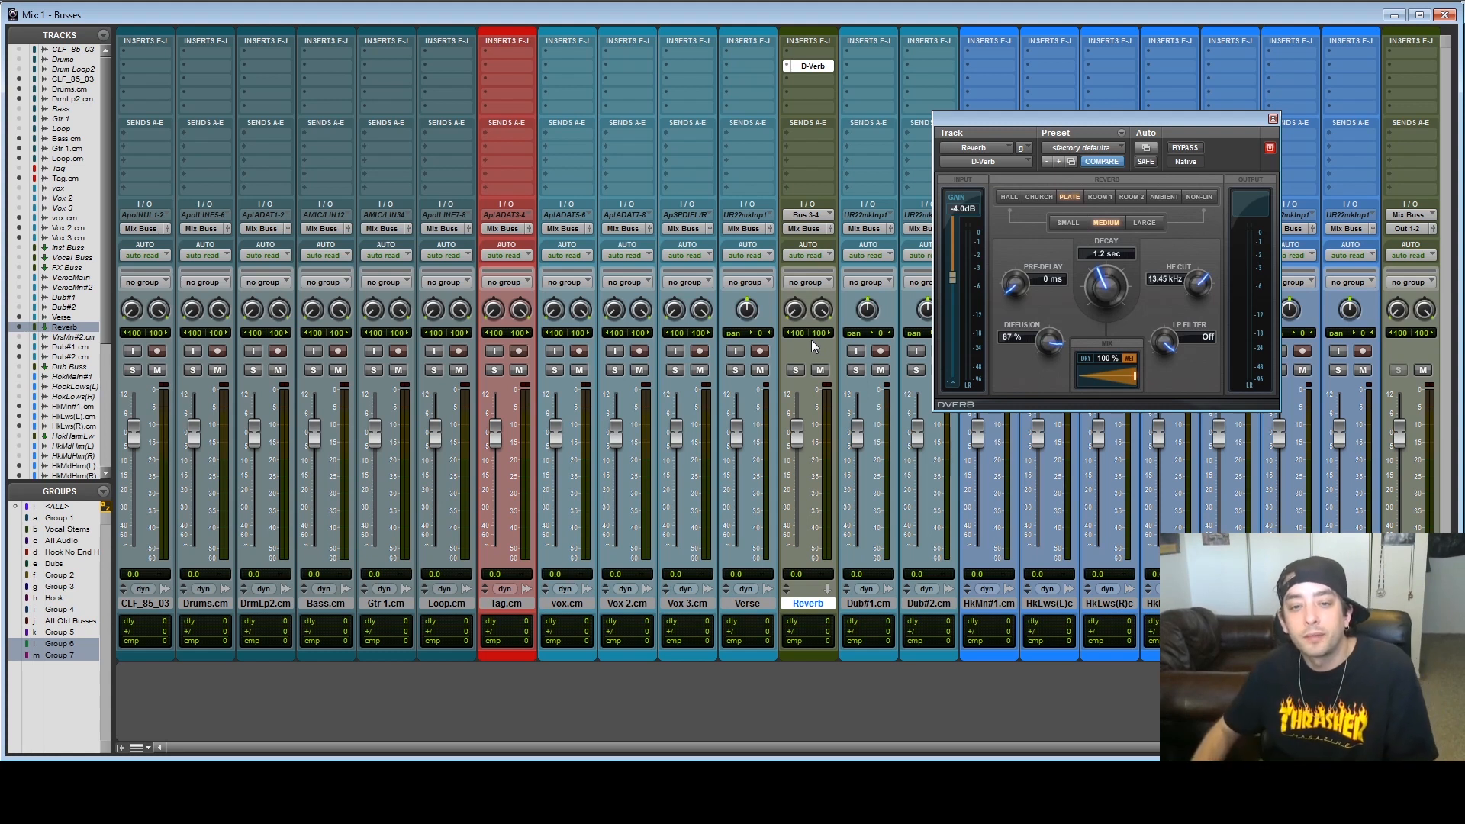
- Add a send from the Verse track to Bus 3-4 (Stereo) and solo-safe the Reverb track
{"action": "left_click", "coordinate": [747, 133]}
{"action": "mouse_move", "coordinate": [790, 173]}
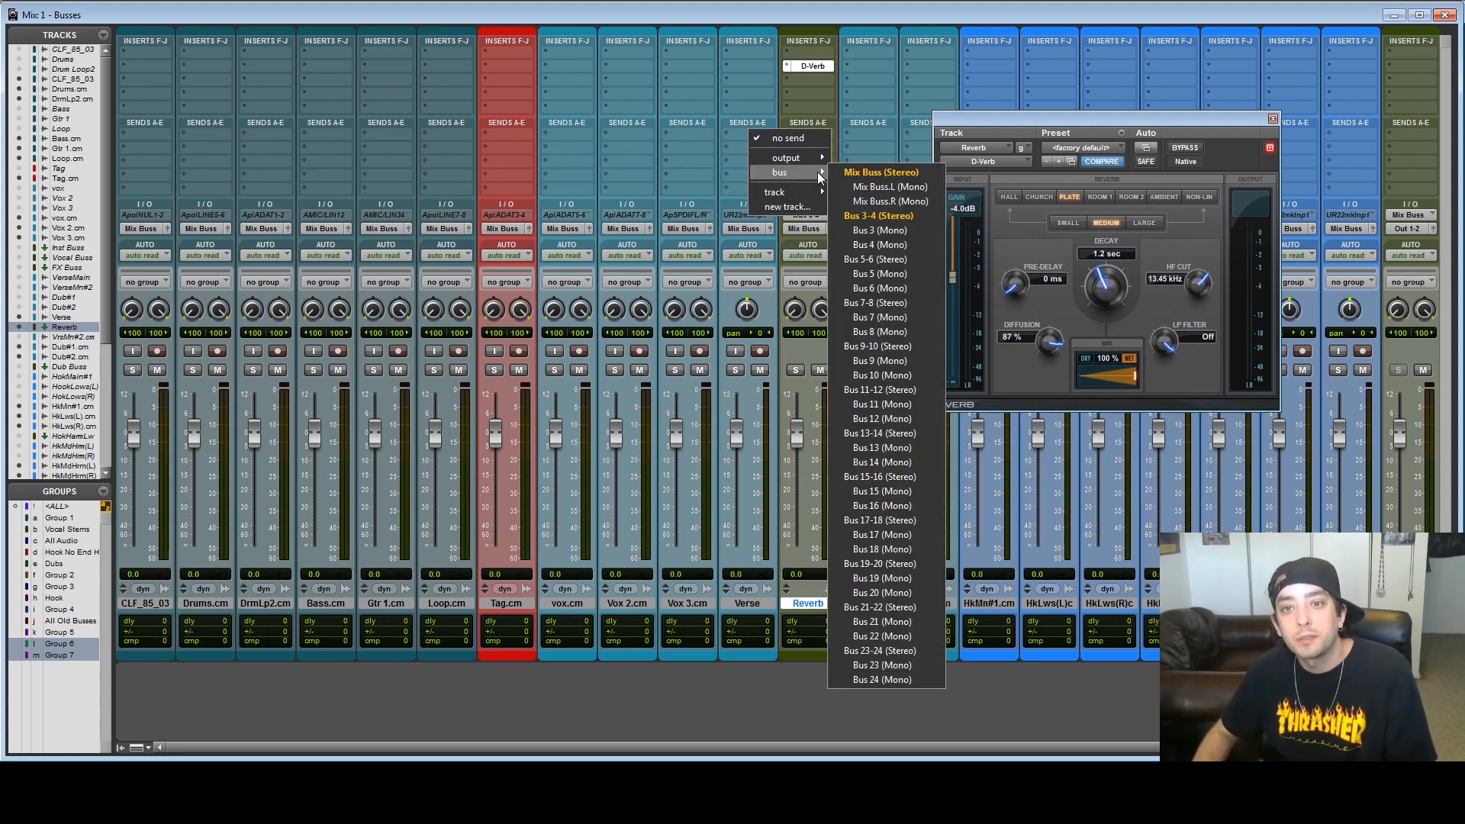
{"action": "left_click", "coordinate": [895, 218]}
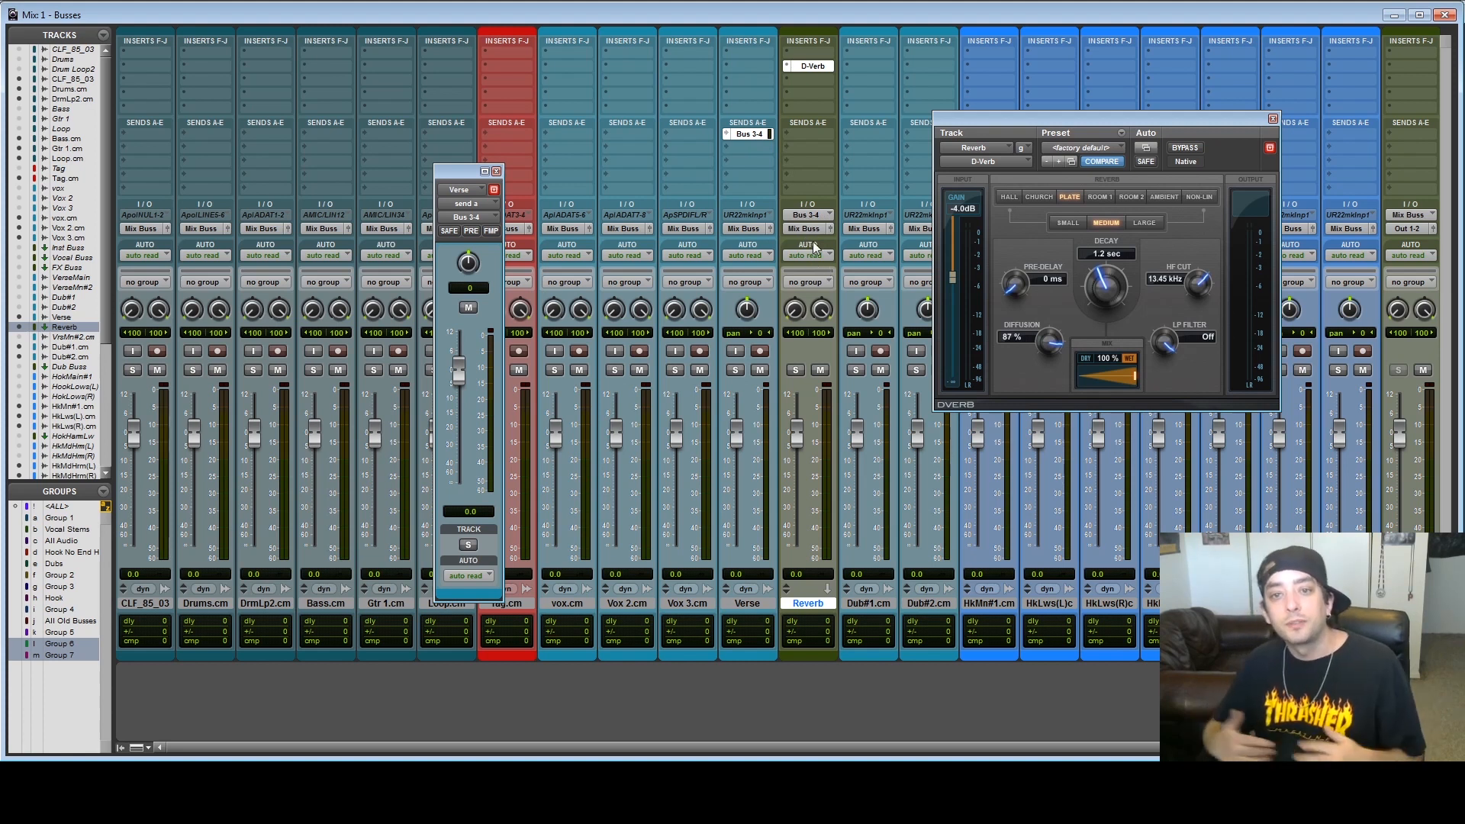
{"action": "left_click", "coordinate": [795, 370], "text": "ctrl"}
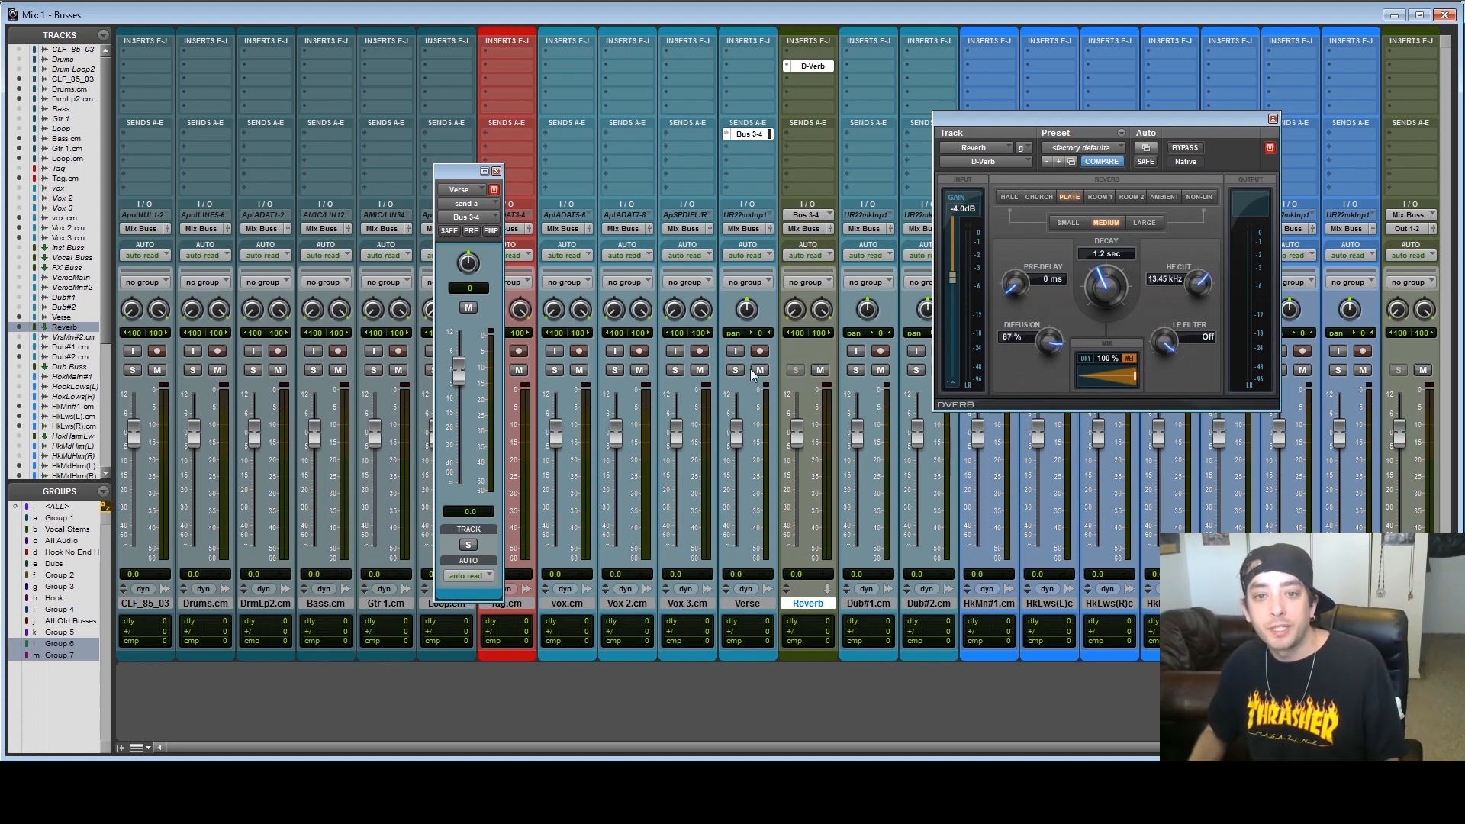
- Audition the Verse track in solo, then unsolo it and set its Bus 3-4 send level to about -10.2 dB
{"action": "left_click", "coordinate": [736, 371]}
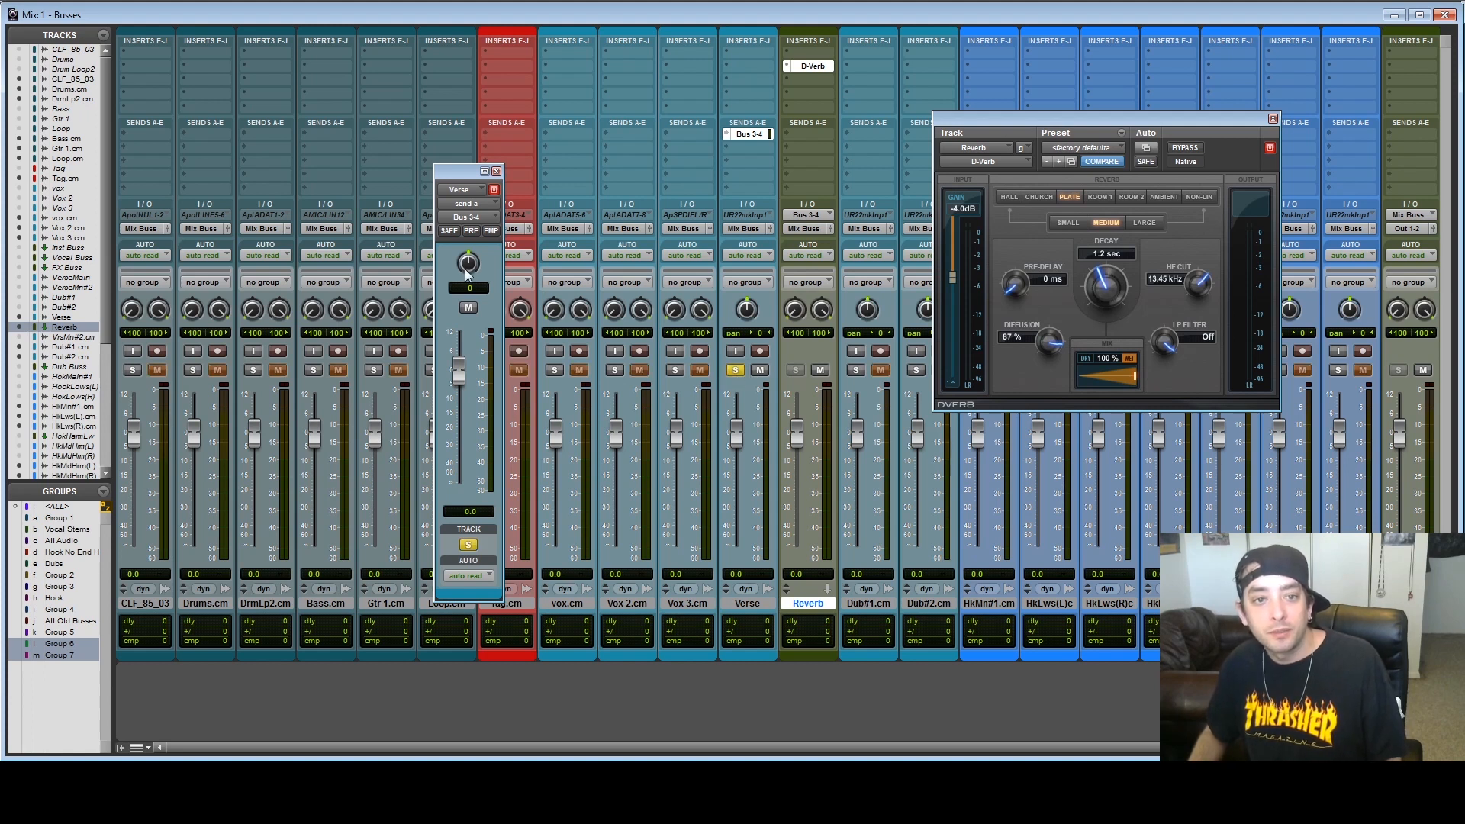
{"action": "left_click_drag", "start_coordinate": [455, 369], "coordinate": [449, 431]}
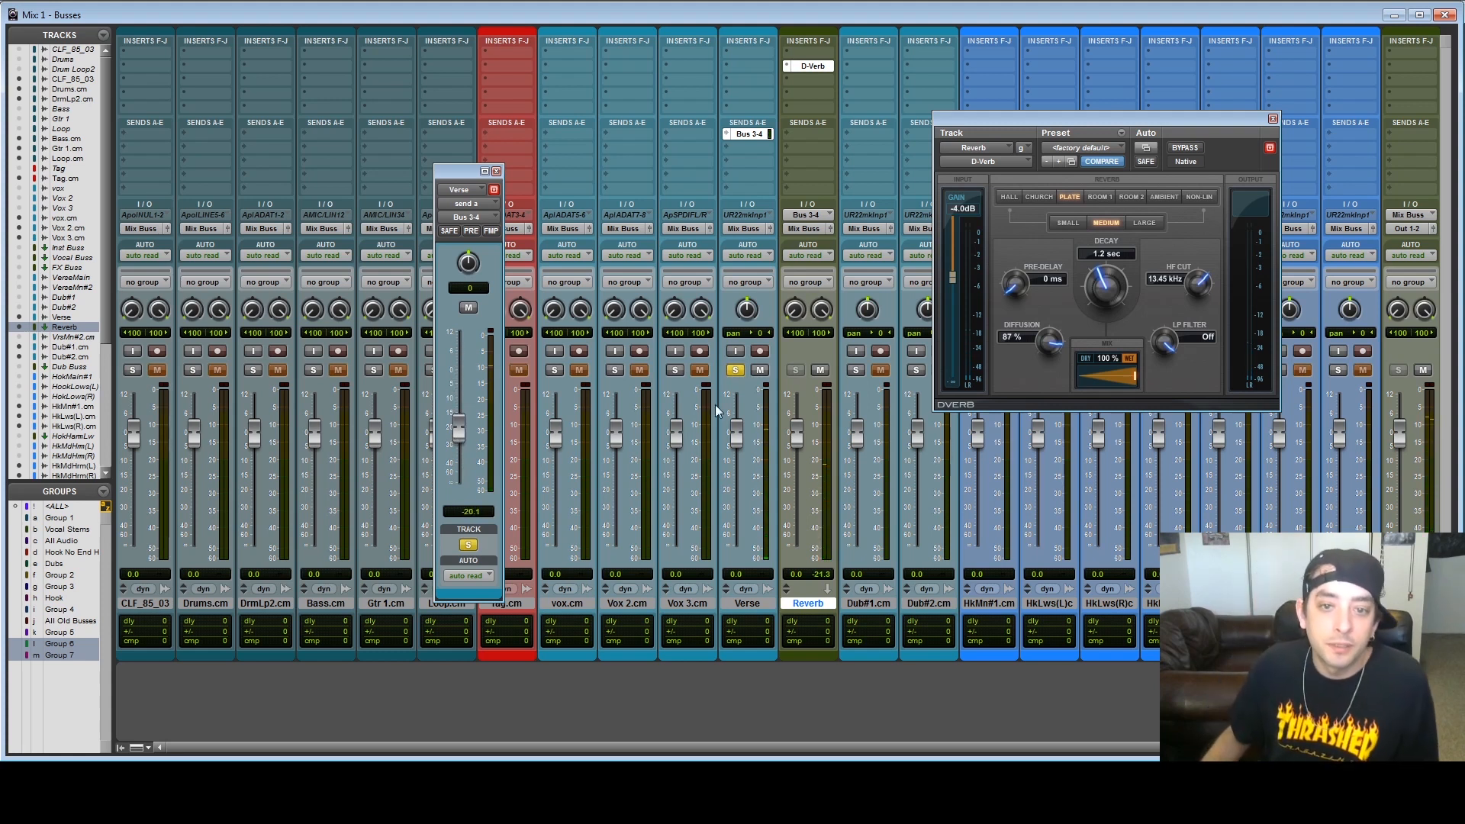
{"action": "left_click", "coordinate": [733, 371]}
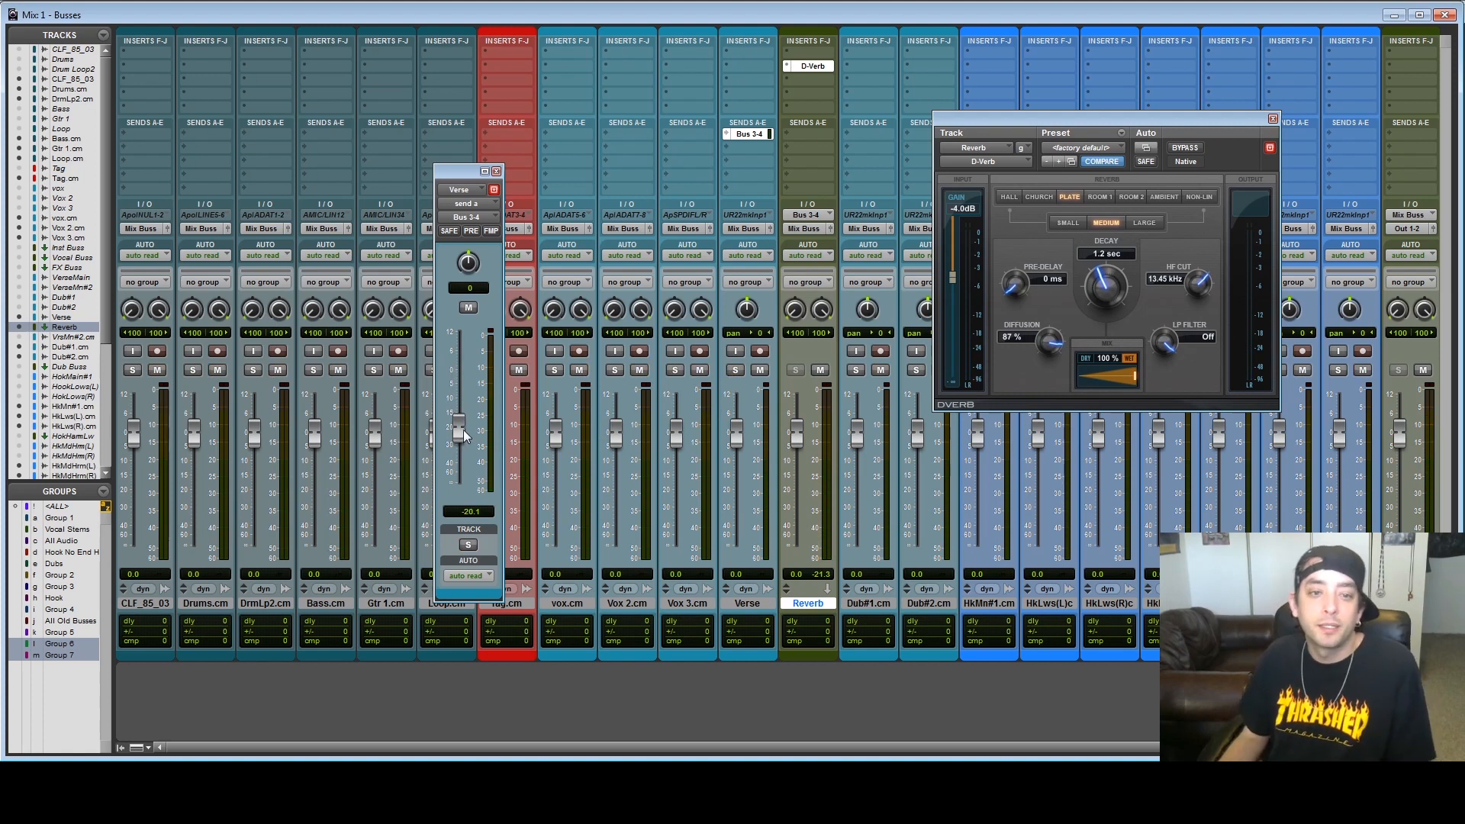
{"action": "left_click_drag", "start_coordinate": [462, 432], "coordinate": [456, 401]}
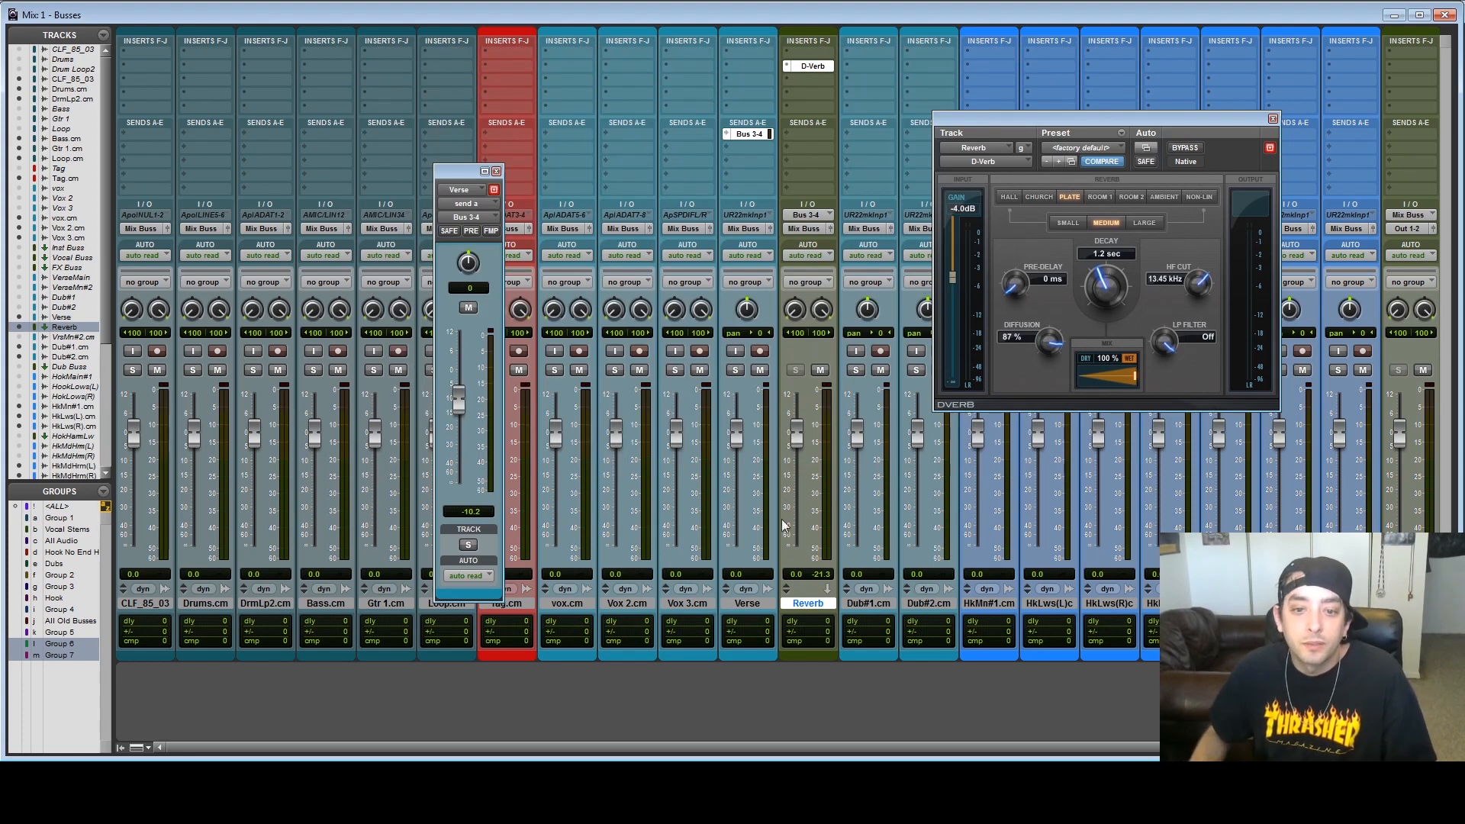
- From the Verse track's second send slot, create a new stereo Aux Input track named Delay next to the current track
{"action": "left_click", "coordinate": [751, 606]}
{"action": "left_click", "coordinate": [738, 154]}
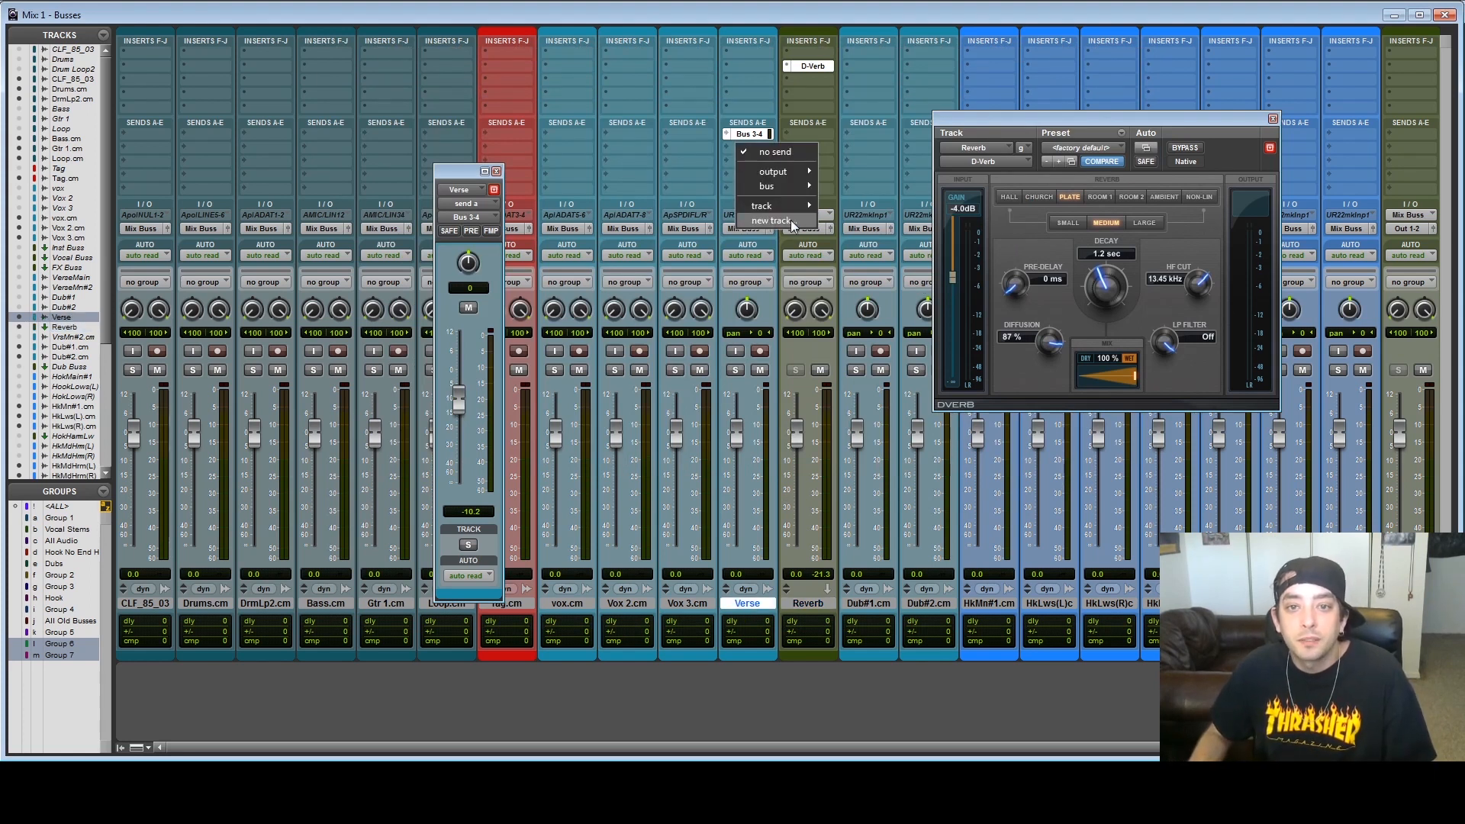
{"action": "left_click", "coordinate": [763, 221]}
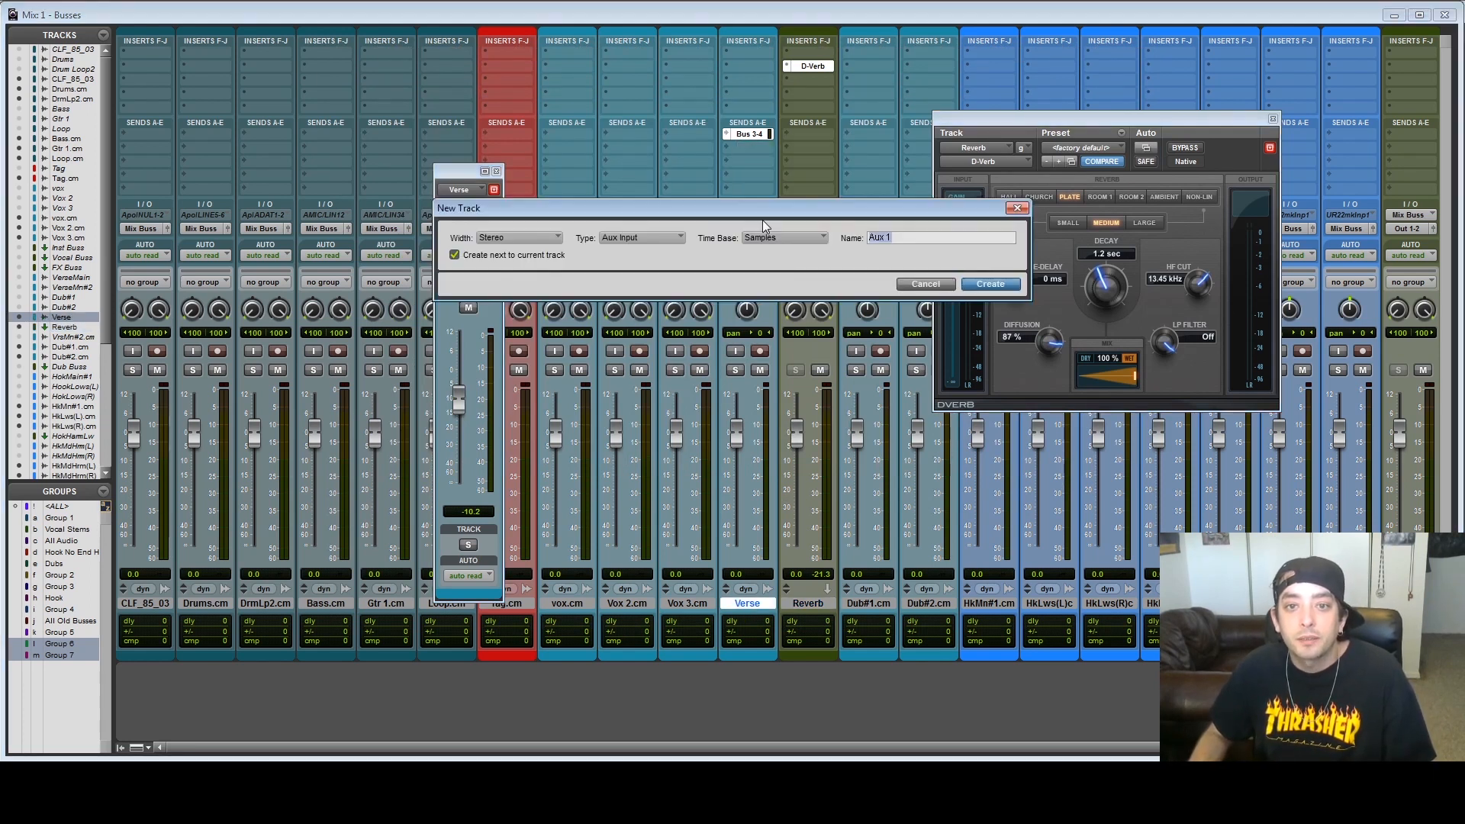
{"action": "left_click", "coordinate": [514, 236]}
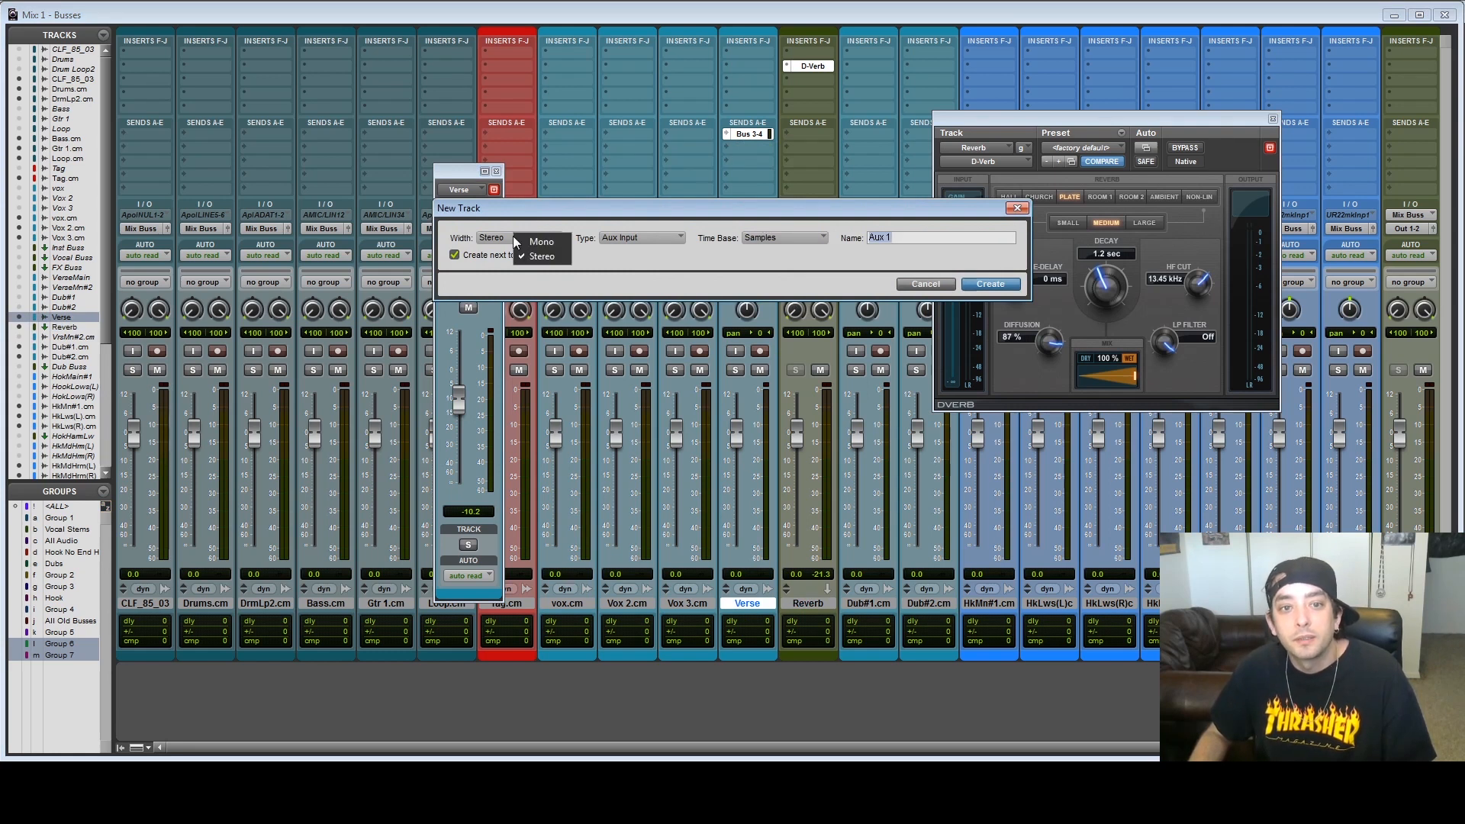
{"action": "left_click", "coordinate": [545, 257]}
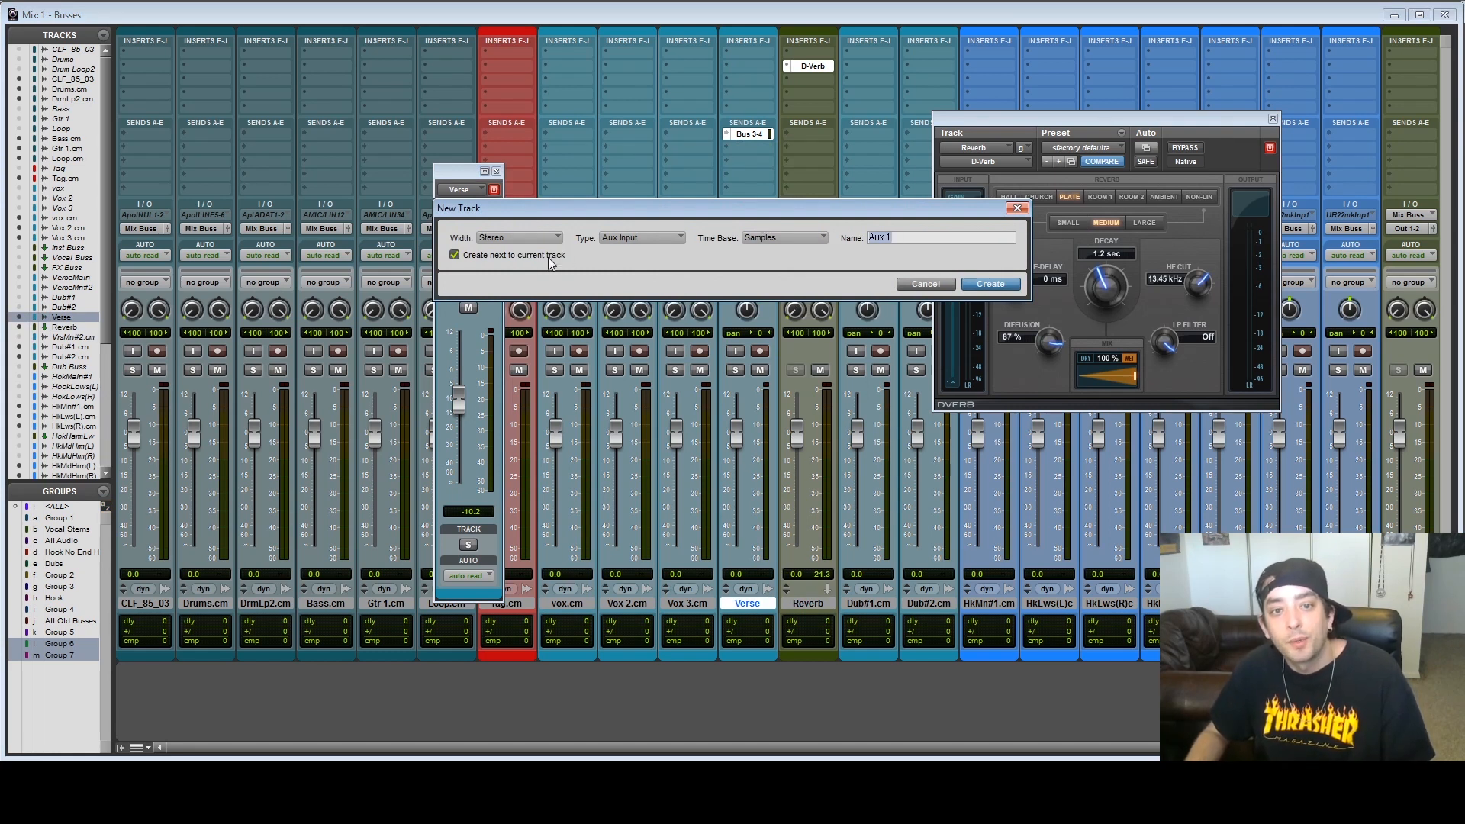
{"action": "left_click", "coordinate": [639, 239]}
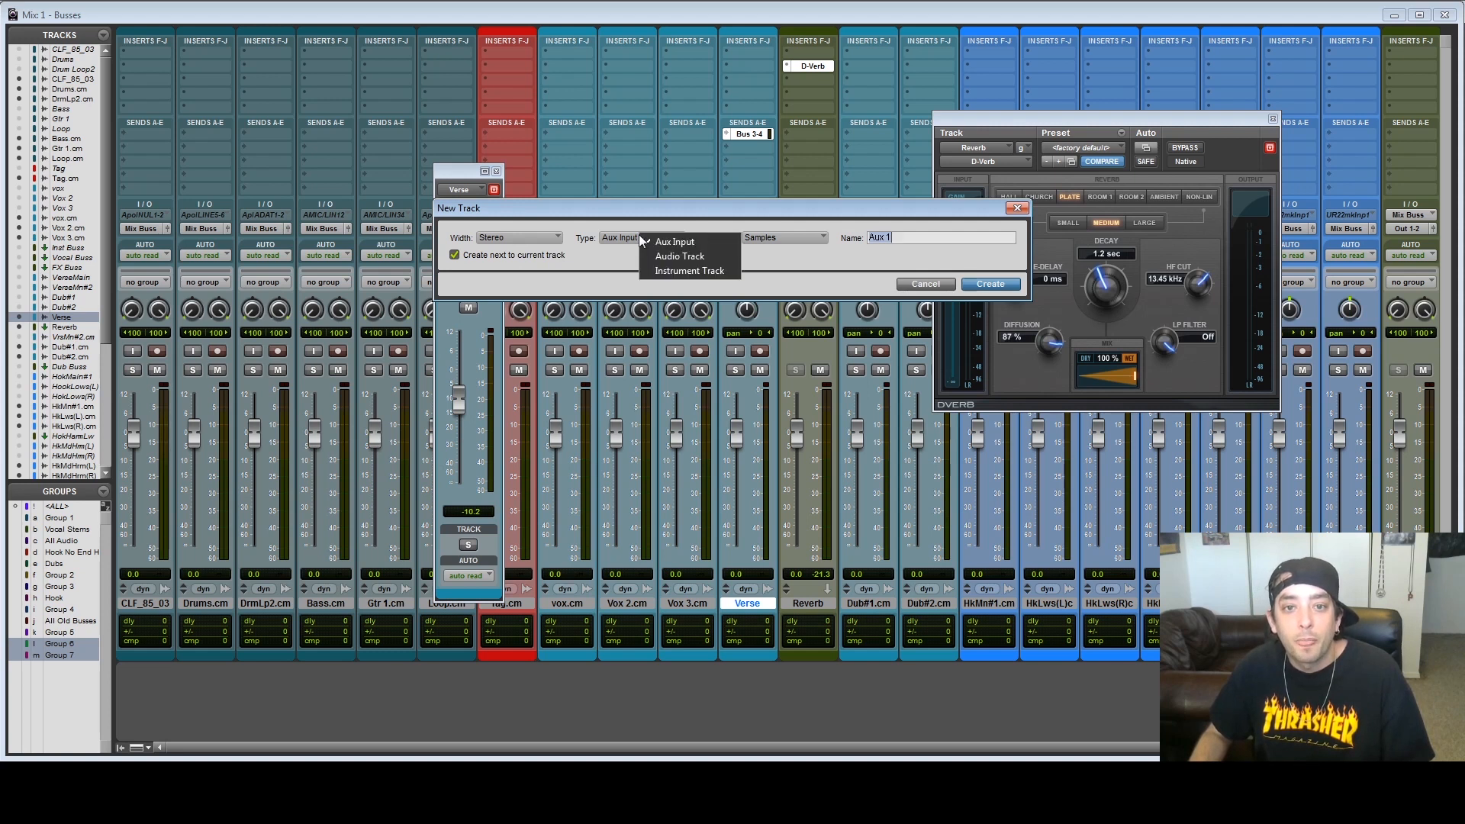
{"action": "left_click", "coordinate": [684, 243]}
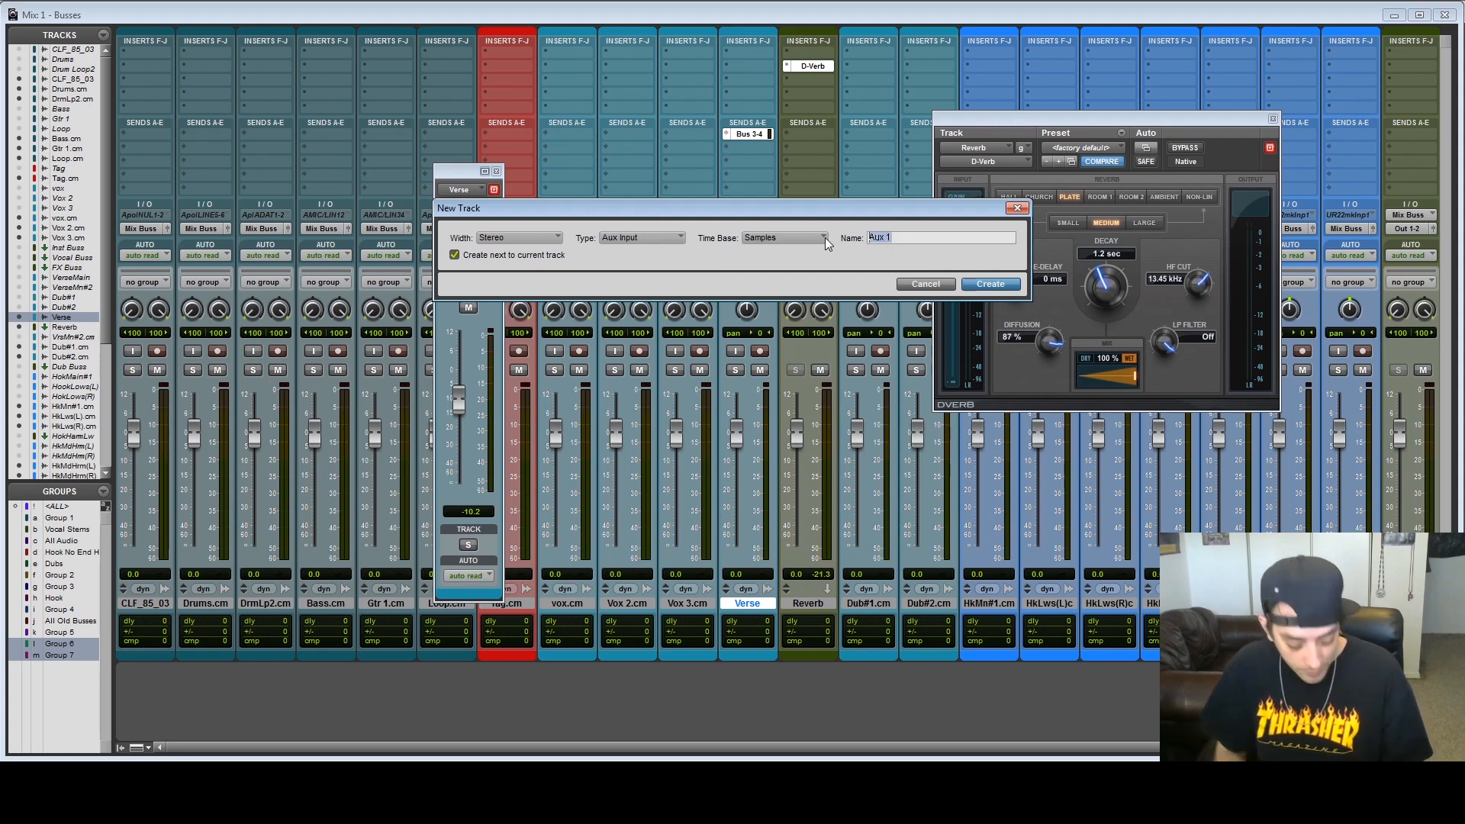
{"action": "type", "text": "Delay"}
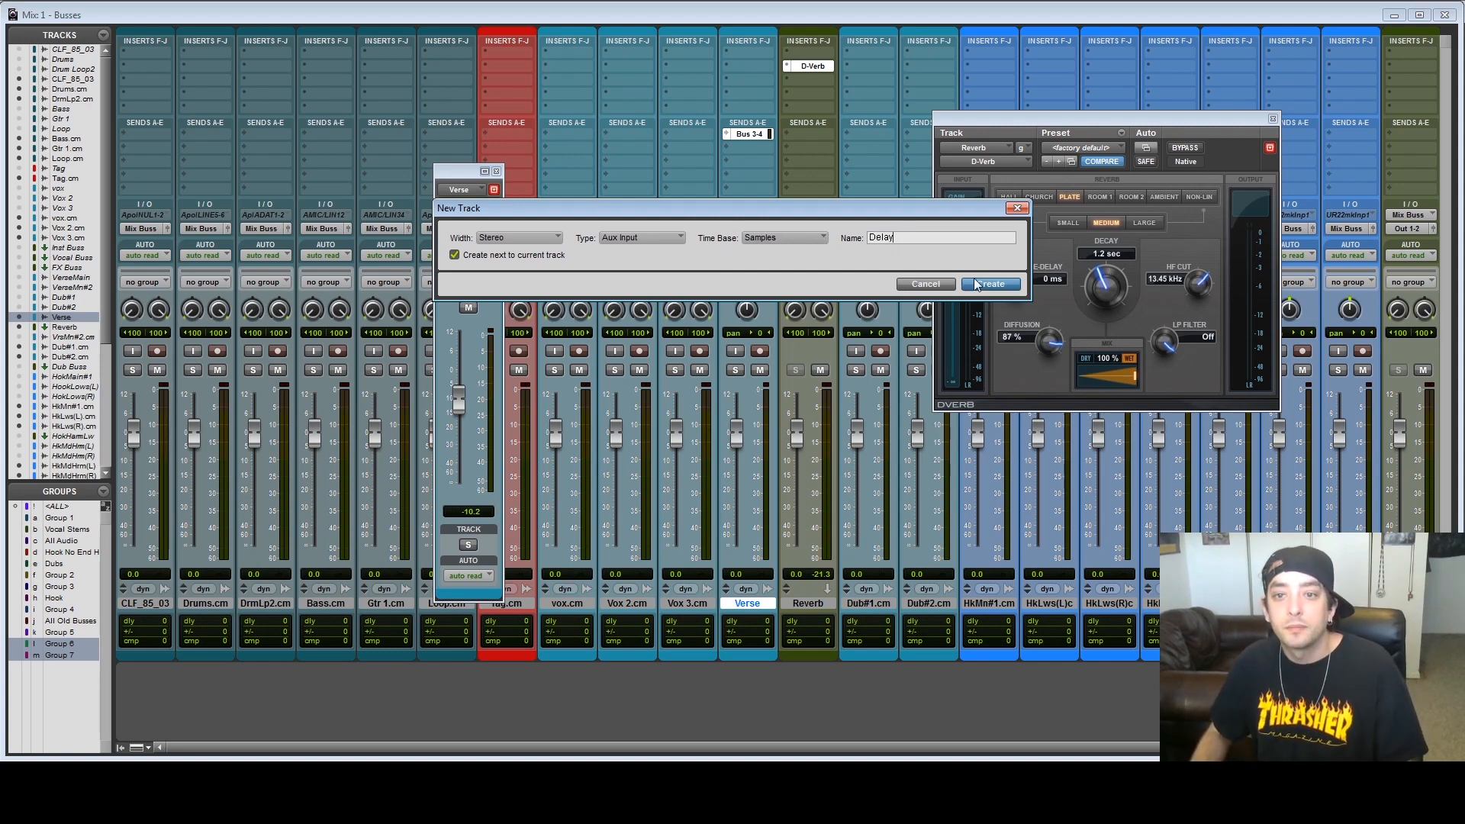
{"action": "left_click", "coordinate": [978, 284]}
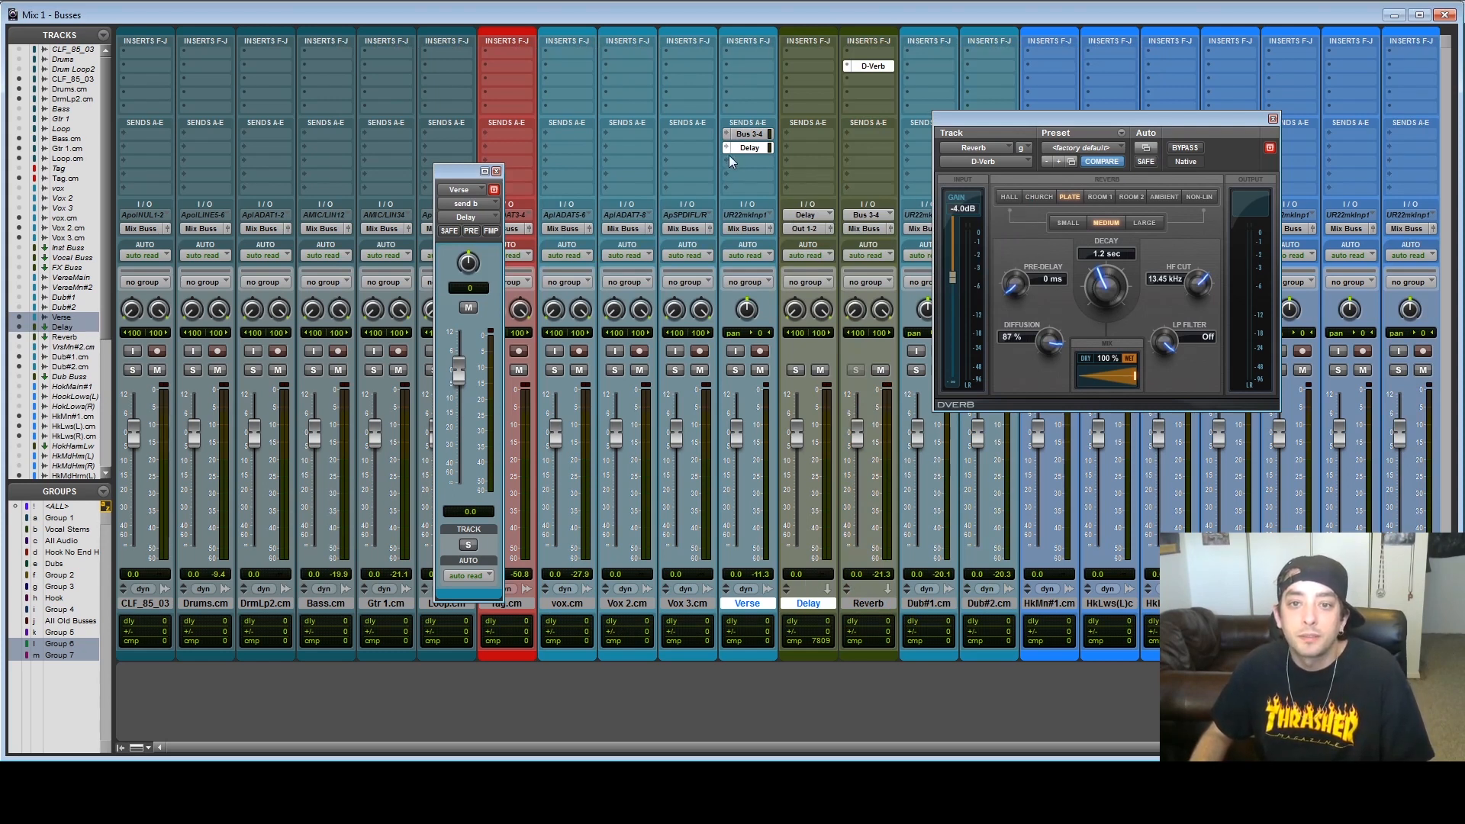
- Route the Delay track's output to Mix Buss
{"action": "left_click", "coordinate": [807, 228]}
{"action": "mouse_move", "coordinate": [851, 255]}
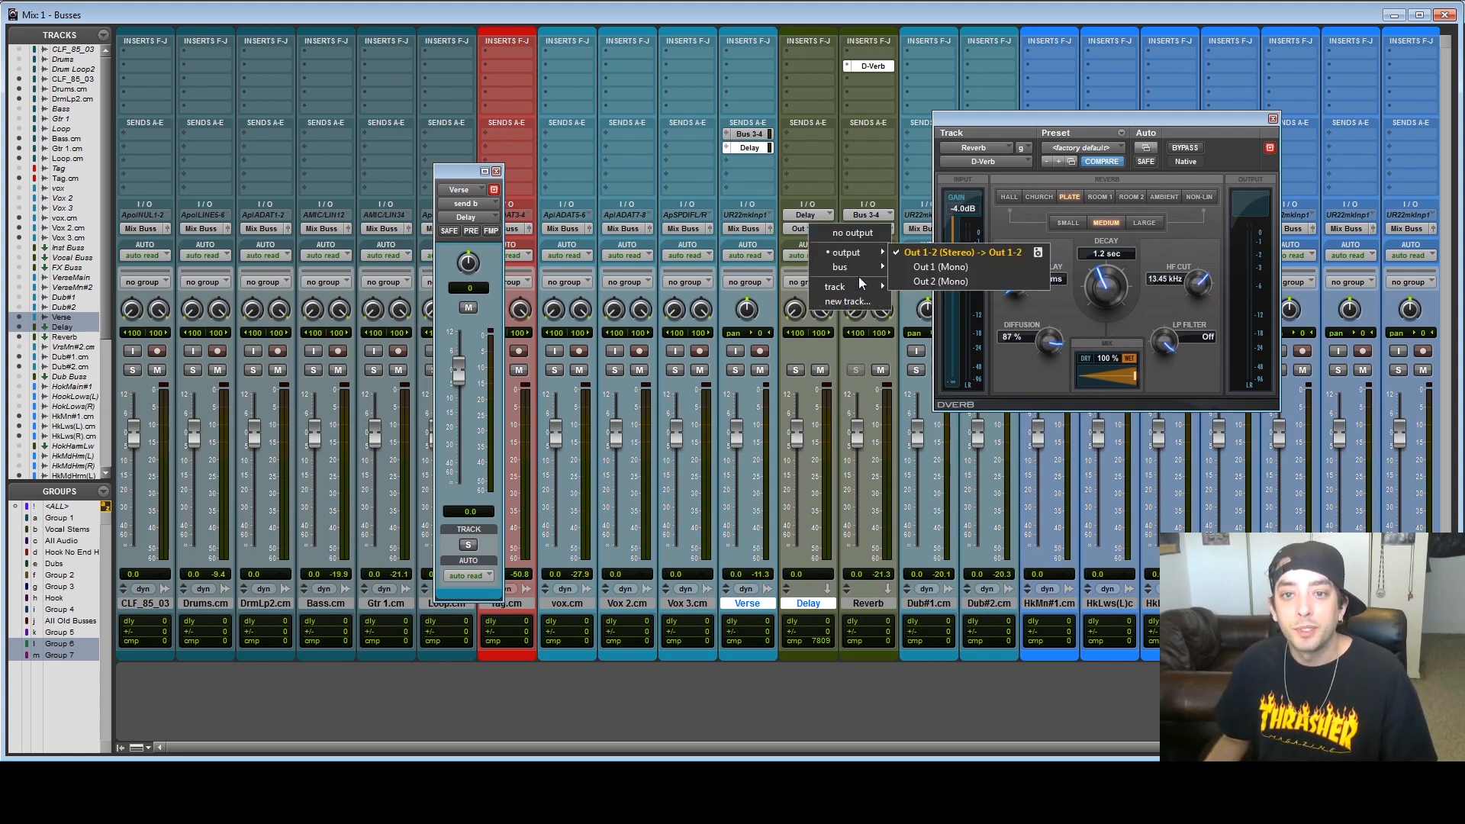
{"action": "left_click", "coordinate": [953, 232]}
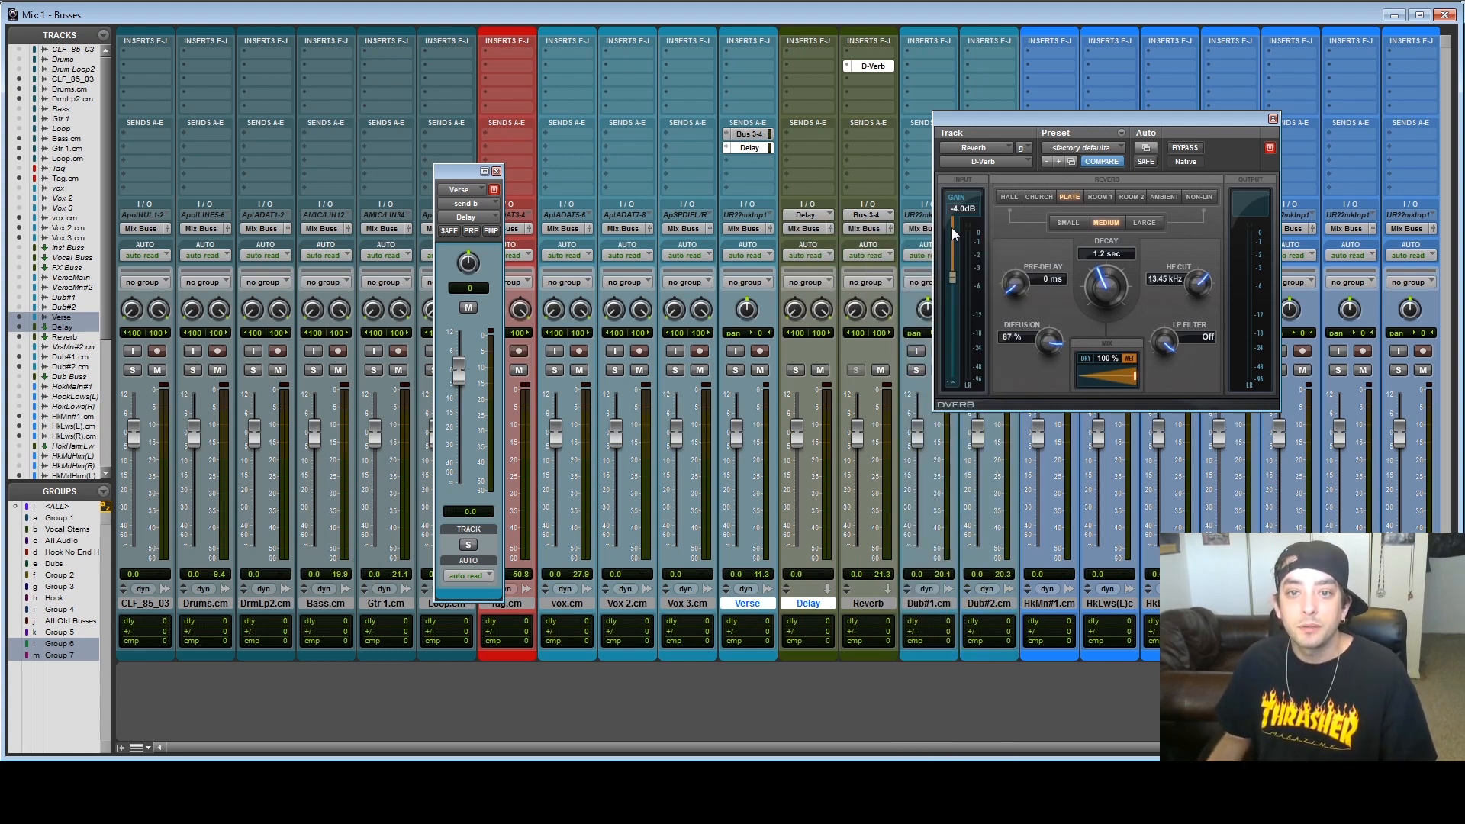
- Close the D-Verb window and insert the stereo H-Delay plug-in in the Delay track's second insert slot
{"action": "left_click", "coordinate": [868, 66]}
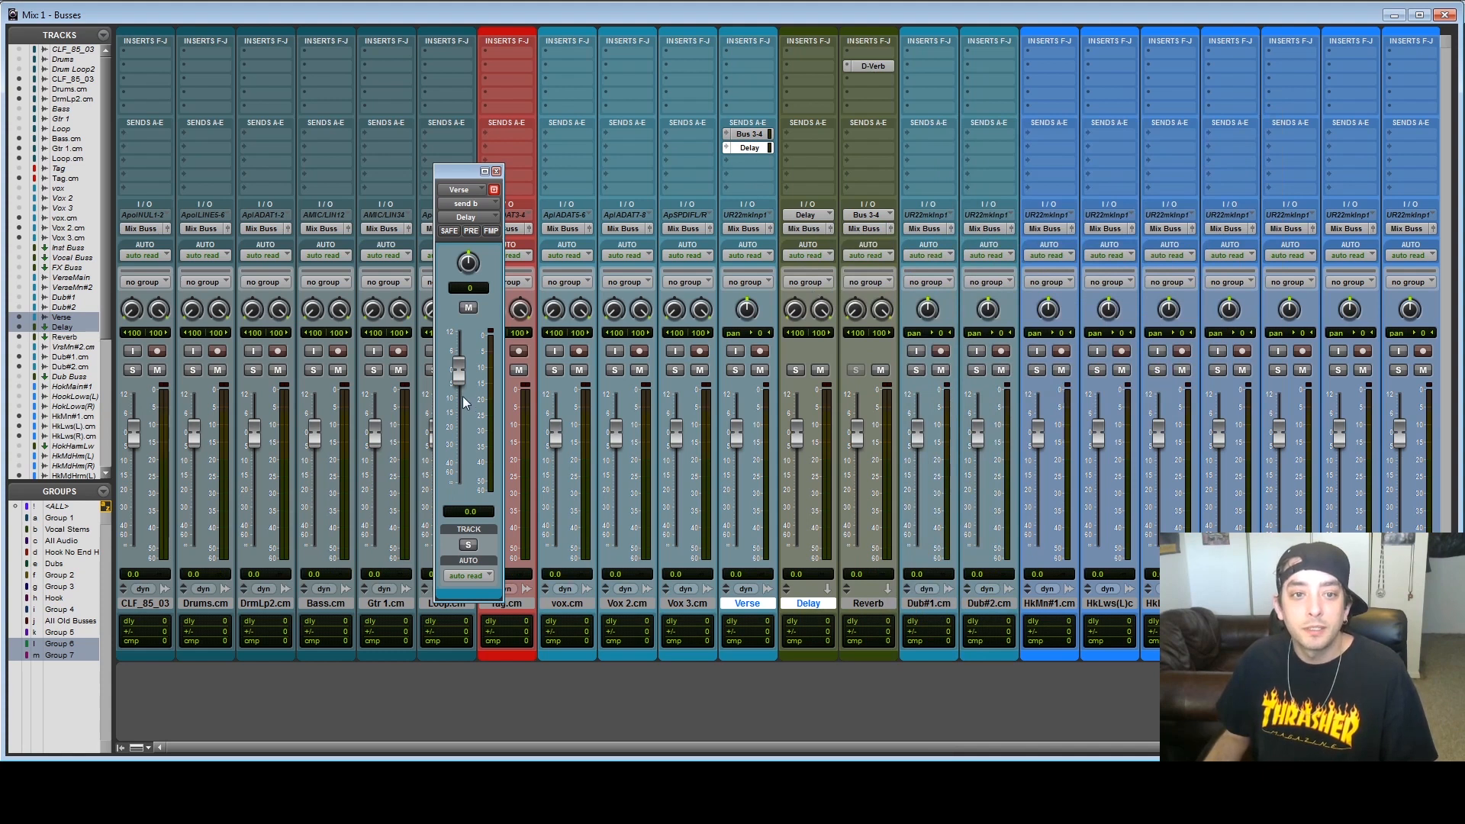
{"action": "left_click", "coordinate": [806, 86]}
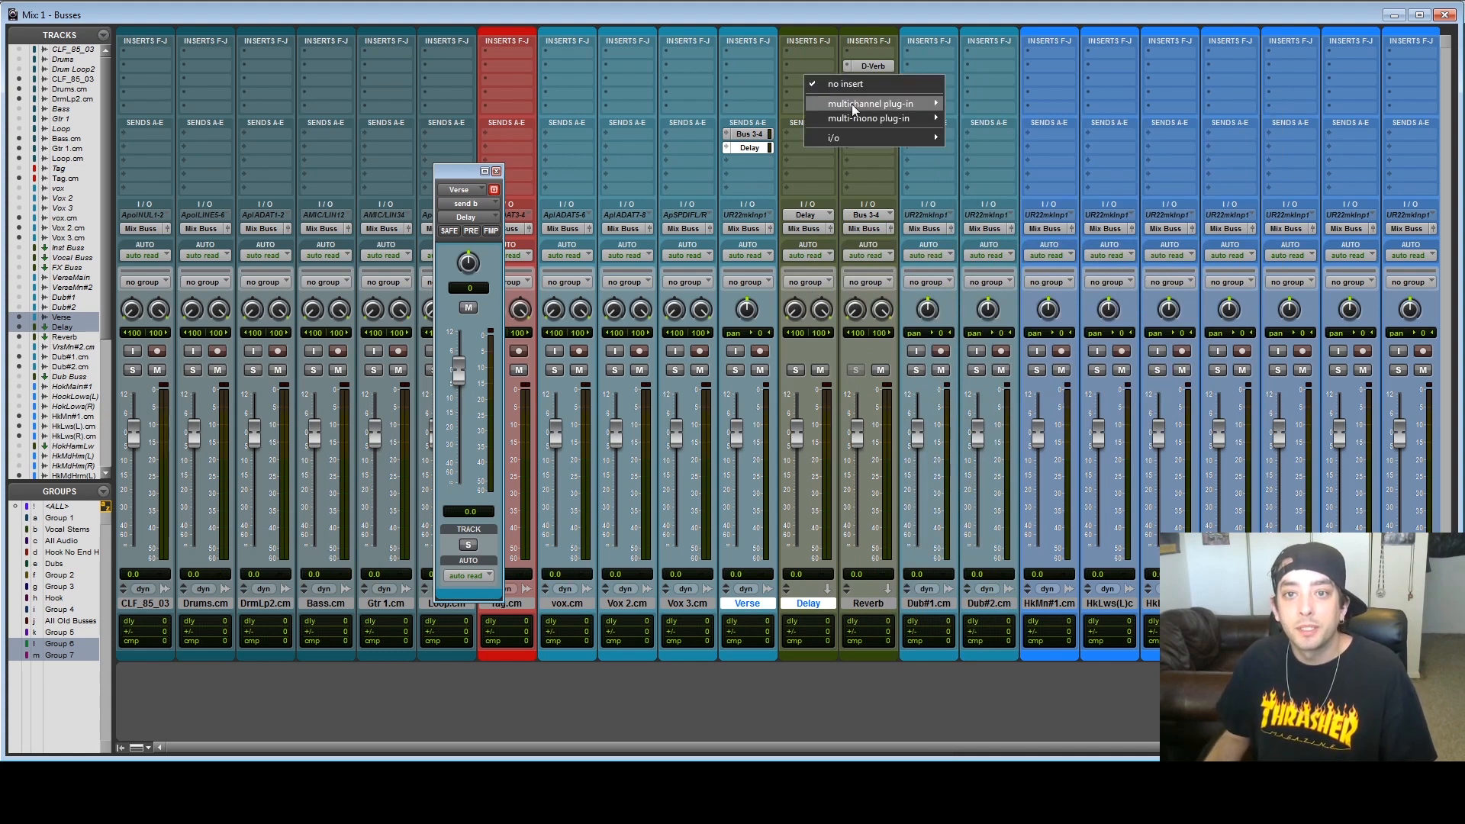
{"action": "mouse_move", "coordinate": [869, 104]}
{"action": "mouse_move", "coordinate": [992, 52]}
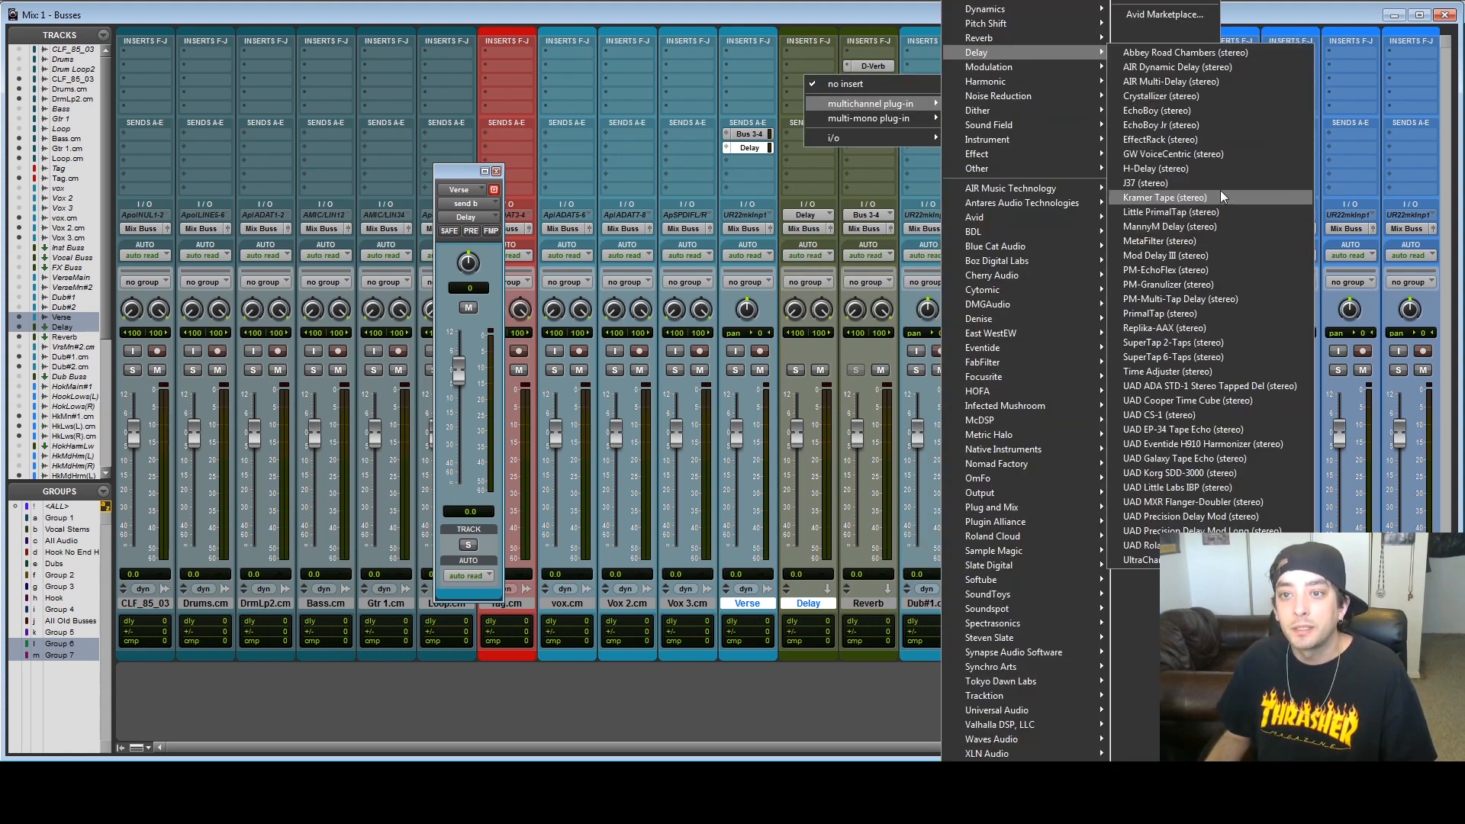
{"action": "left_click", "coordinate": [1156, 168]}
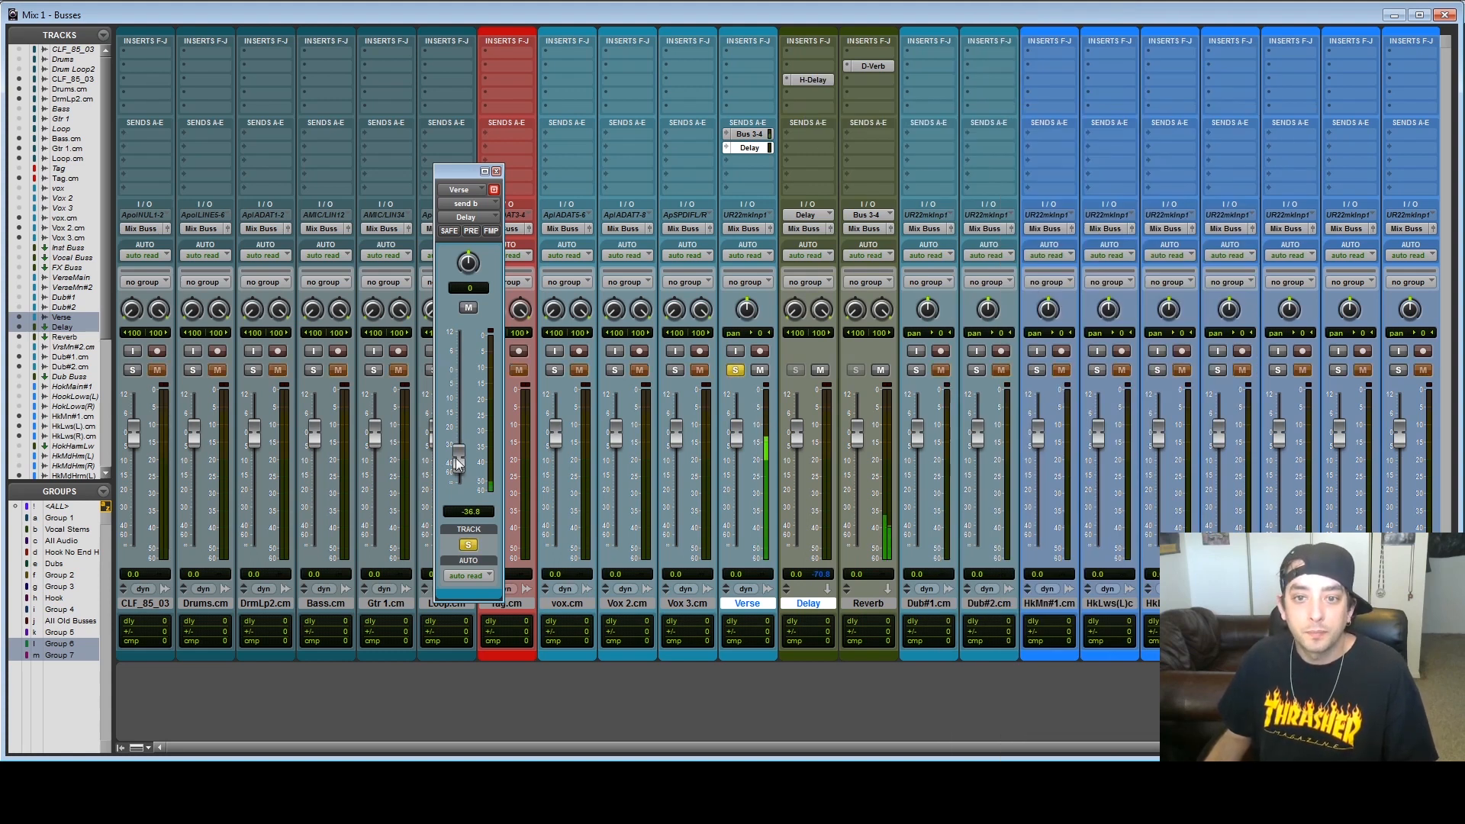
- Raise the Verse track's Delay send level while auditioning the track in solo, and unsolo it
{"action": "mouse_move", "coordinate": [462, 457]}
{"action": "left_mouse_down"}
{"action": "mouse_move", "coordinate": [464, 395]}
{"action": "mouse_move", "coordinate": [456, 439]}
{"action": "left_mouse_up"}
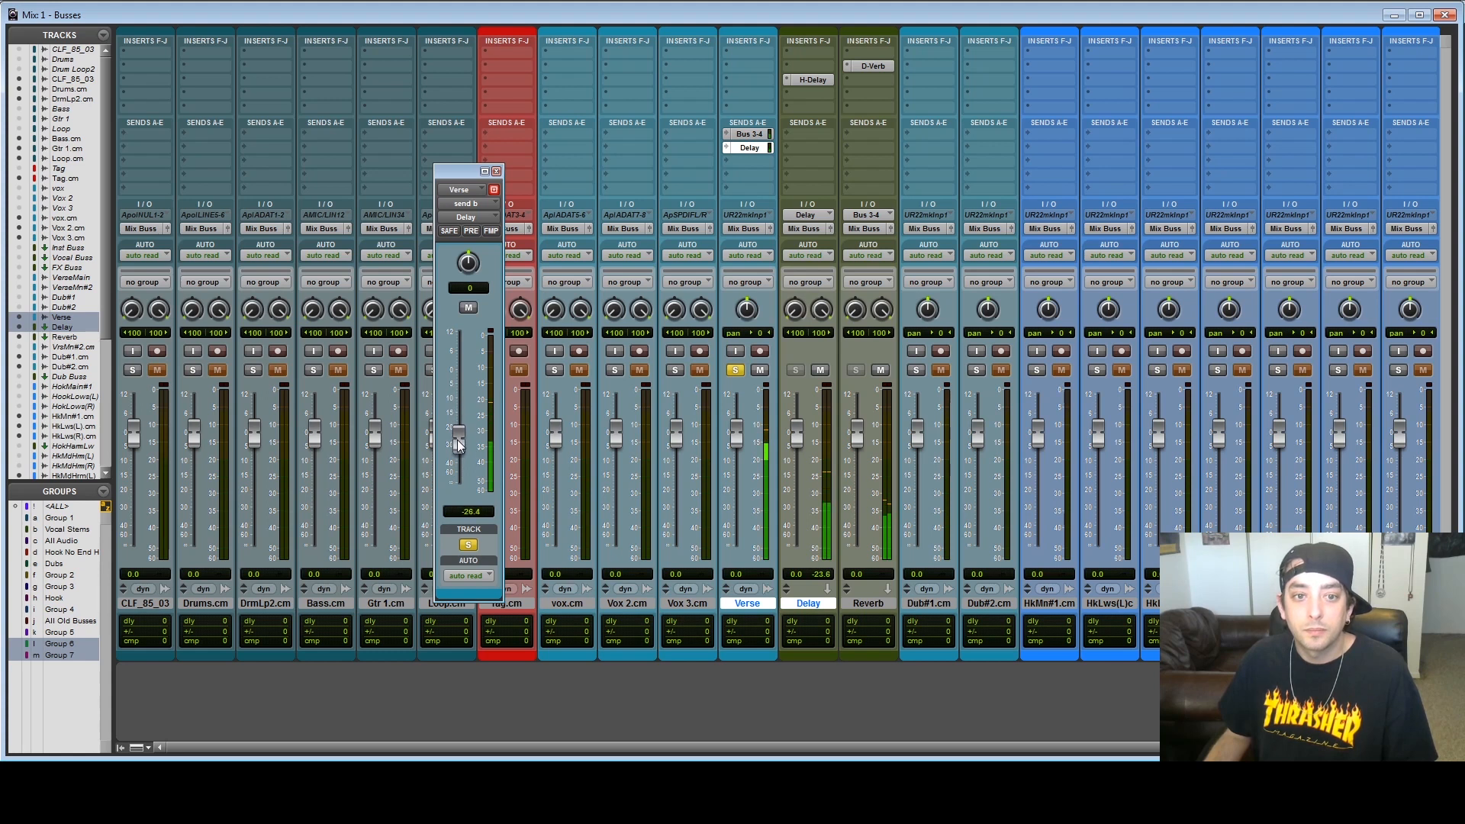
{"action": "left_click", "coordinate": [734, 371]}
{"action": "left_click_drag", "start_coordinate": [459, 441], "coordinate": [464, 429]}
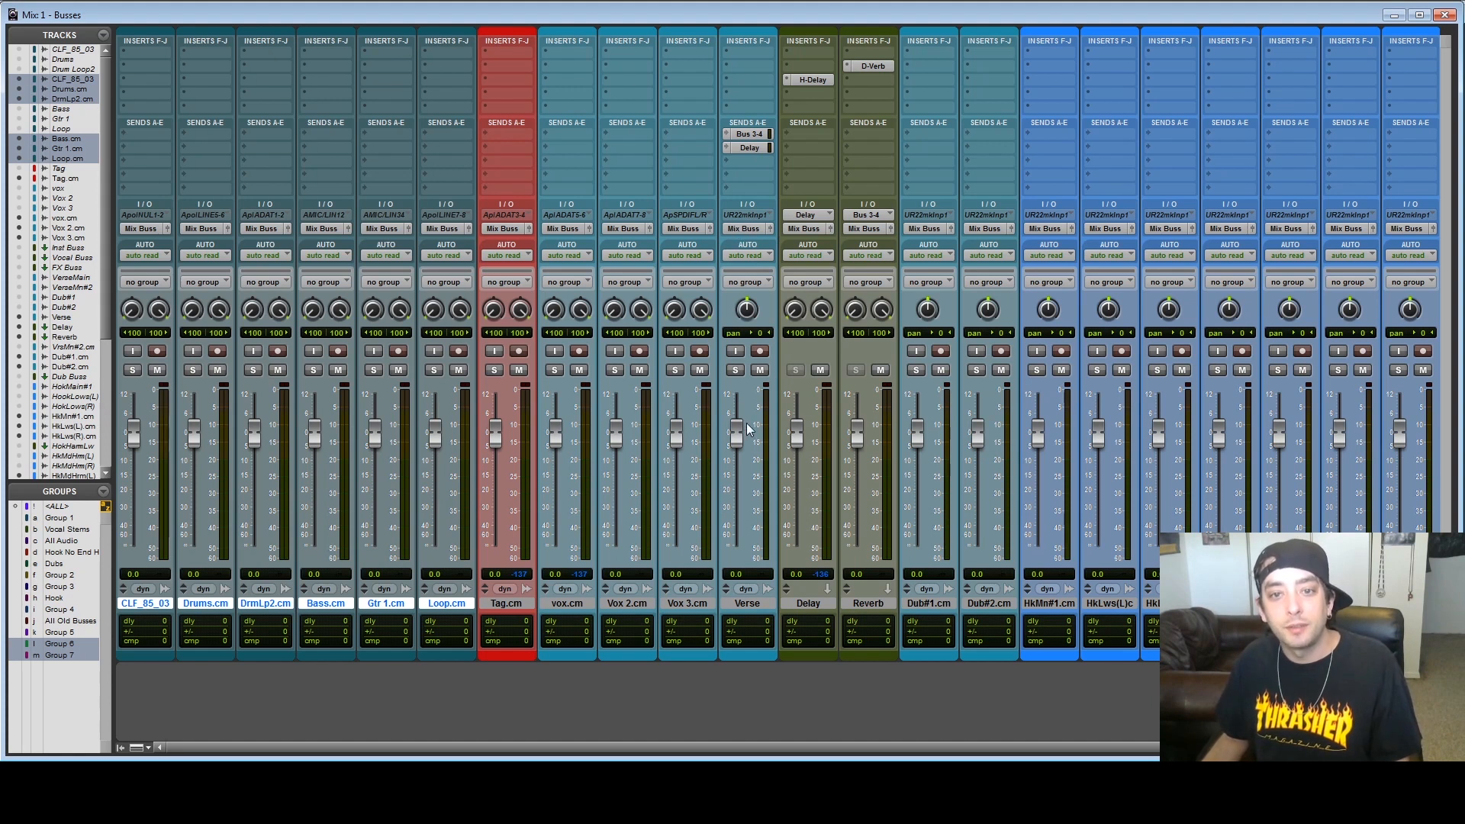
- From the Verse track's third send slot, create a new mono Aux Input track named EFX next to the current track
{"action": "left_click", "coordinate": [808, 602]}
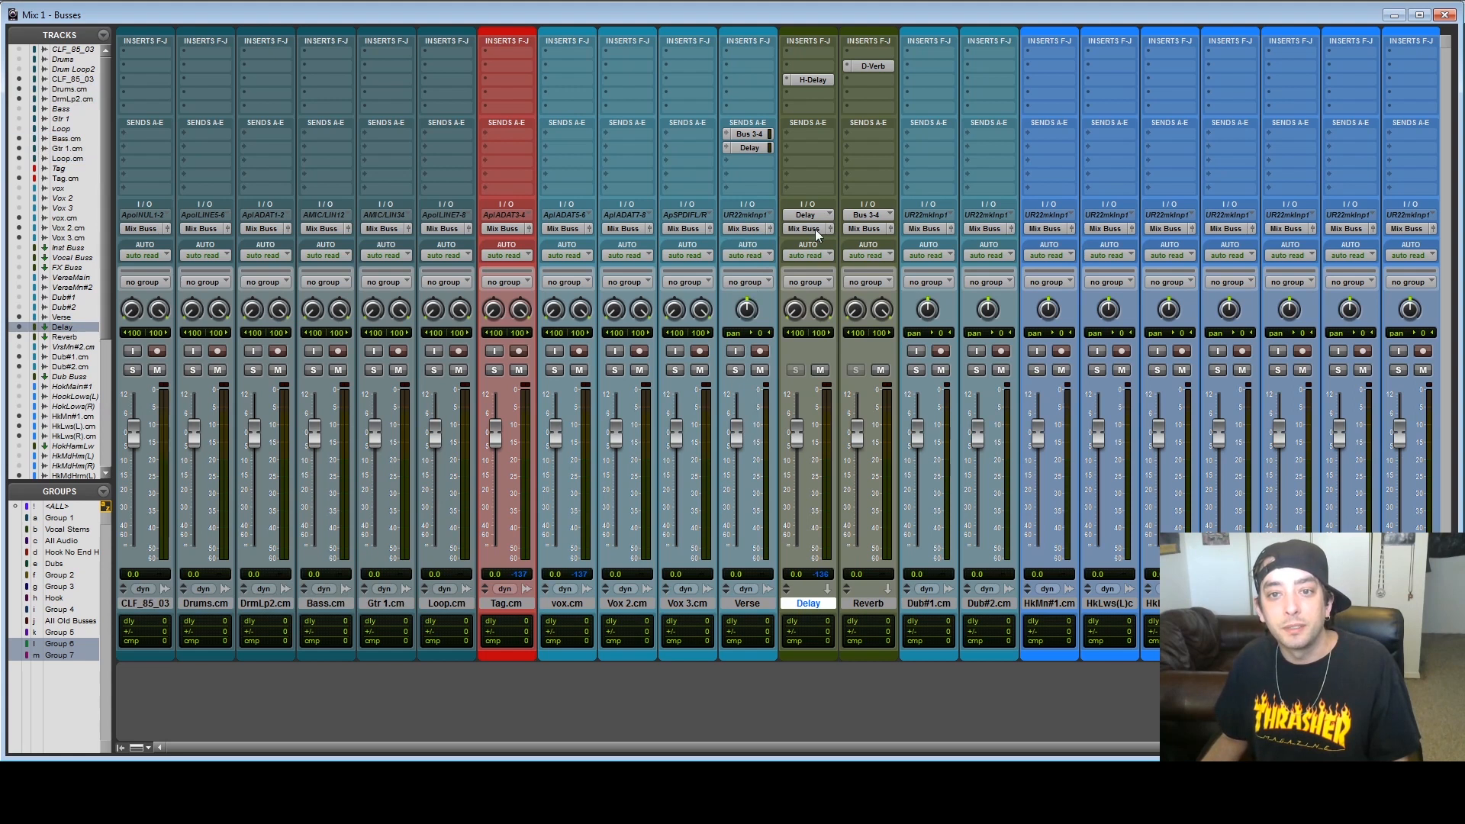
{"action": "left_click", "coordinate": [747, 603]}
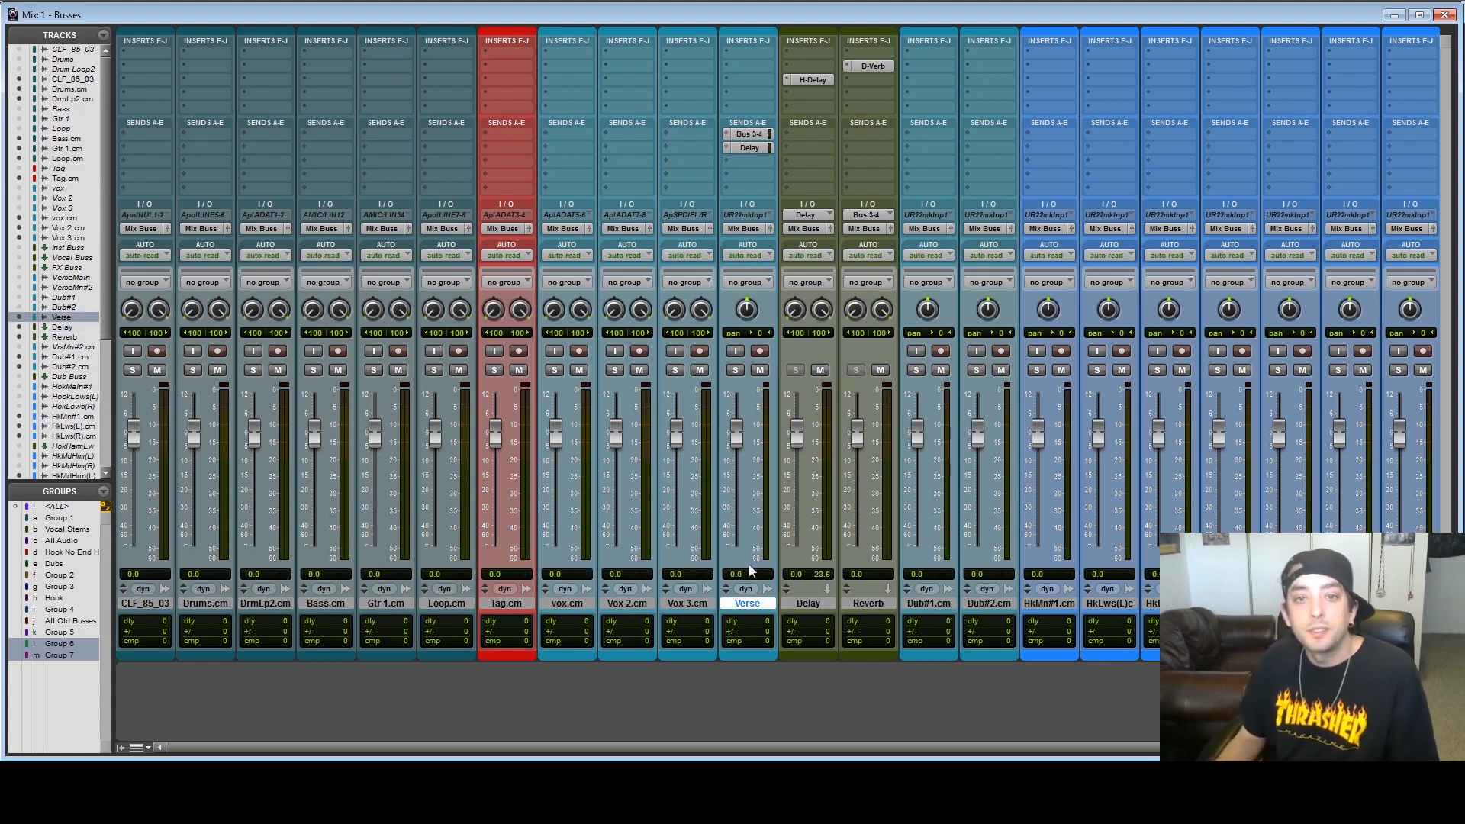
{"action": "left_click", "coordinate": [751, 162]}
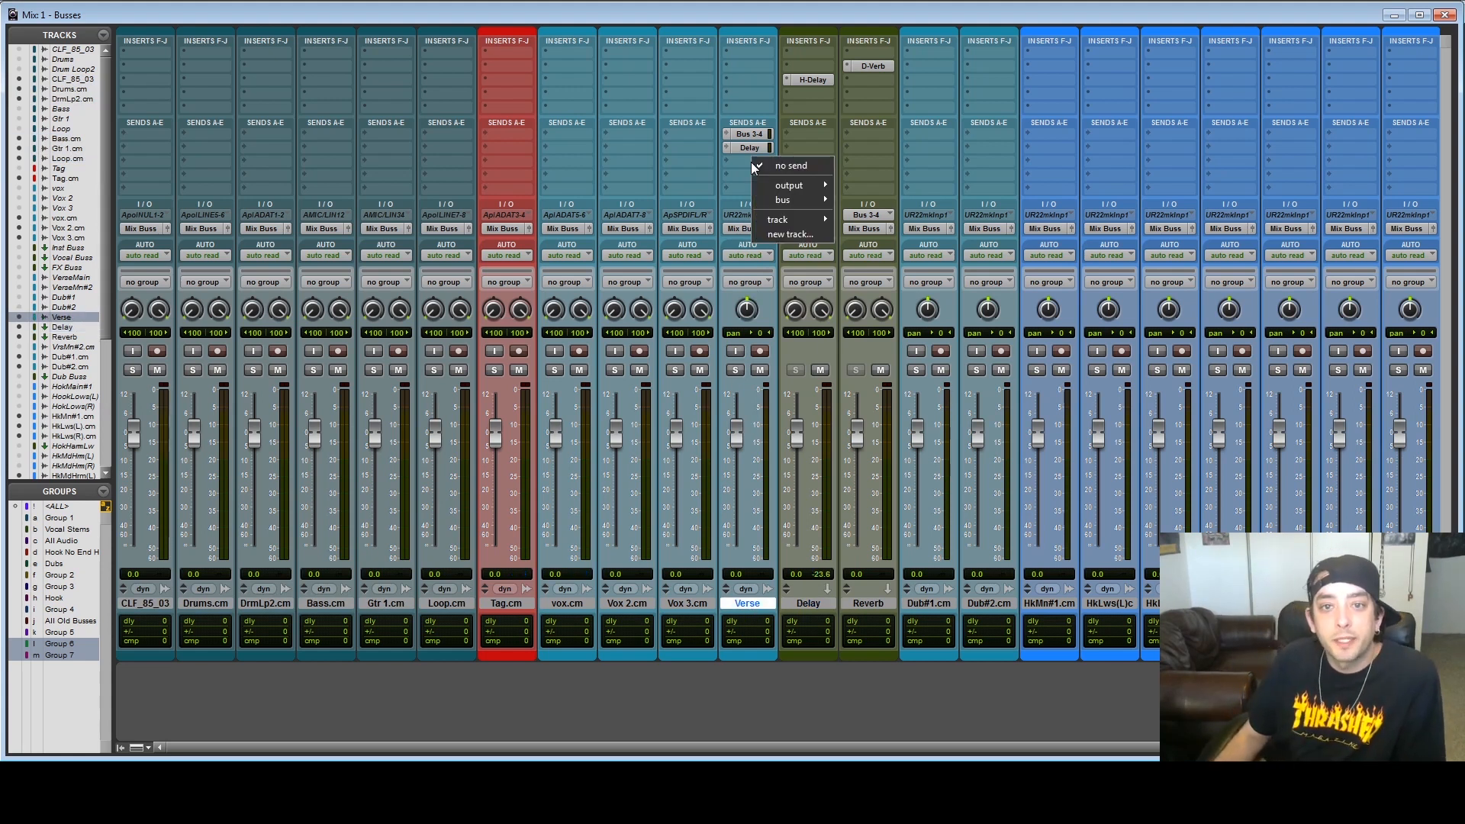
{"action": "left_click", "coordinate": [803, 236]}
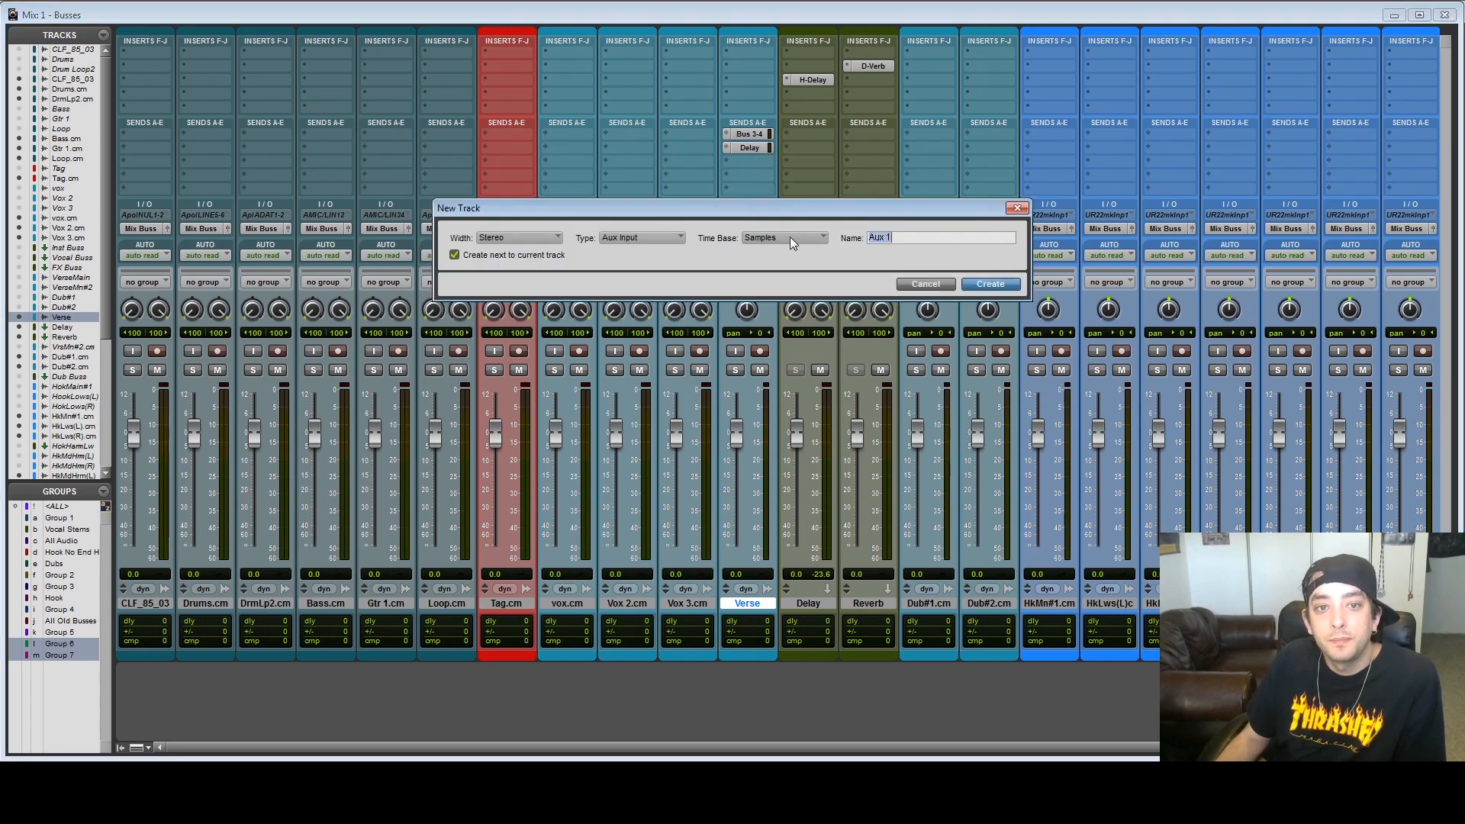
{"action": "left_click", "coordinate": [602, 237]}
{"action": "left_click", "coordinate": [661, 235]}
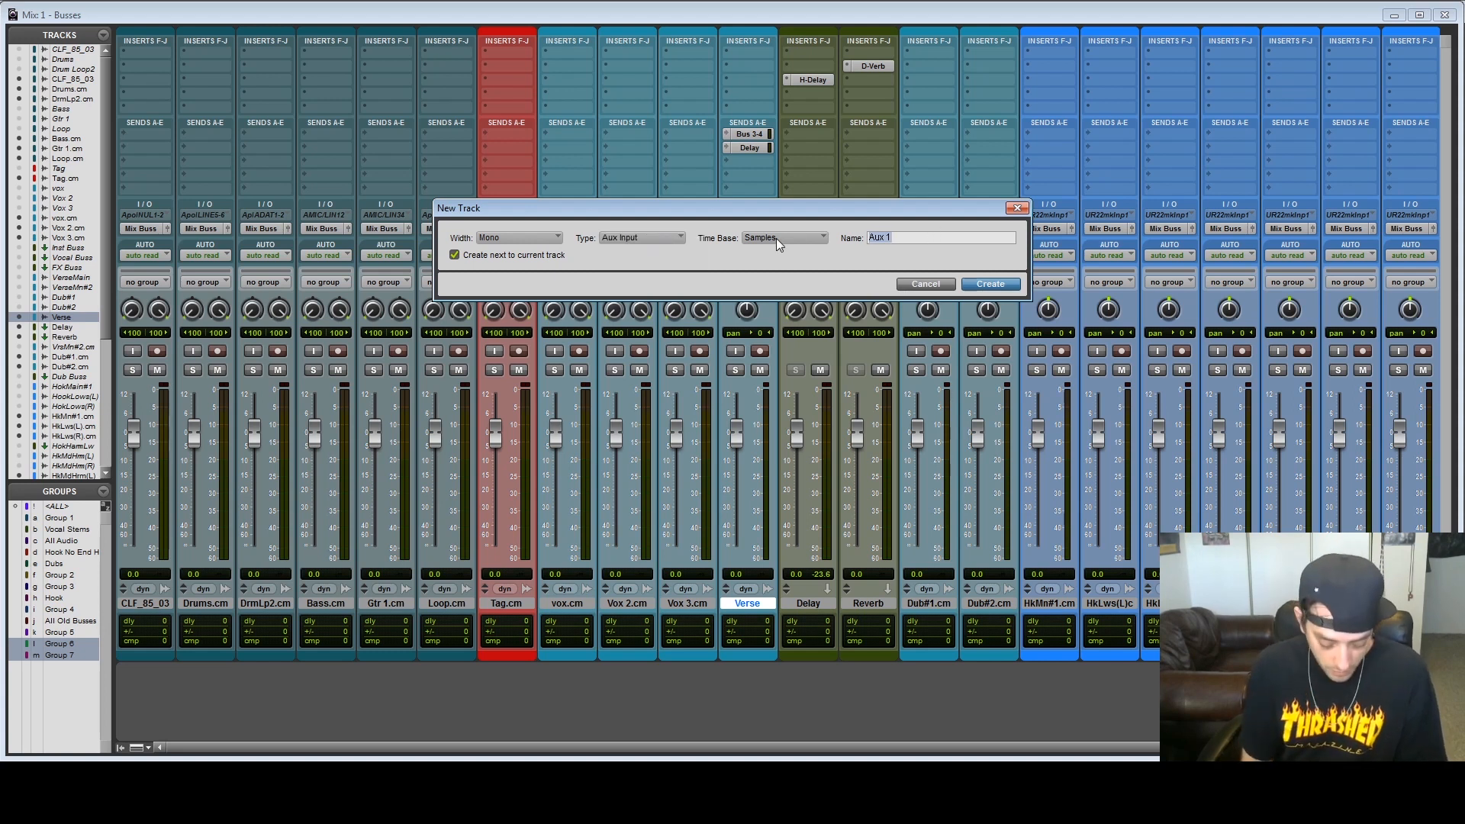
{"action": "type", "text": "EFX"}
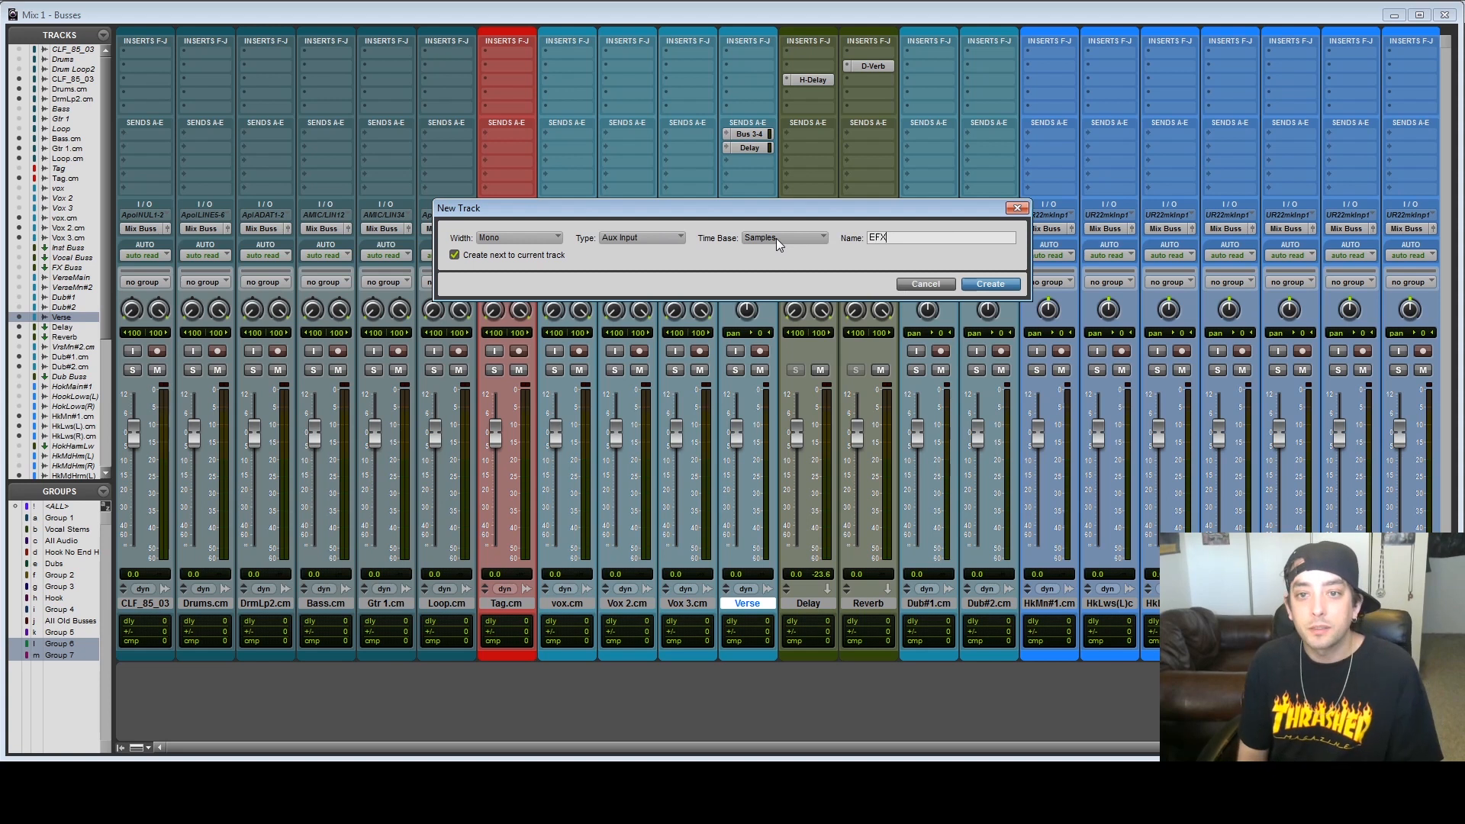
{"action": "key", "text": "Return"}
- Route the EFX track's output to Mix Buss
{"action": "left_click", "coordinate": [805, 231]}
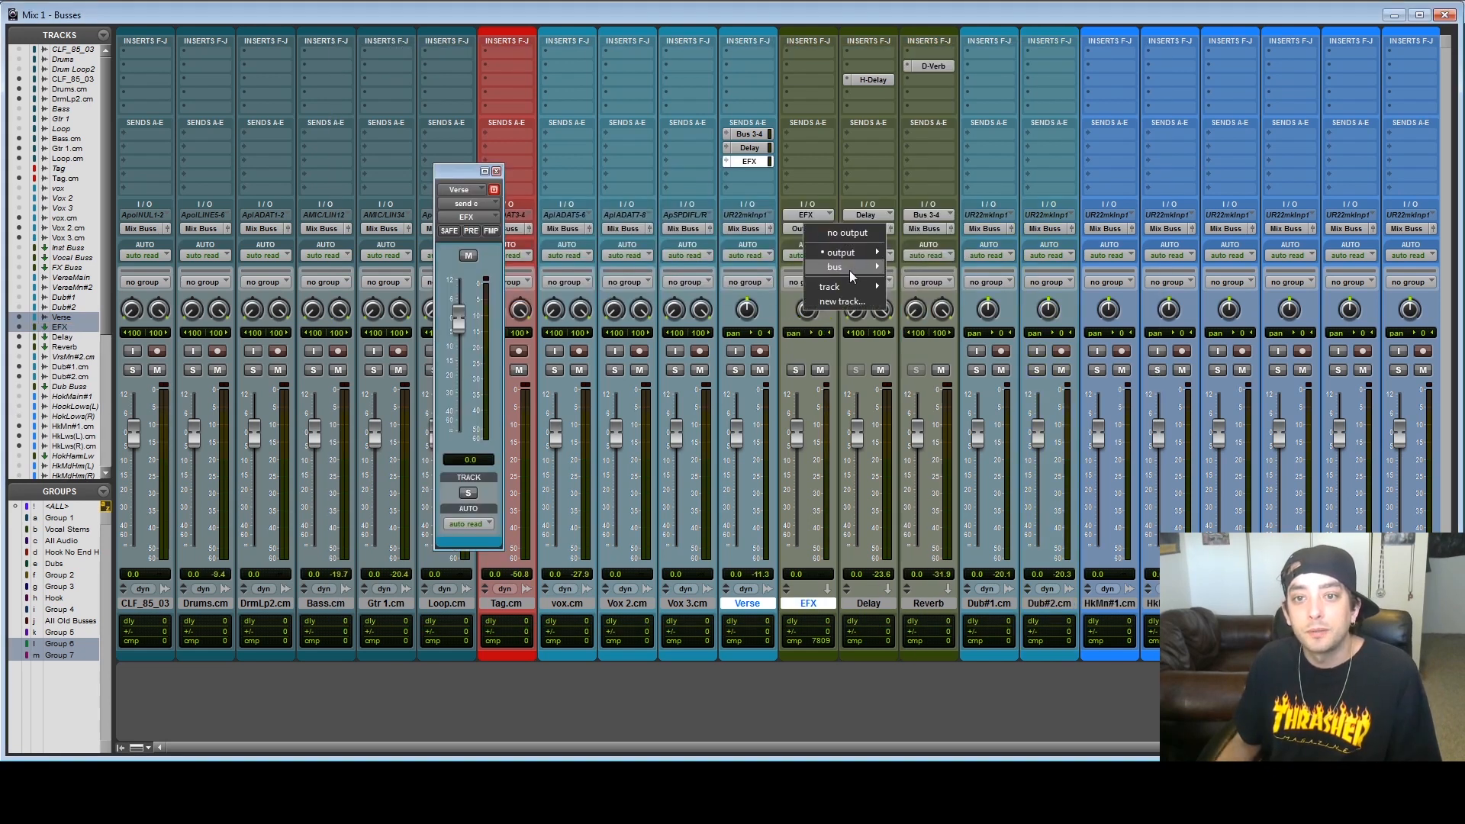
{"action": "mouse_move", "coordinate": [850, 267]}
{"action": "left_click", "coordinate": [946, 218]}
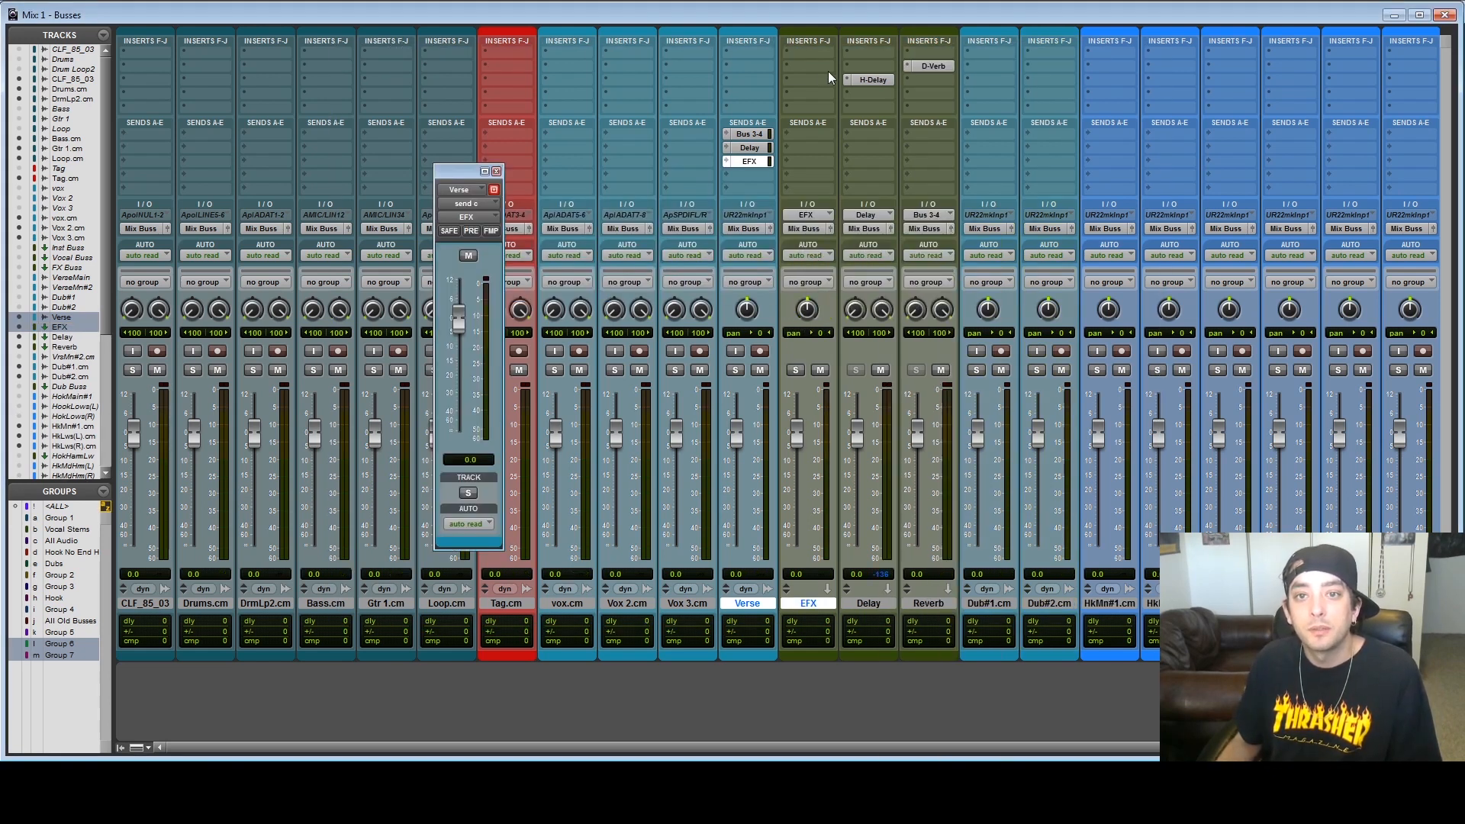
- Insert the SansAmp PSA-1 (mono) plug-in on the EFX track and pull the Verse track's EFX send level all the way down
{"action": "left_click", "coordinate": [793, 66]}
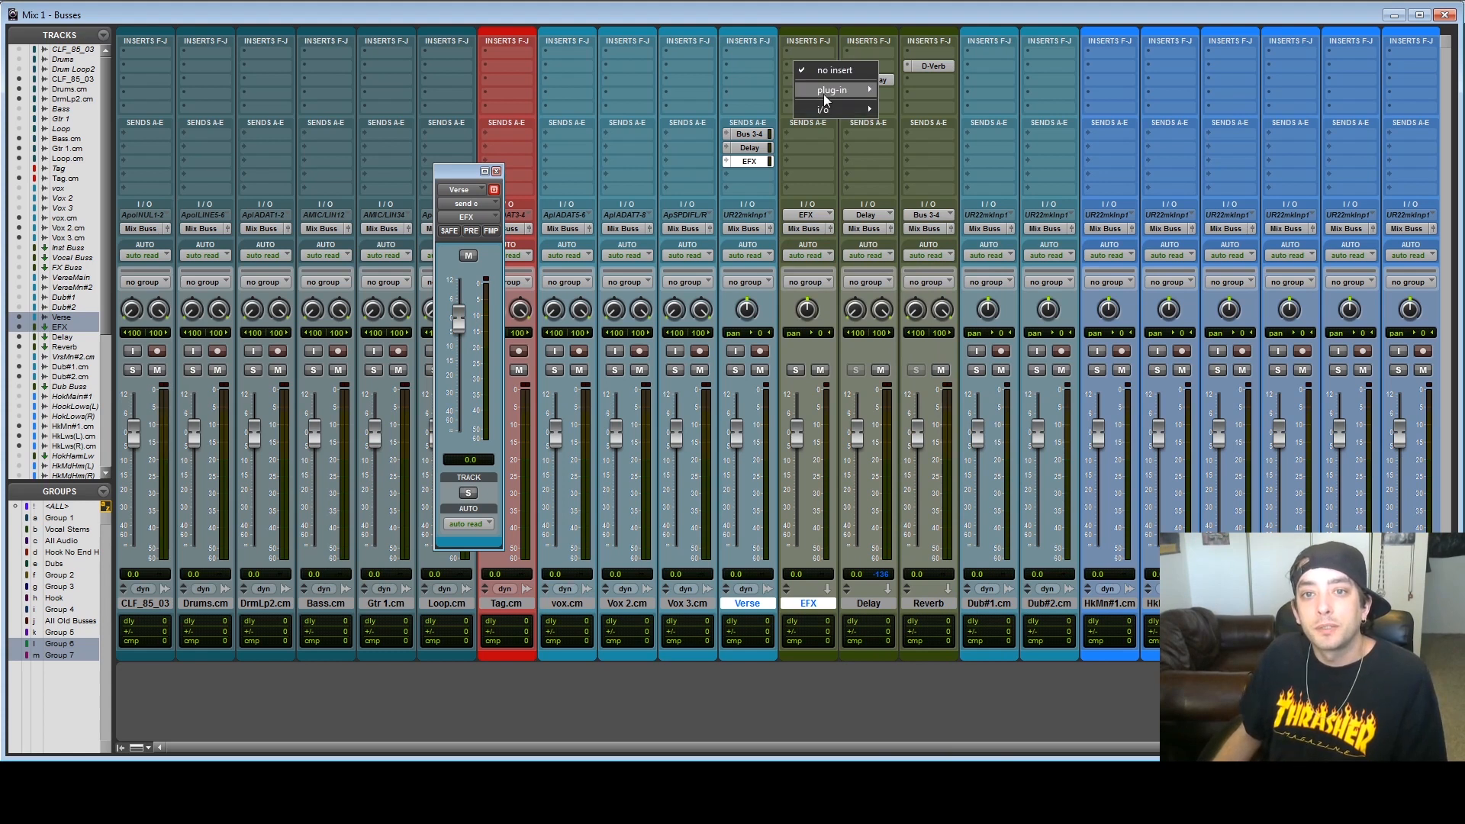
{"action": "mouse_move", "coordinate": [832, 92]}
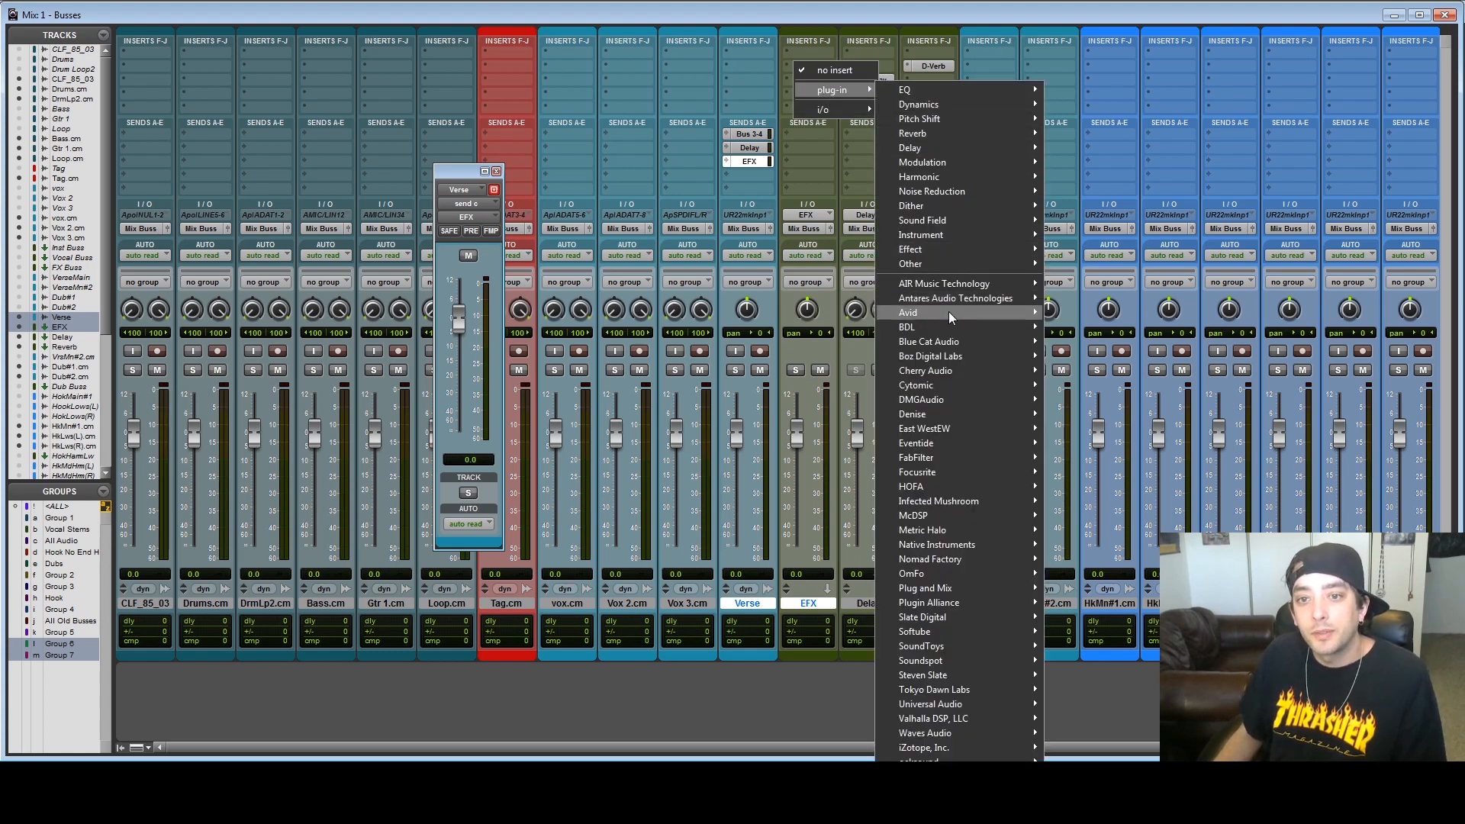
{"action": "mouse_move", "coordinate": [950, 313]}
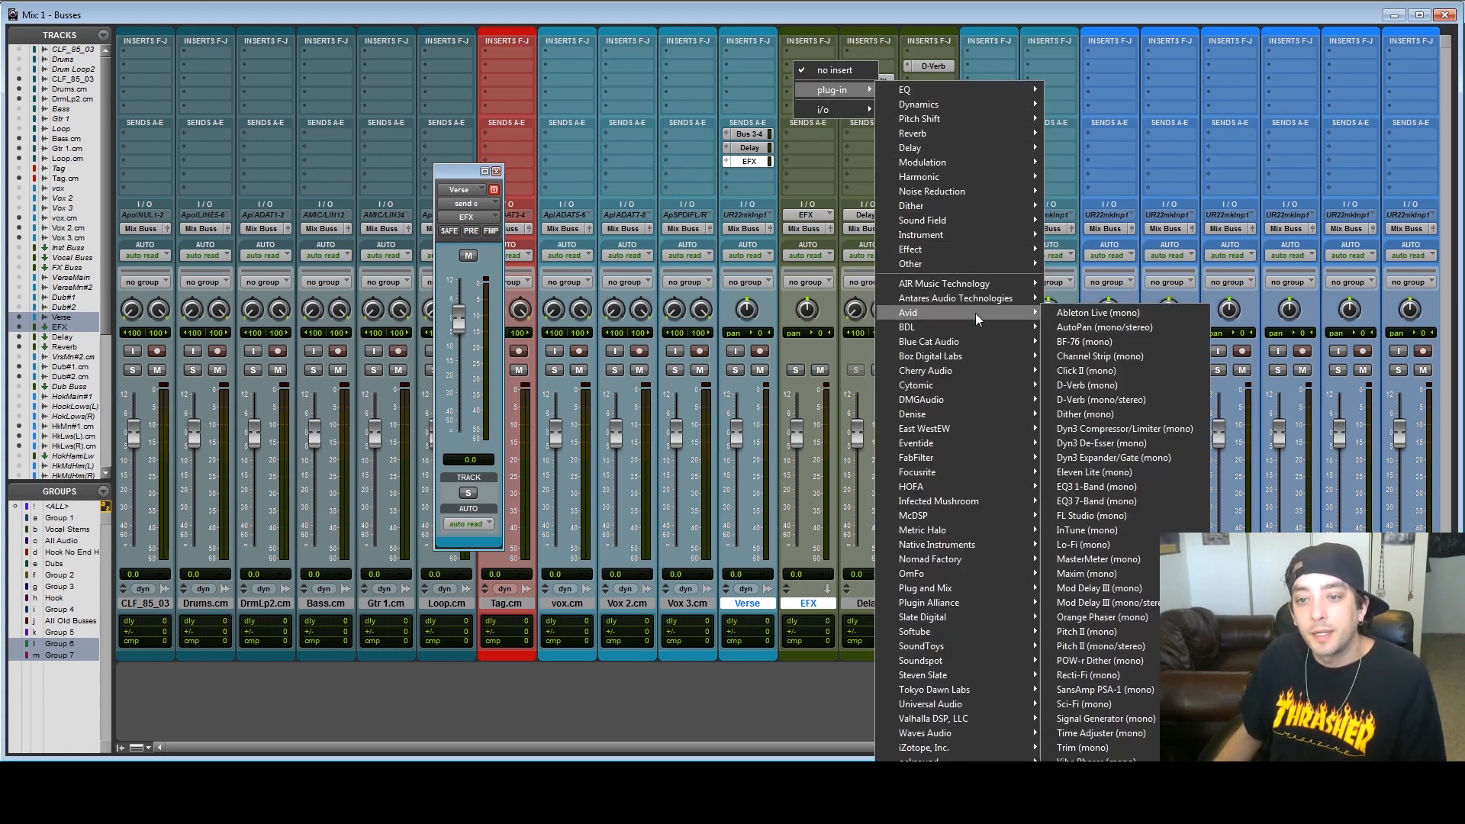
{"action": "left_click", "coordinate": [1142, 689]}
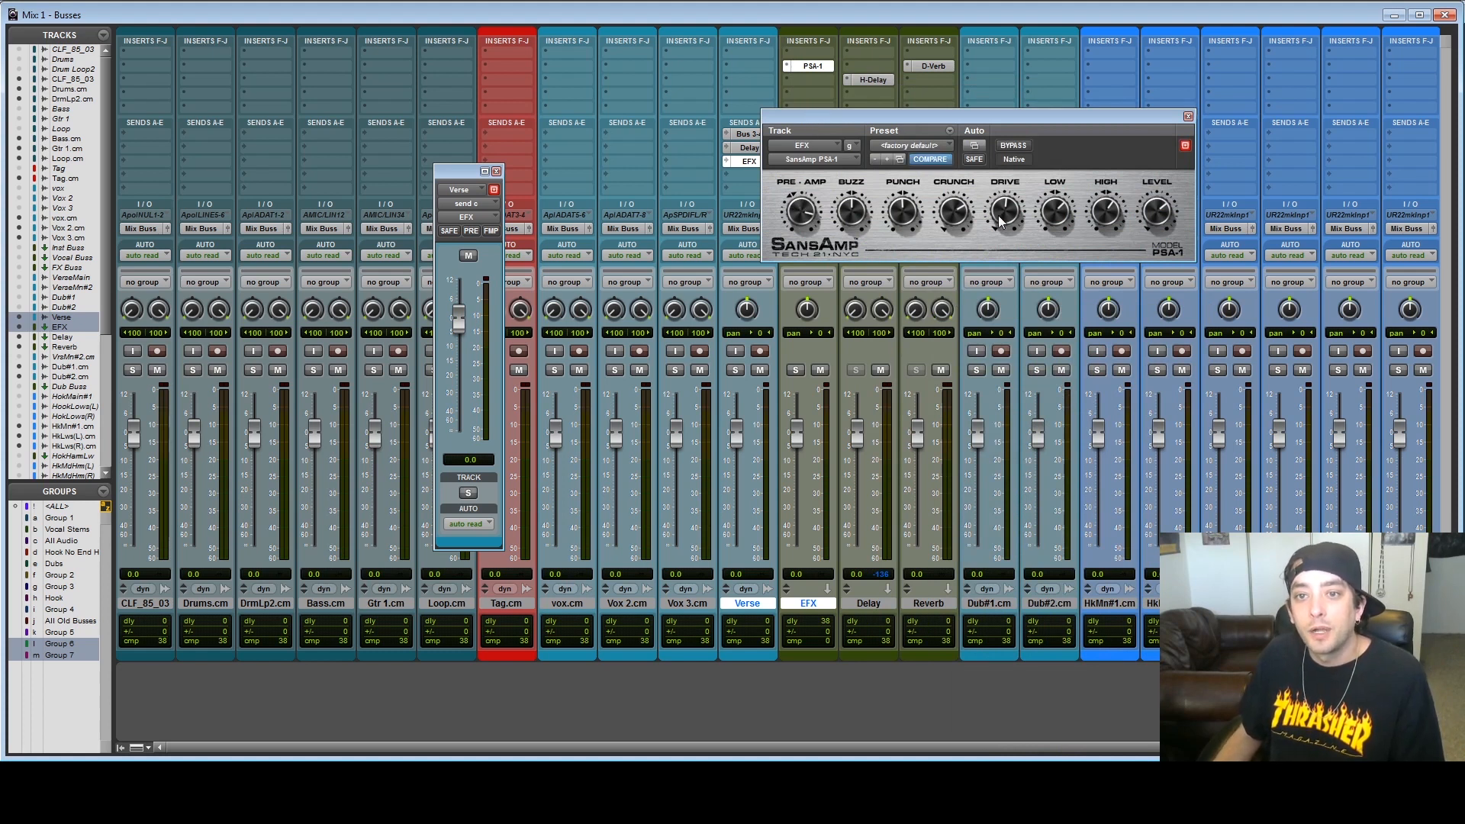
{"action": "left_click_drag", "start_coordinate": [1005, 176], "coordinate": [1005, 171]}
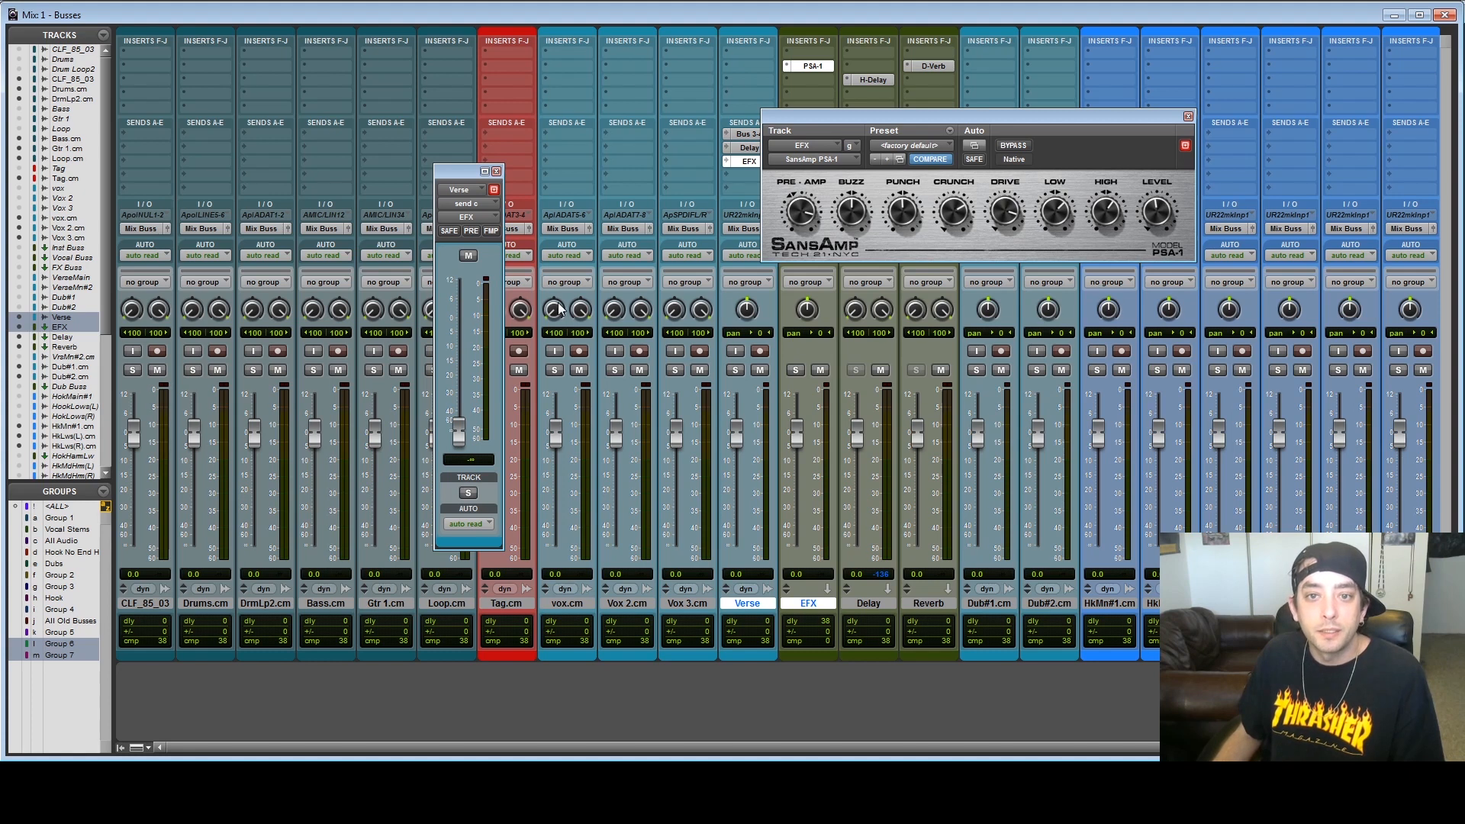
{"action": "mouse_move", "coordinate": [460, 427]}
{"action": "left_mouse_down"}
{"action": "mouse_move", "coordinate": [460, 385]}
{"action": "mouse_move", "coordinate": [459, 443]}
{"action": "left_mouse_up"}
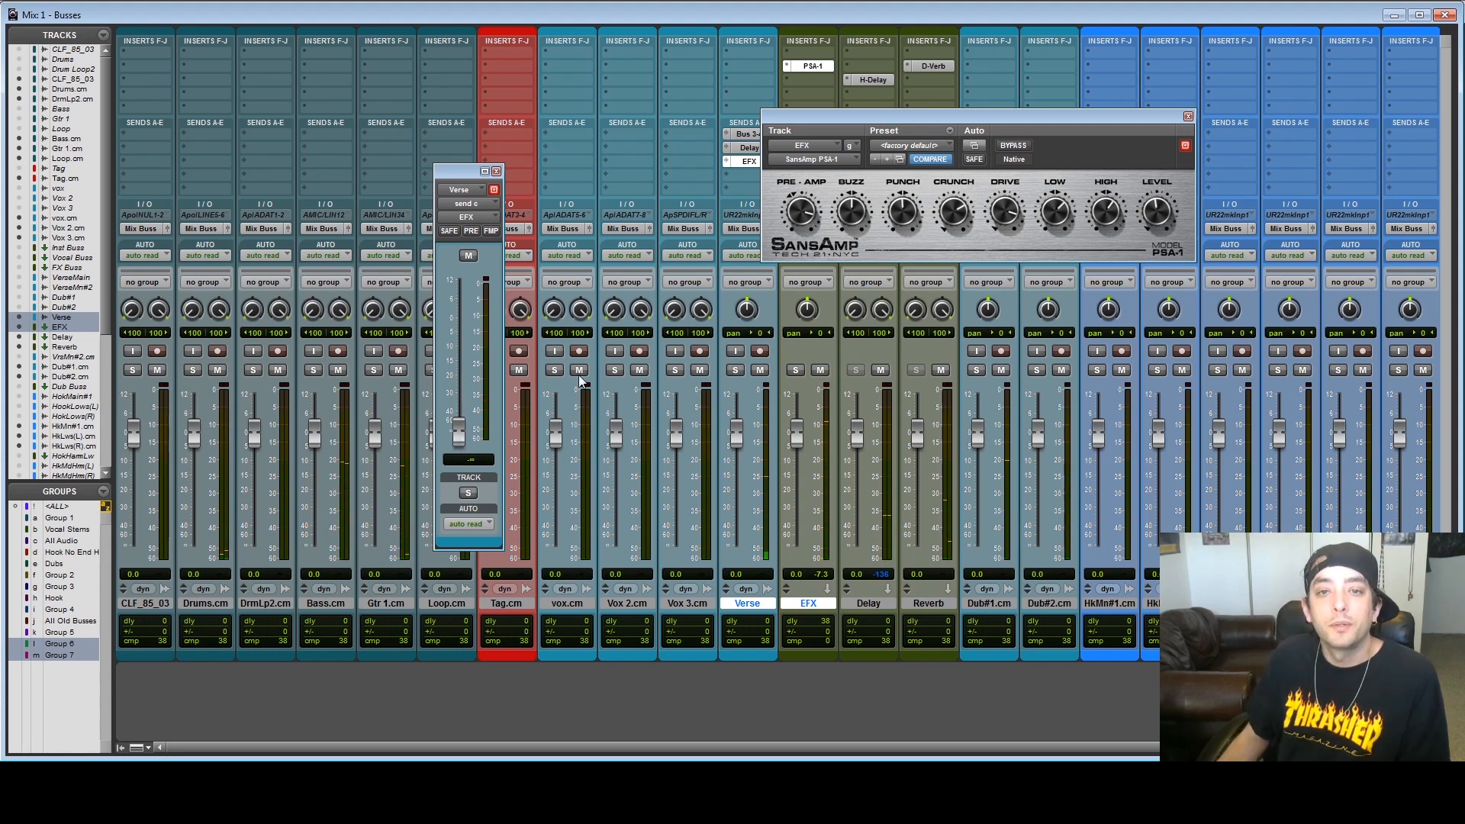
- Insert EQ3 7-Band in the EFX track's second insert slot and load the Vocals preset Telephone Vocal - 7 Band
{"action": "left_click", "coordinate": [824, 79]}
{"action": "mouse_move", "coordinate": [848, 104]}
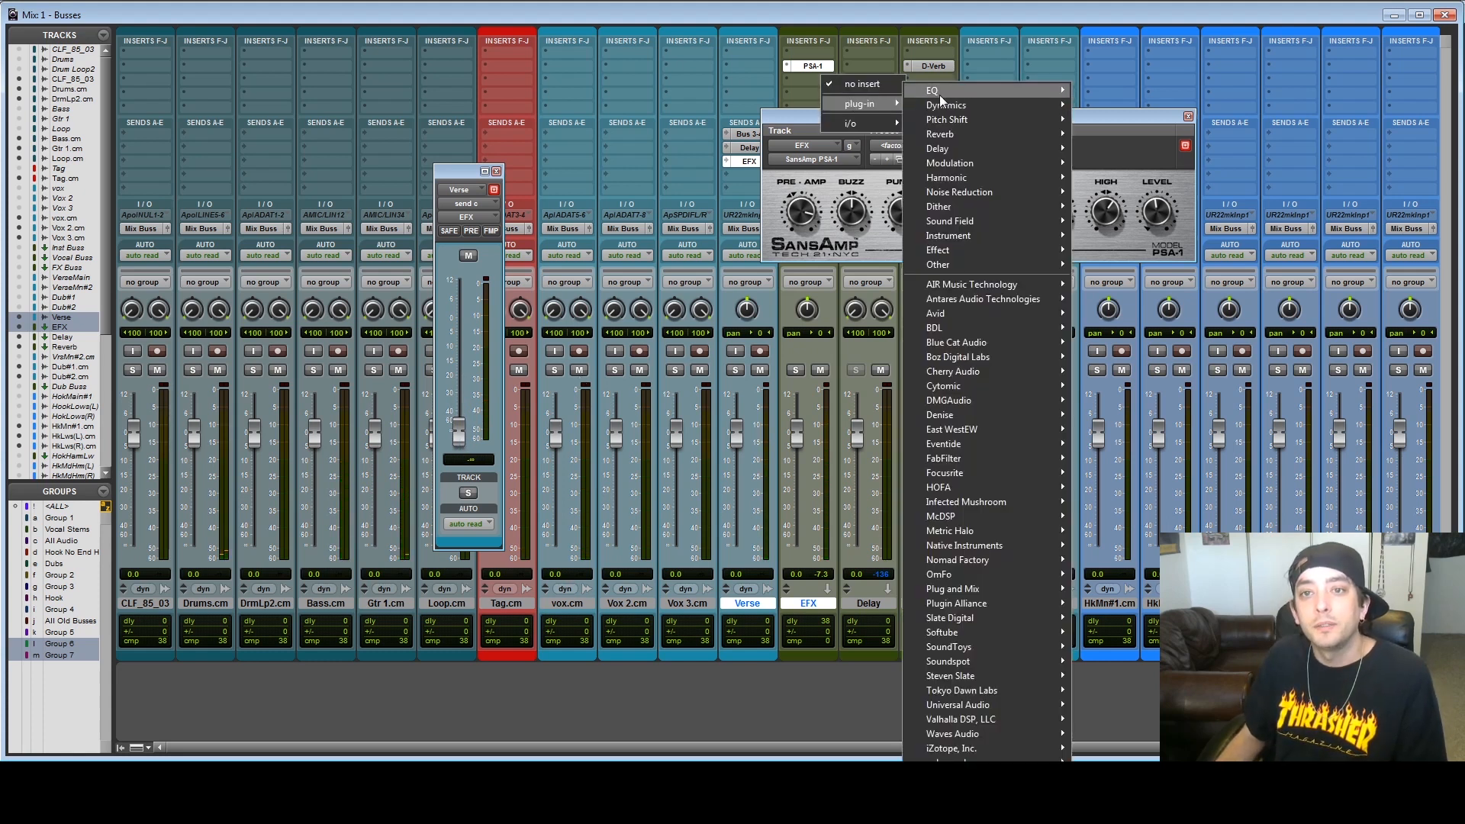
{"action": "left_click", "coordinate": [951, 94]}
{"action": "left_click", "coordinate": [904, 147]}
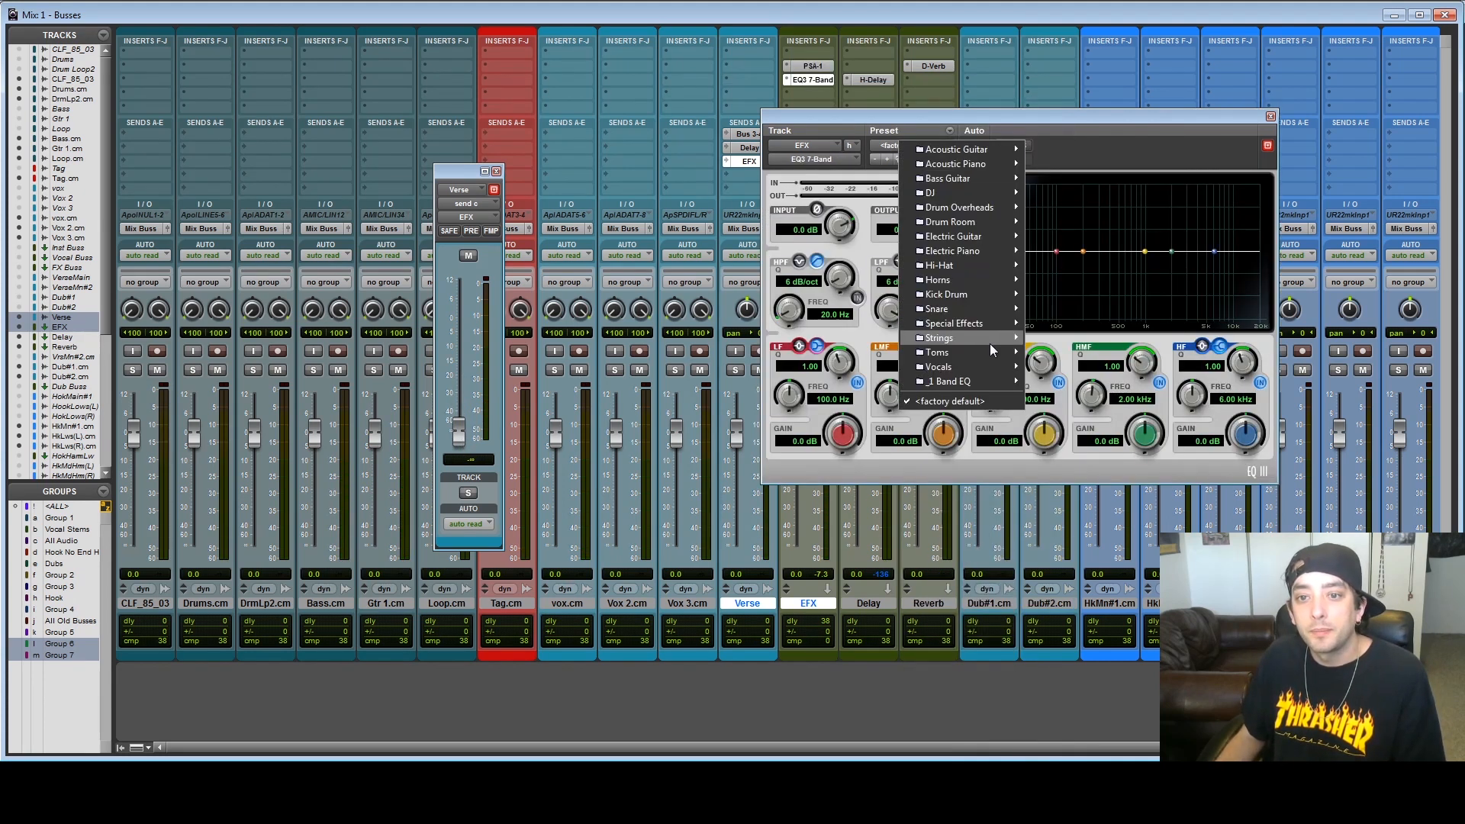
{"action": "mouse_move", "coordinate": [989, 366]}
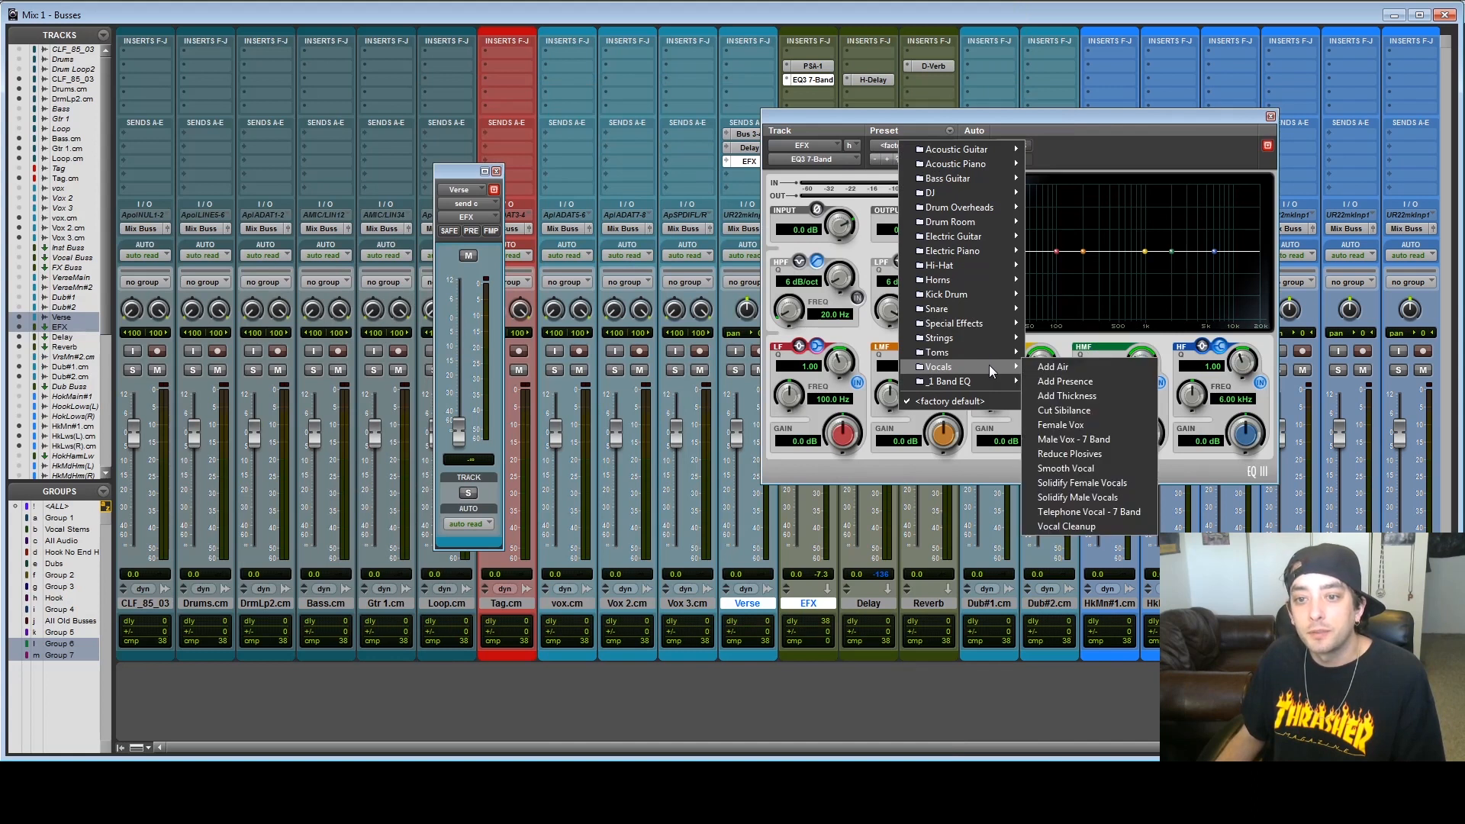
{"action": "left_click", "coordinate": [1079, 511]}
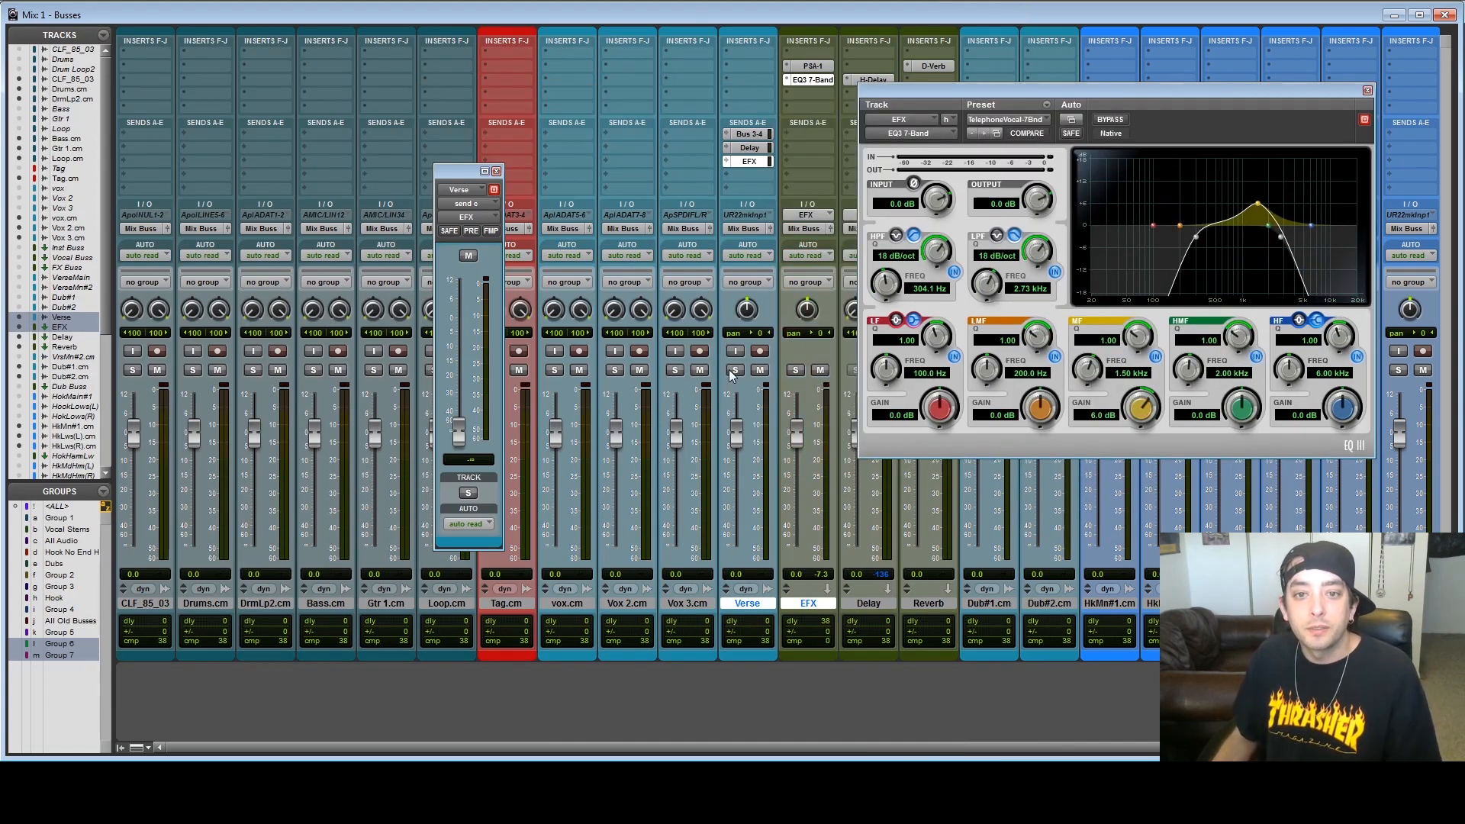
- Raise the Verse track's EFX send to about -8.6 dB and lower the EFX track's volume to about -15.0 dB
{"action": "left_click_drag", "start_coordinate": [458, 434], "coordinate": [443, 347]}
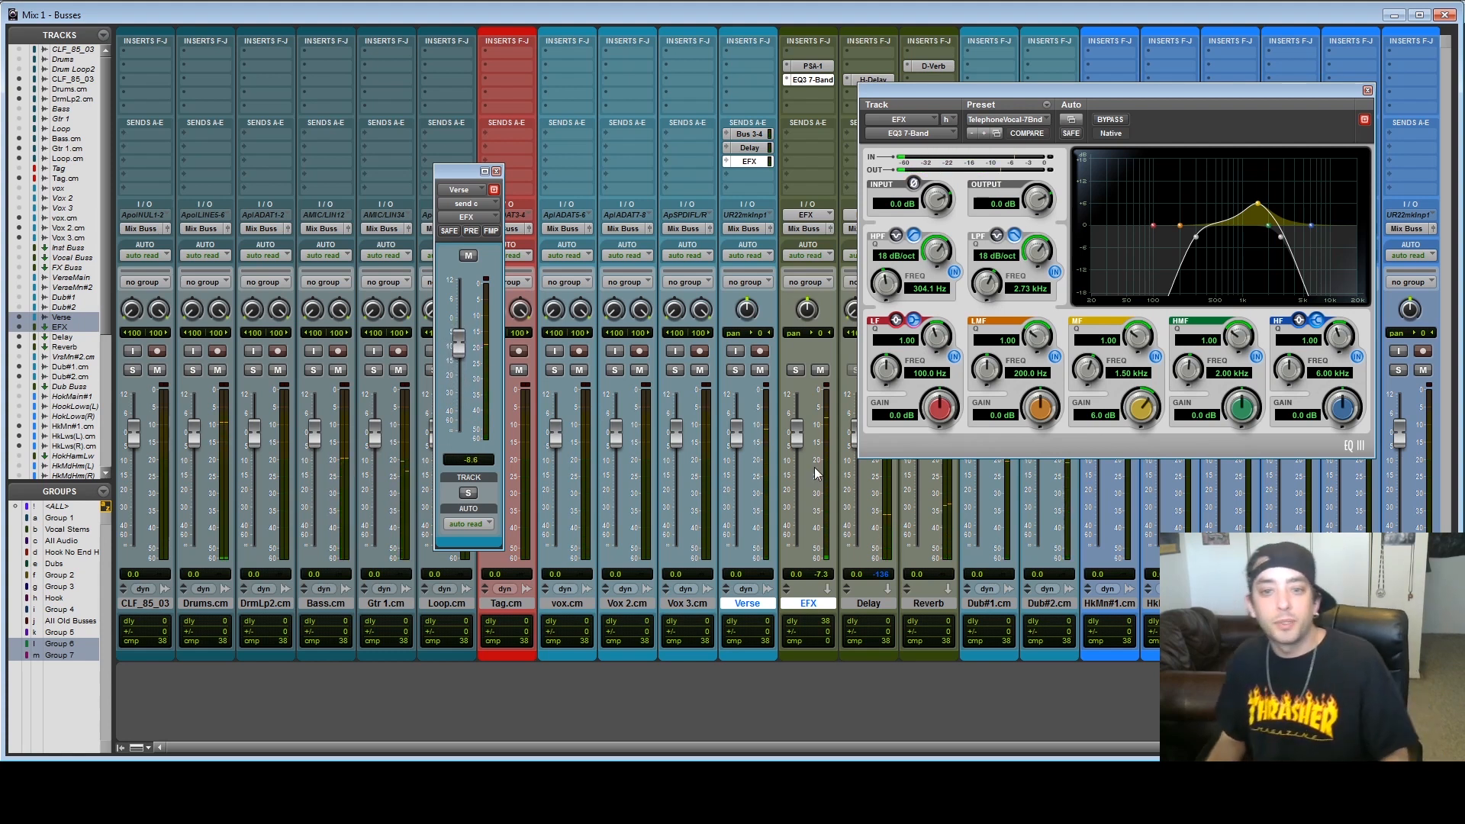
{"action": "left_click", "coordinate": [1367, 91]}
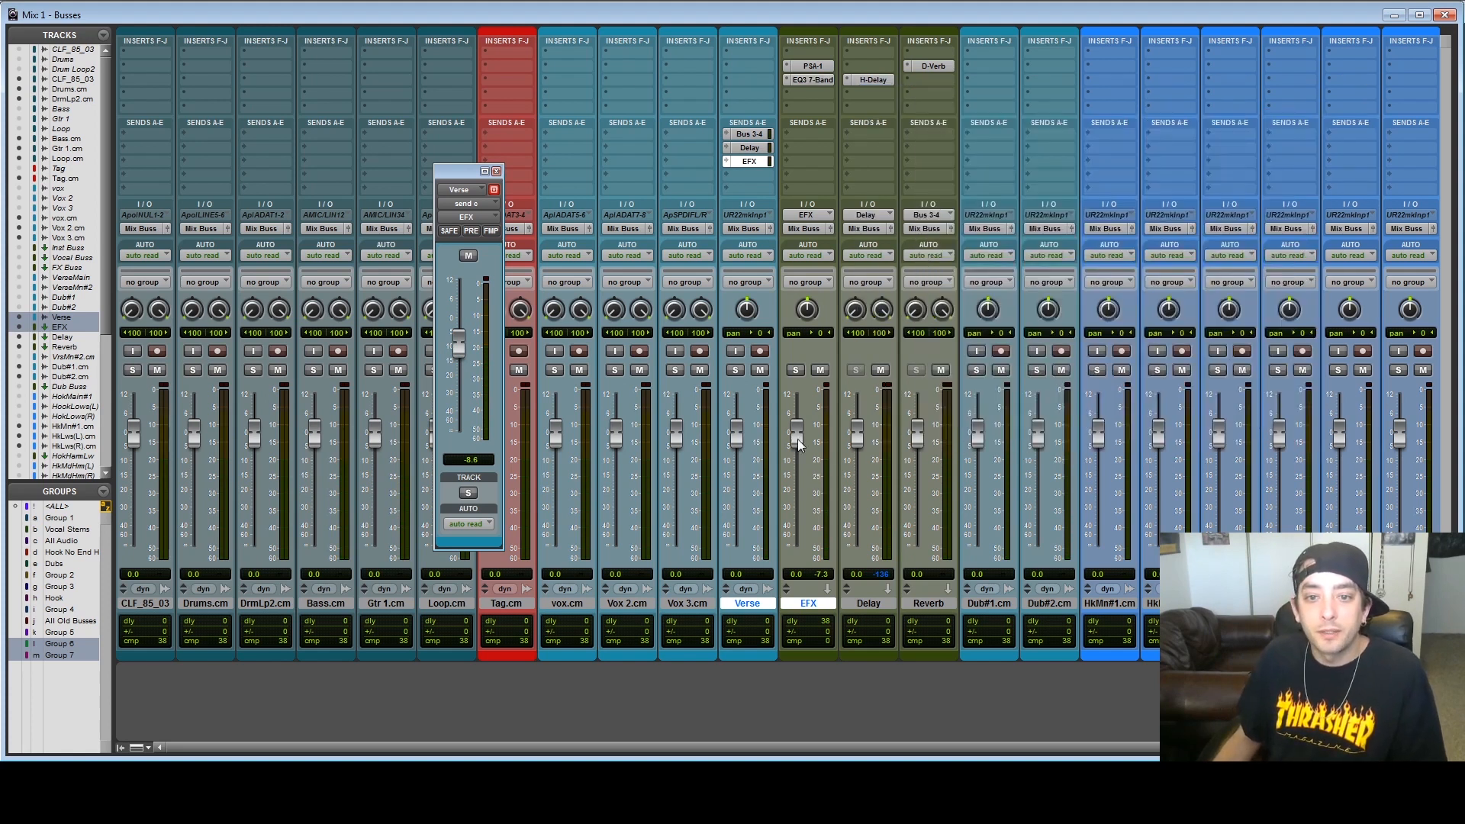
{"action": "left_click_drag", "start_coordinate": [796, 434], "coordinate": [803, 479]}
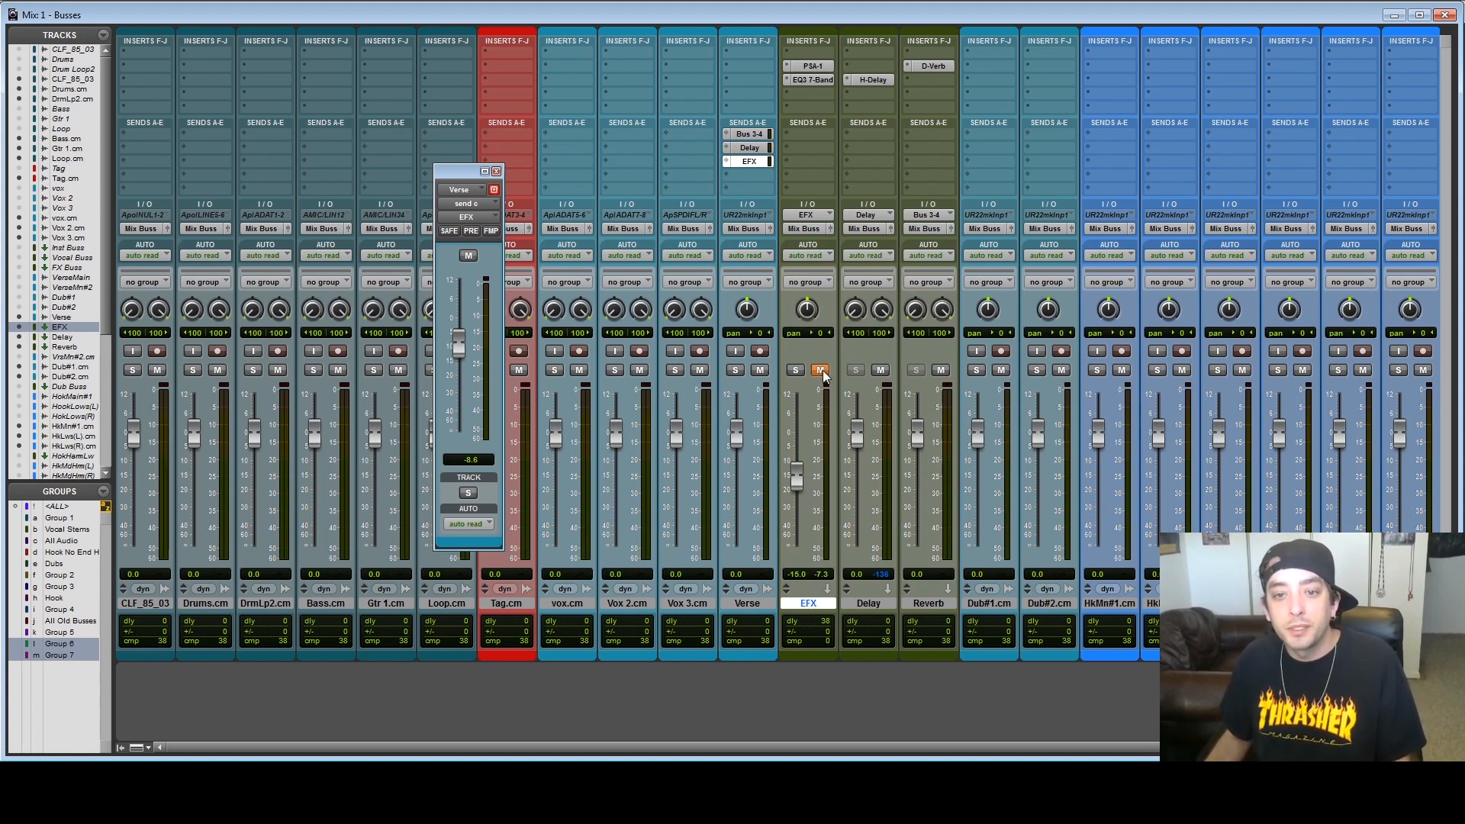
- Delete the EFX track and set the Verse track's third send slot to no send
{"action": "left_click", "coordinate": [820, 370]}
{"action": "left_click", "coordinate": [727, 162]}
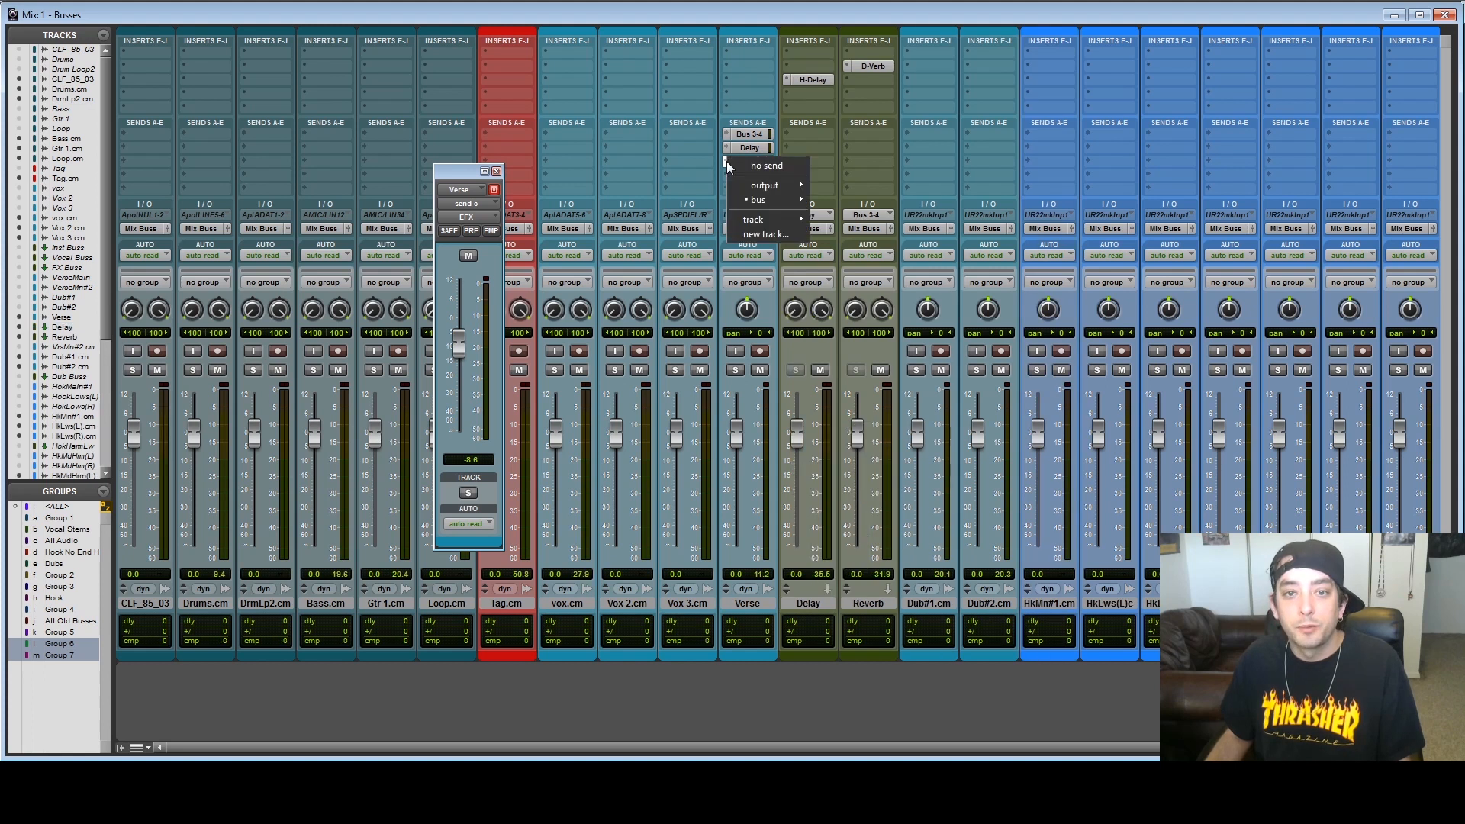
{"action": "left_click", "coordinate": [757, 168]}
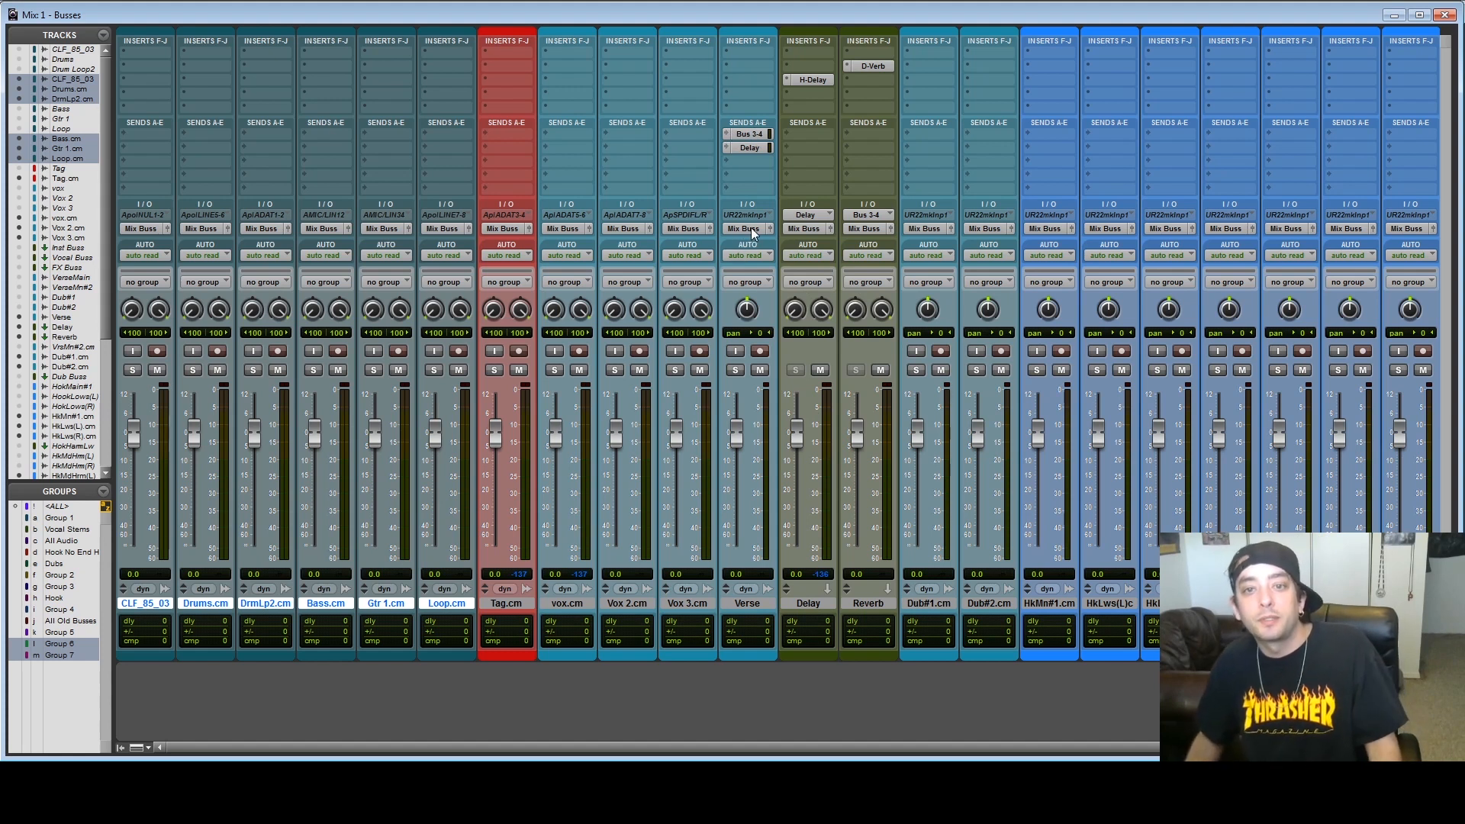
- Audition the soloed Verse track with the Delay and Reverb tracks muted and then unmuted, and unsolo it
{"action": "key", "text": "space"}
{"action": "left_click", "coordinate": [734, 371]}
{"action": "left_click", "coordinate": [819, 371]}
{"action": "left_click", "coordinate": [881, 370]}
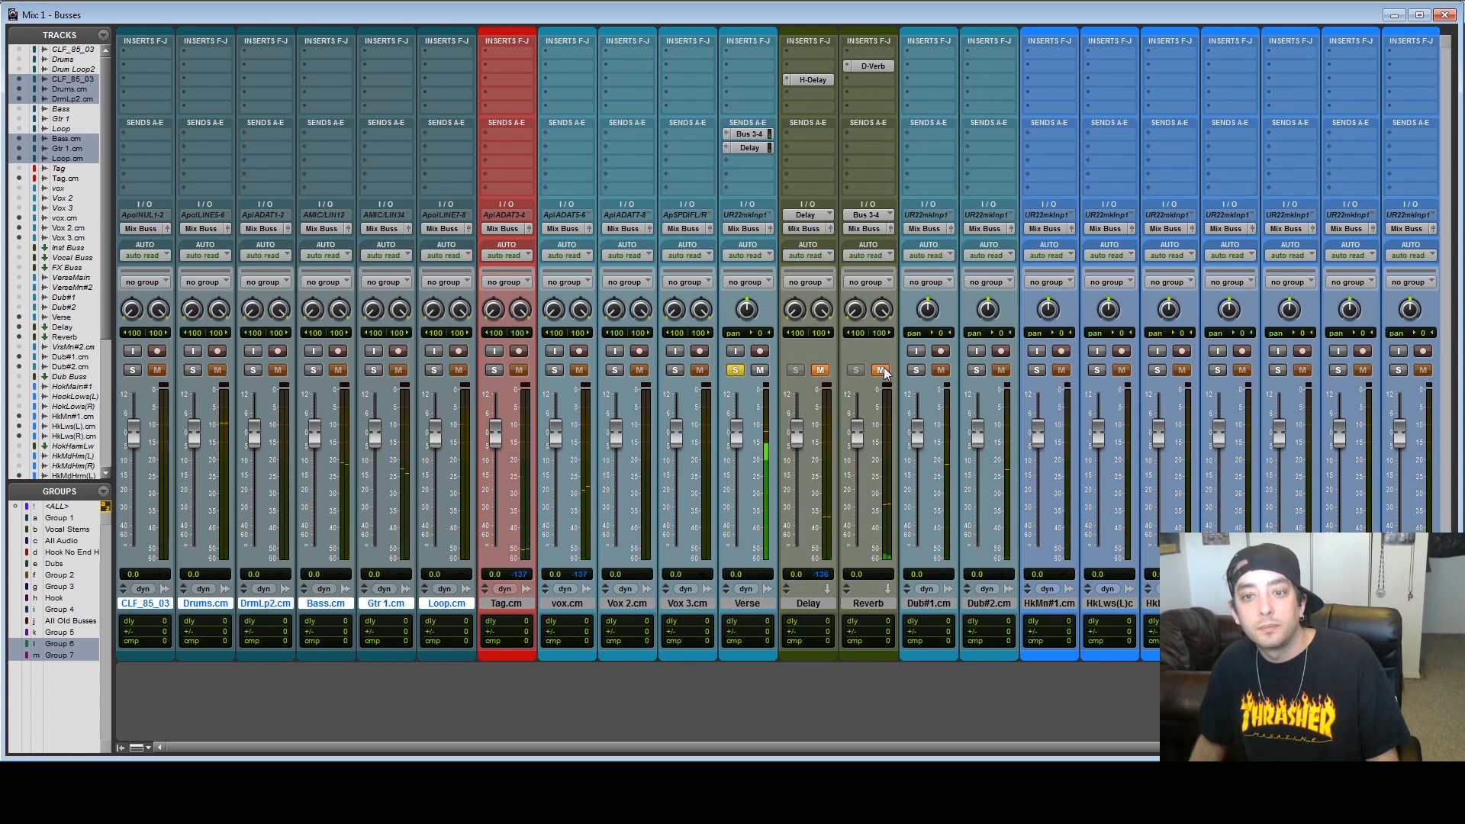
{"action": "left_click", "coordinate": [881, 371]}
{"action": "left_click", "coordinate": [821, 371]}
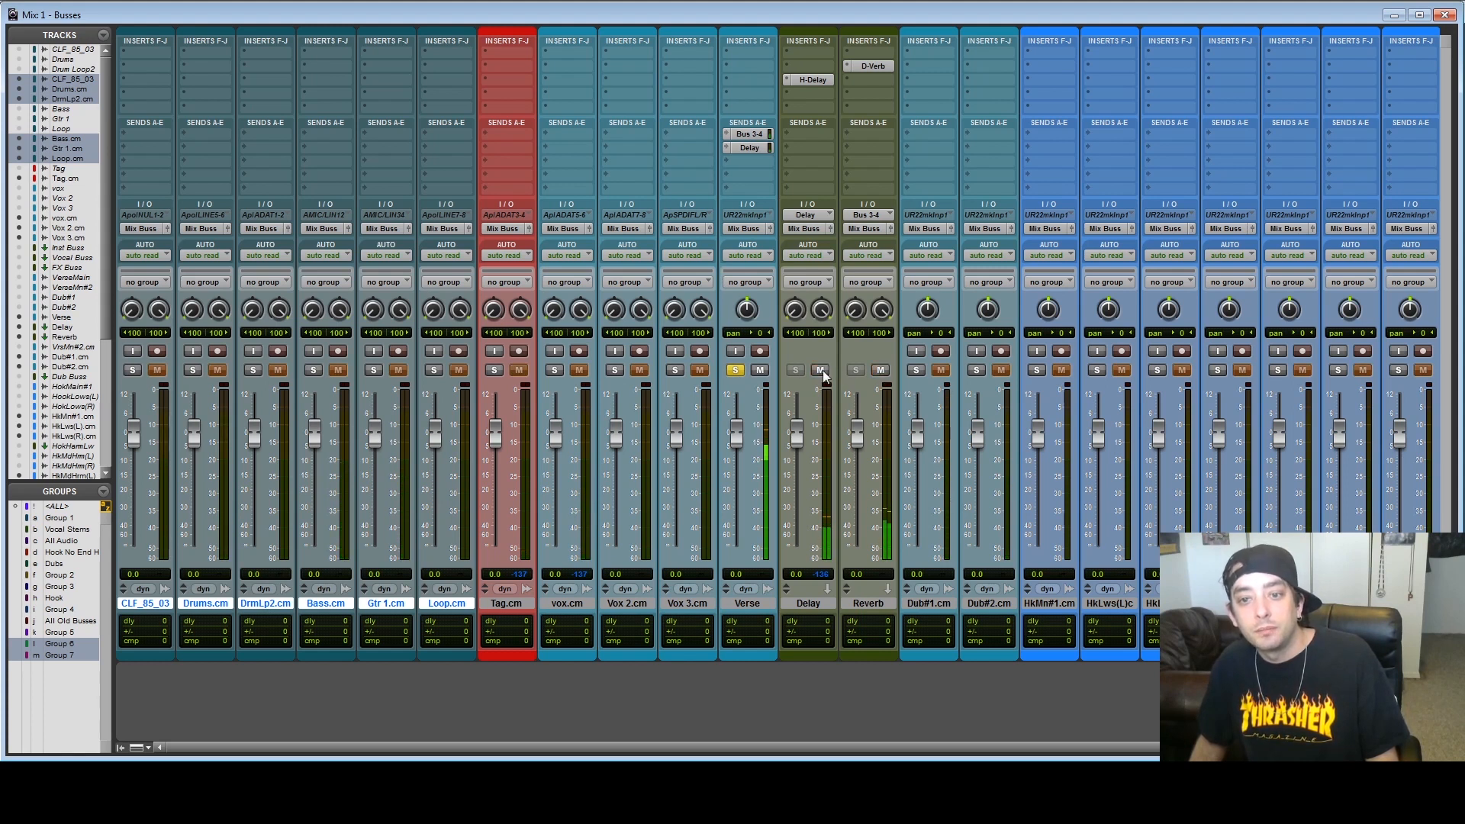
{"action": "left_click", "coordinate": [735, 371]}
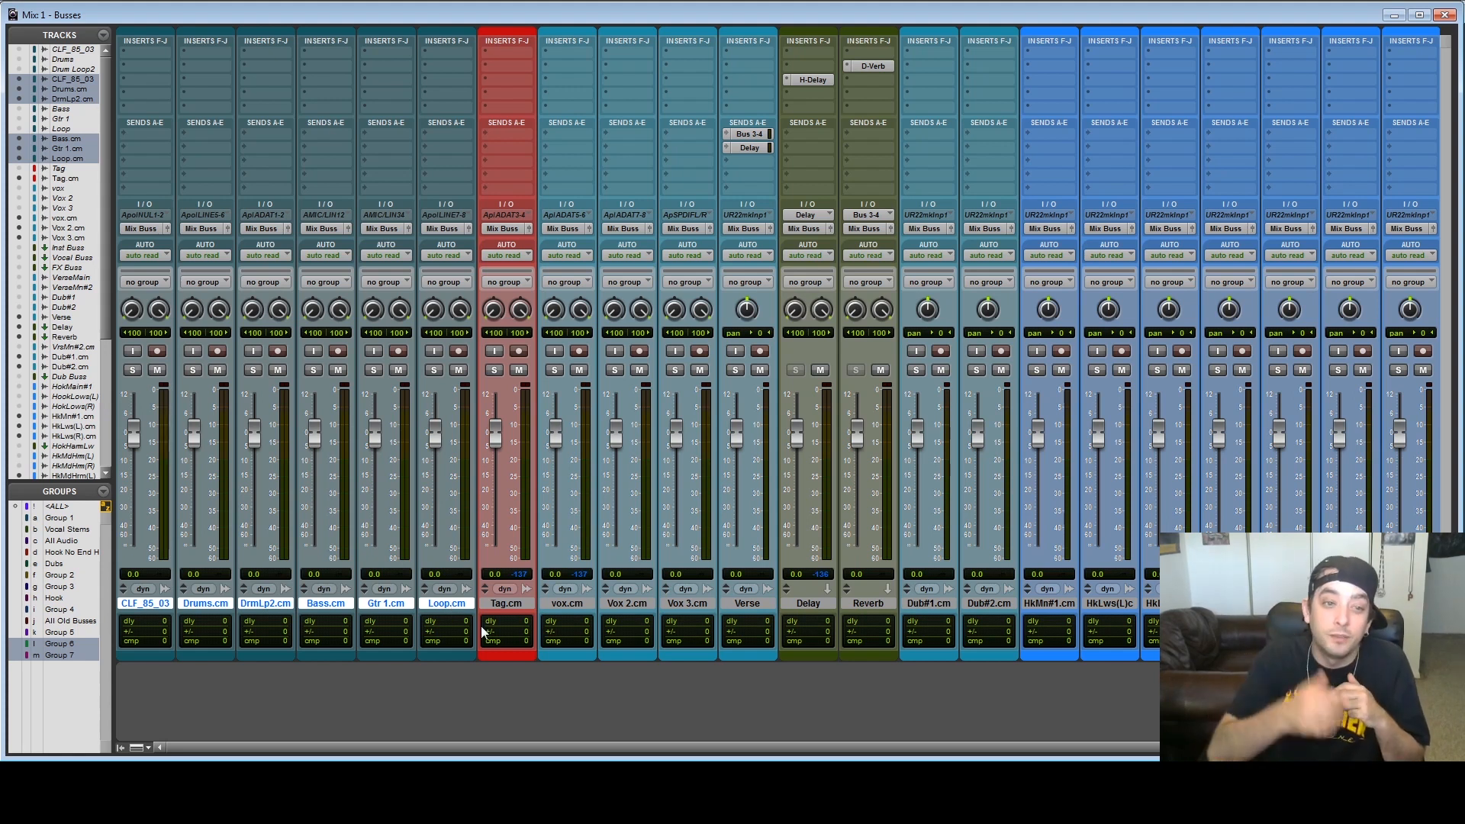
- Route the CLF_85_03 through Loop.cm tracks to a new stereo aux input track named Instrument Buss, created next to the current track
{"action": "left_click", "coordinate": [492, 604]}
{"action": "left_click", "coordinate": [148, 603]}
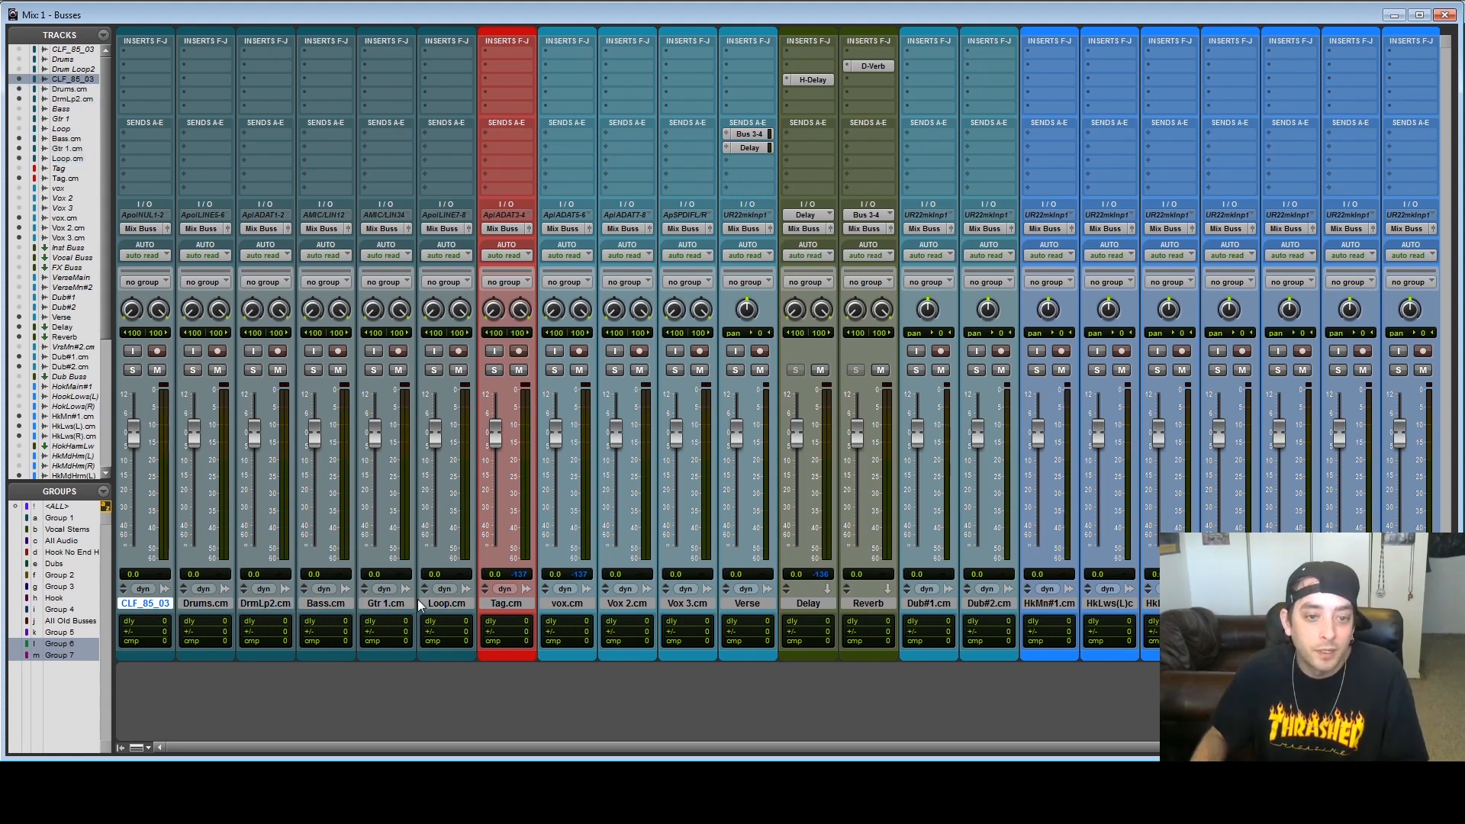
{"action": "left_click", "coordinate": [454, 604], "text": "shift"}
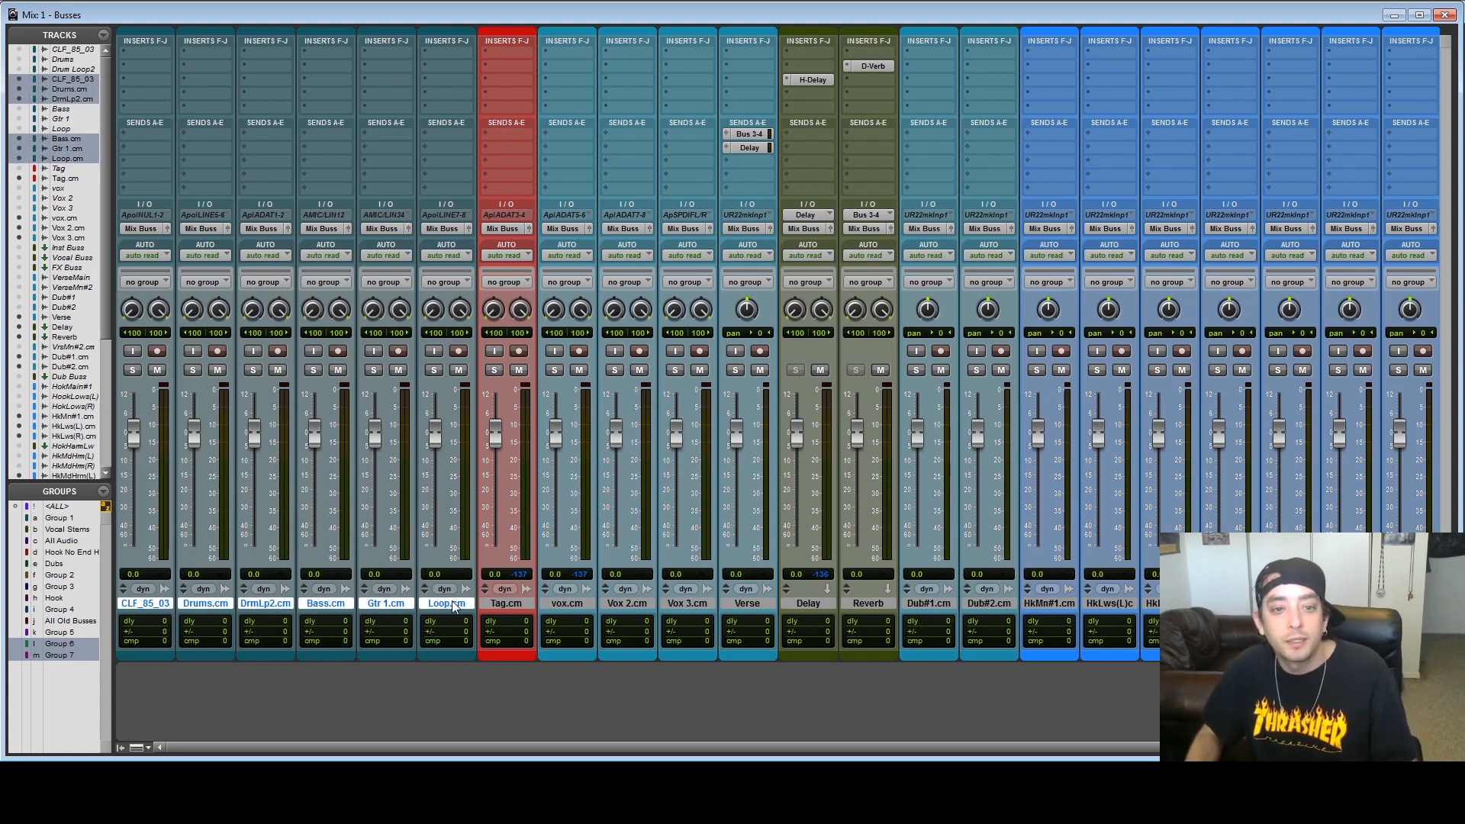
{"action": "left_click", "coordinate": [446, 230]}
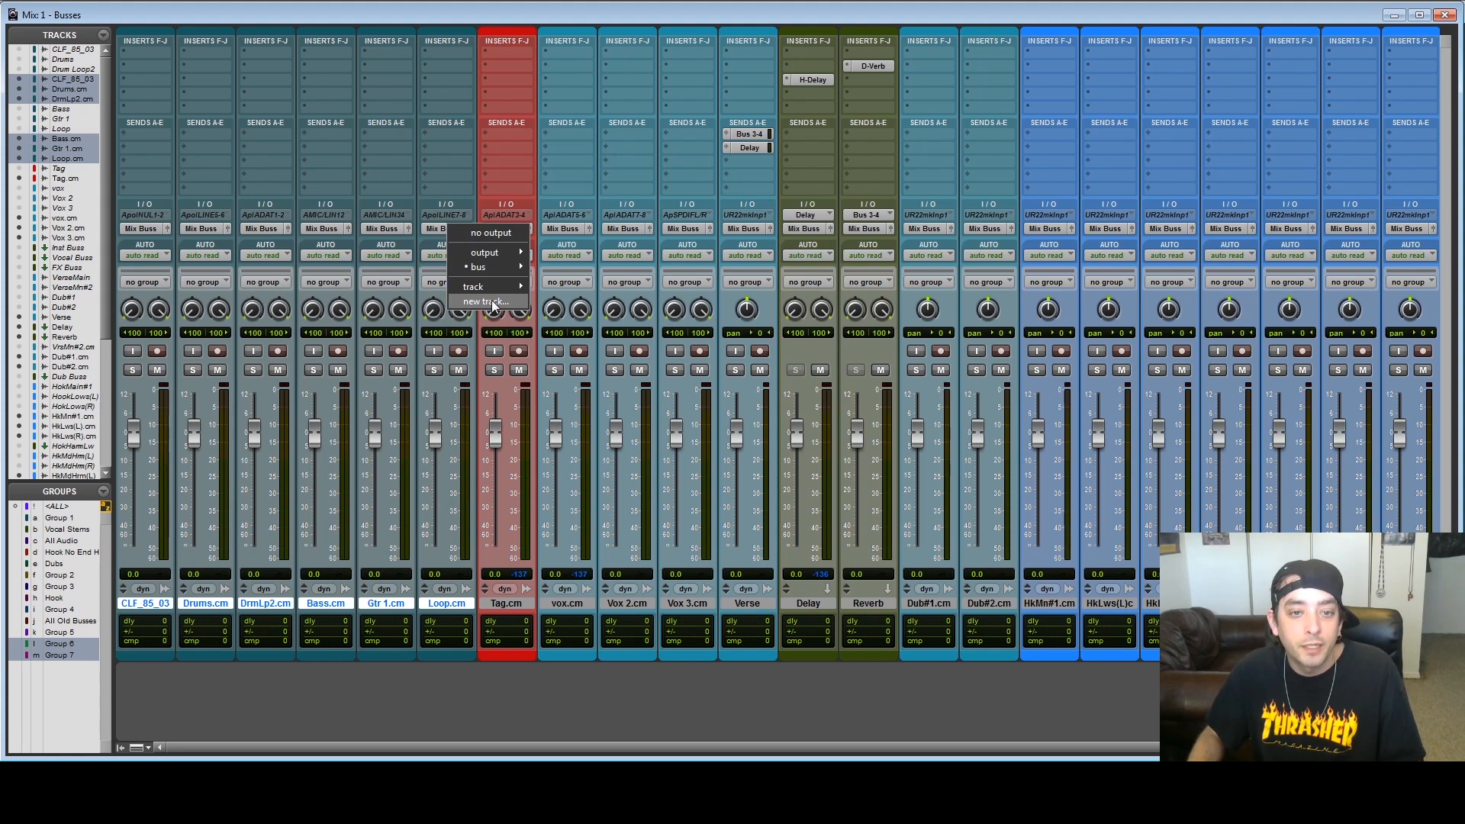
{"action": "left_click", "coordinate": [488, 302]}
{"action": "type", "text": "Instrument Buss"}
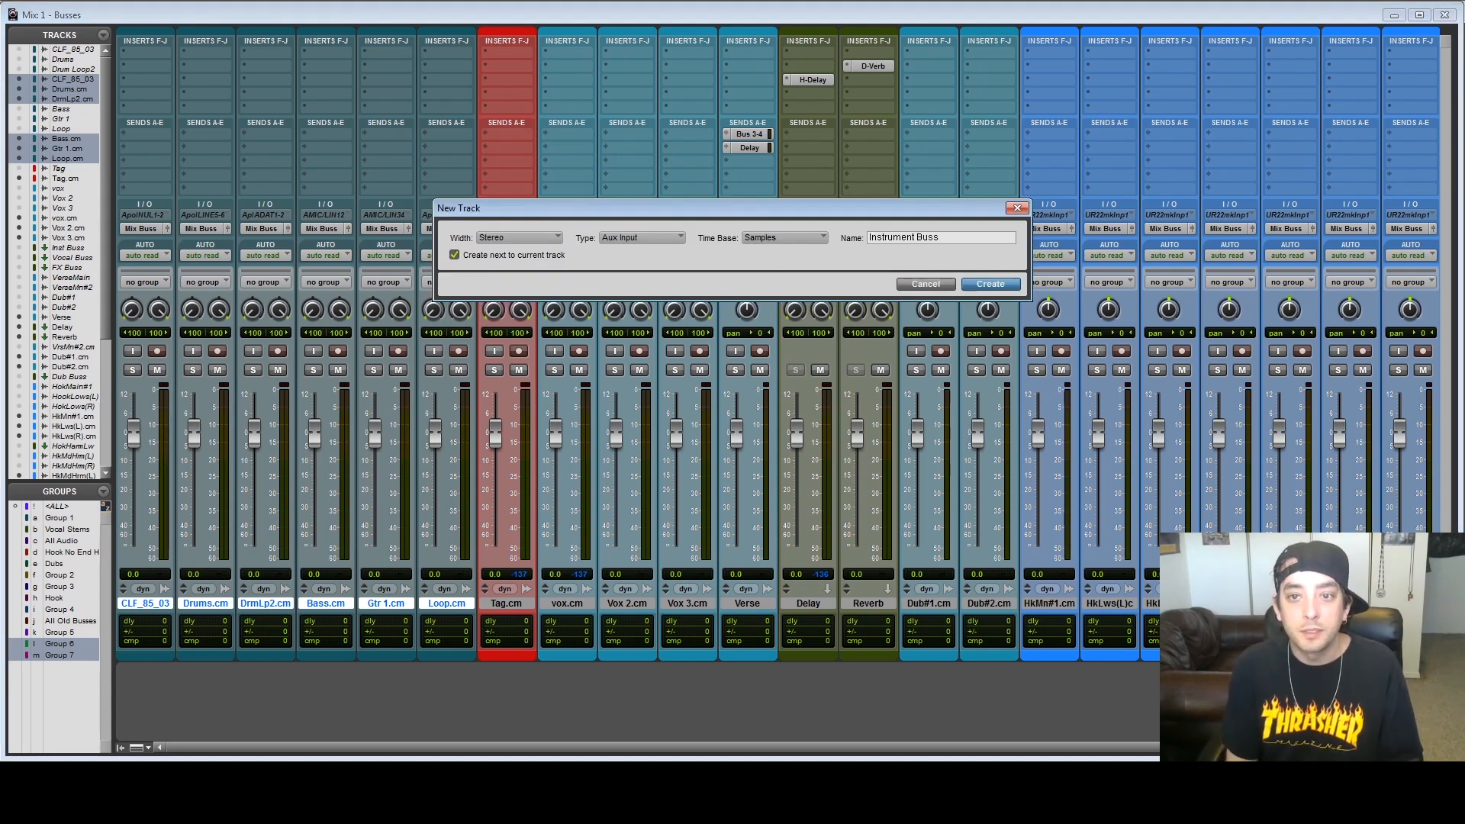
{"action": "key", "text": "Return"}
- Set the Instrument Buss track's output to the Mix Buss (Stereo) bus
{"action": "left_click", "coordinate": [503, 229]}
{"action": "mouse_move", "coordinate": [543, 267]}
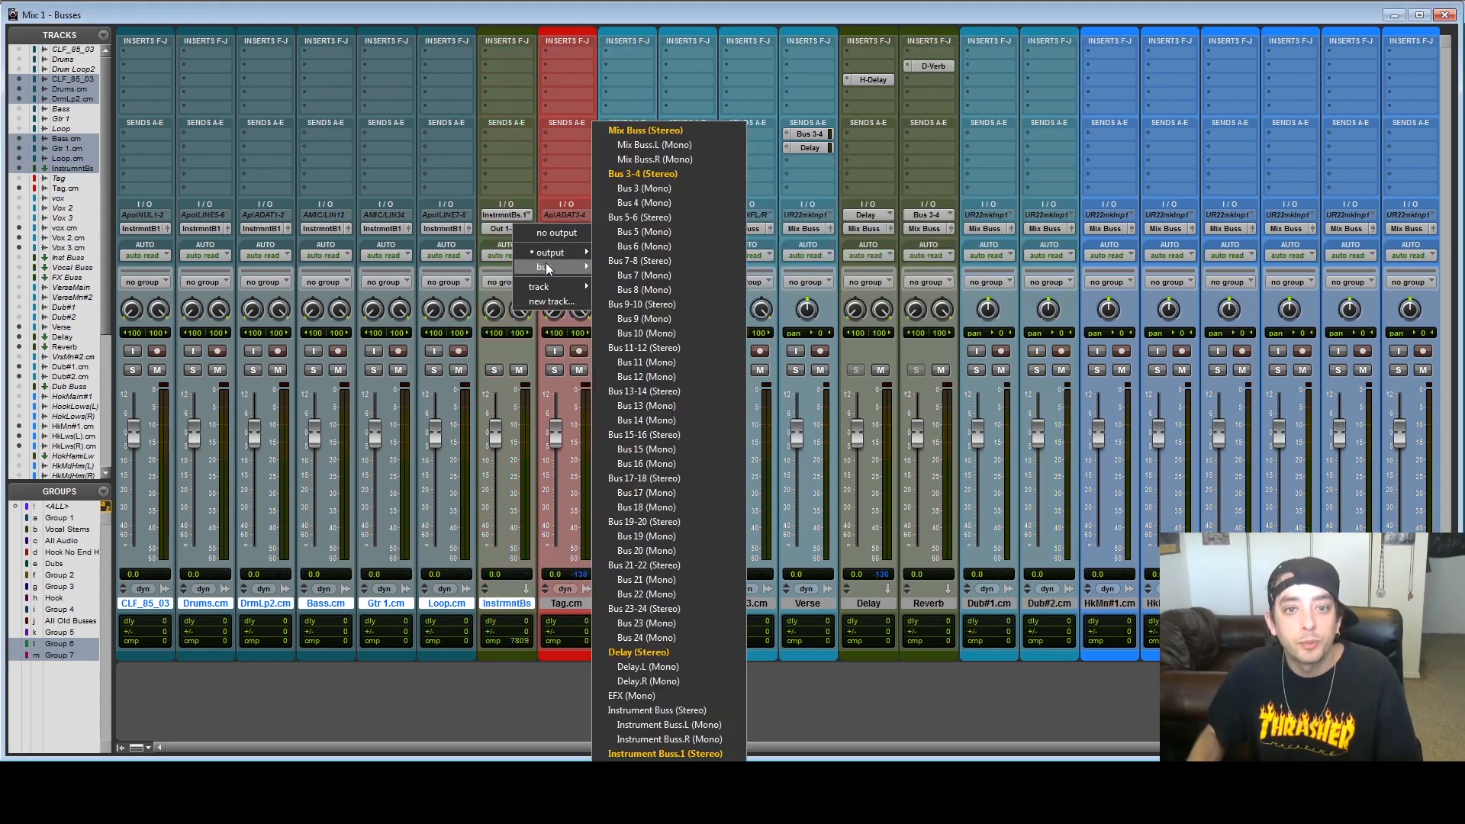
{"action": "left_click", "coordinate": [672, 131]}
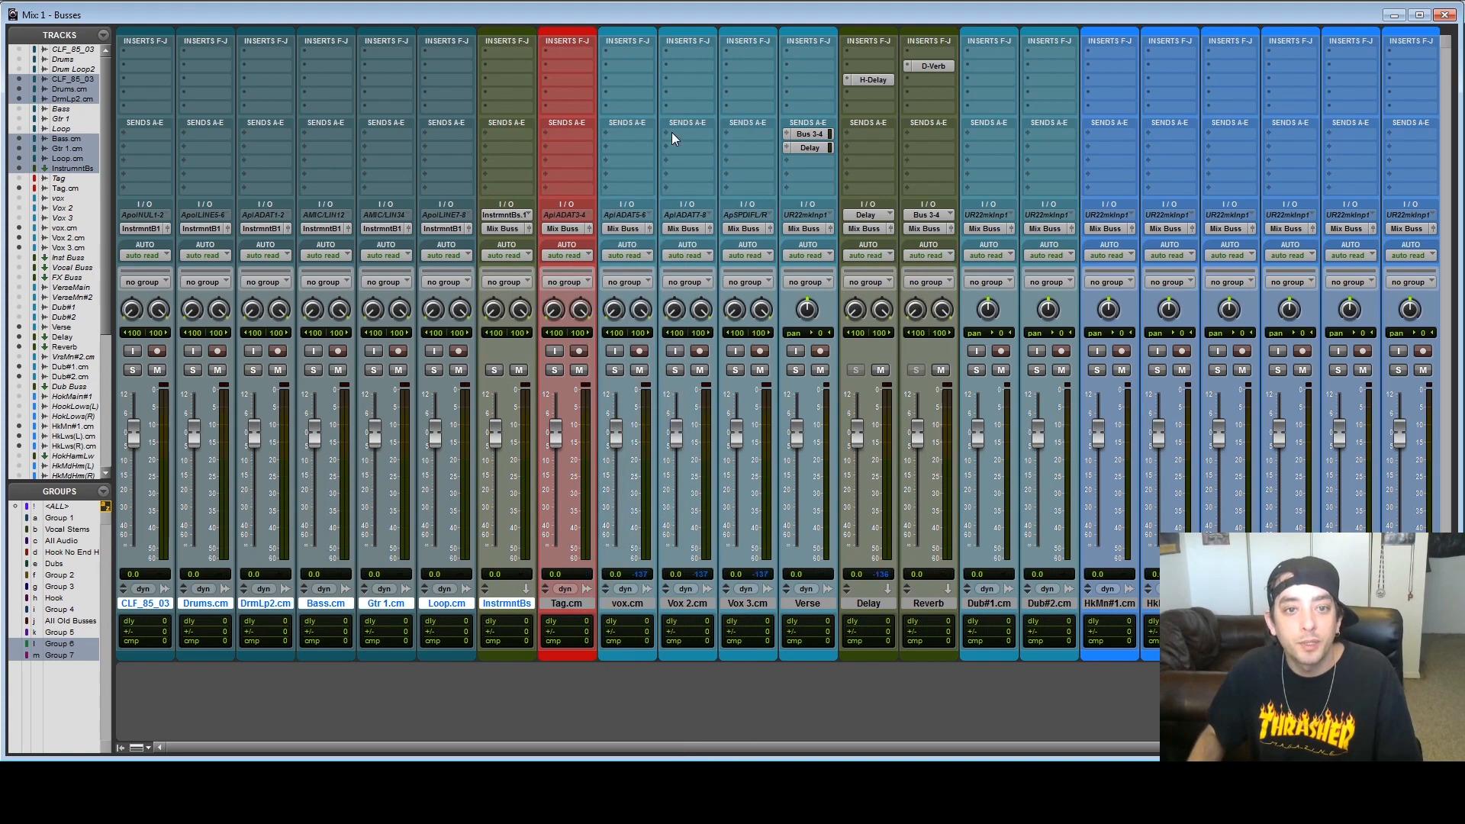
{"action": "left_click", "coordinate": [505, 228]}
{"action": "mouse_move", "coordinate": [545, 252]}
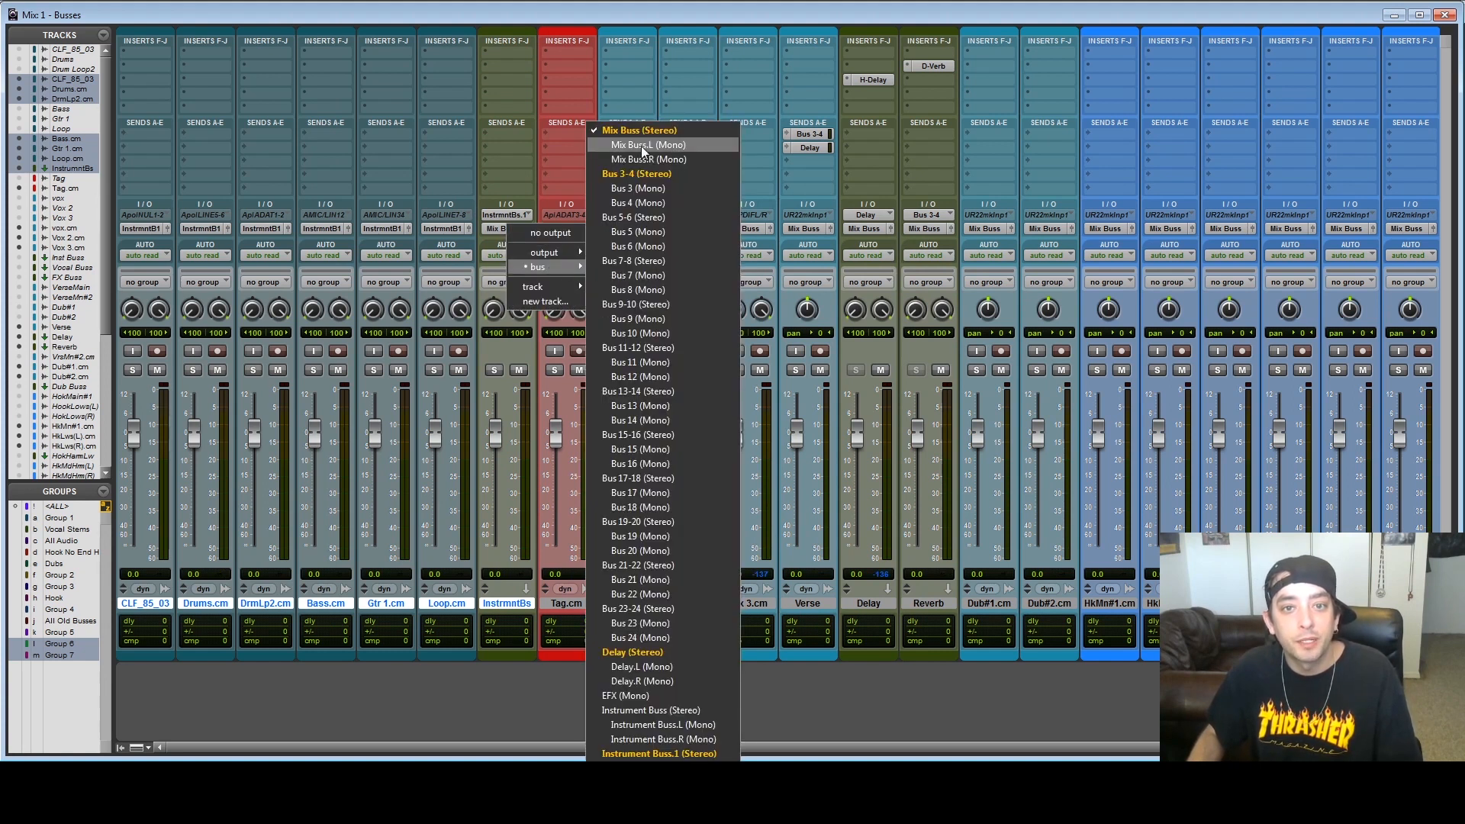
{"action": "left_click", "coordinate": [639, 131]}
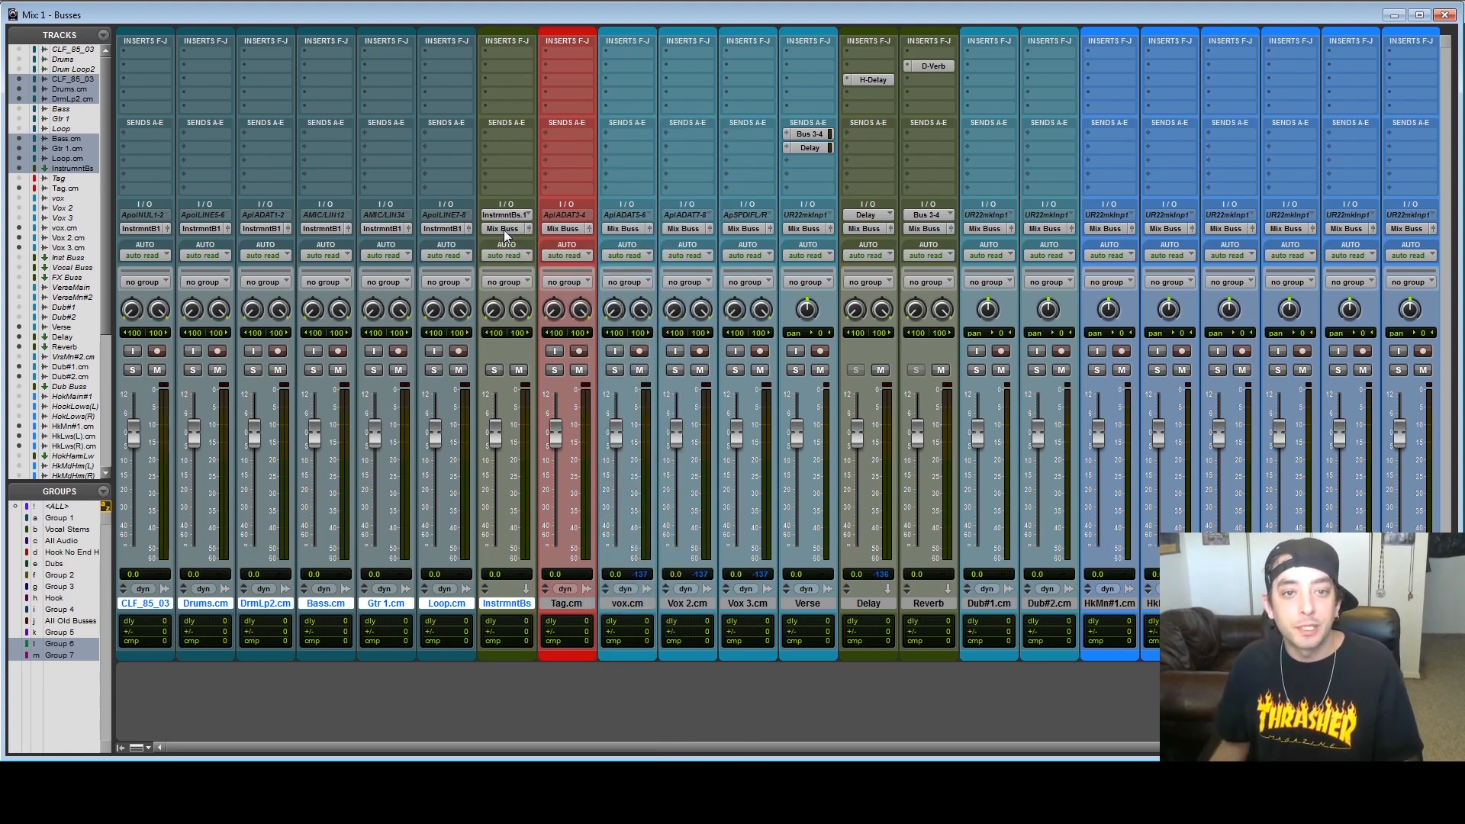
{"action": "left_click", "coordinate": [505, 603], "text": "ctrl"}
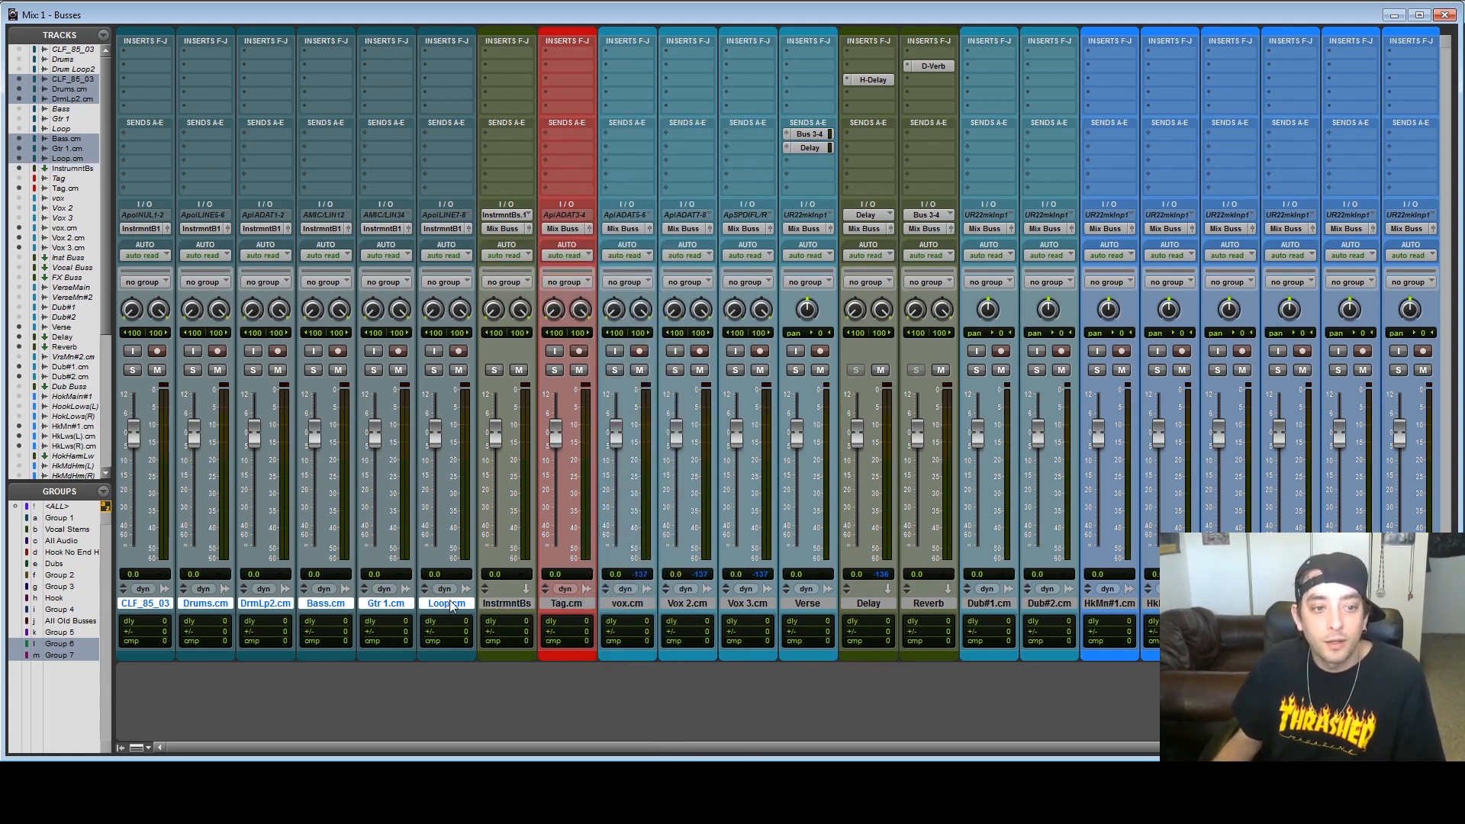
- Audition the Instrument Buss track during playback by soloing, muting and unmuting it and moving its volume fader, with the fader reset to 0.0 dB
{"action": "left_click", "coordinate": [515, 608]}
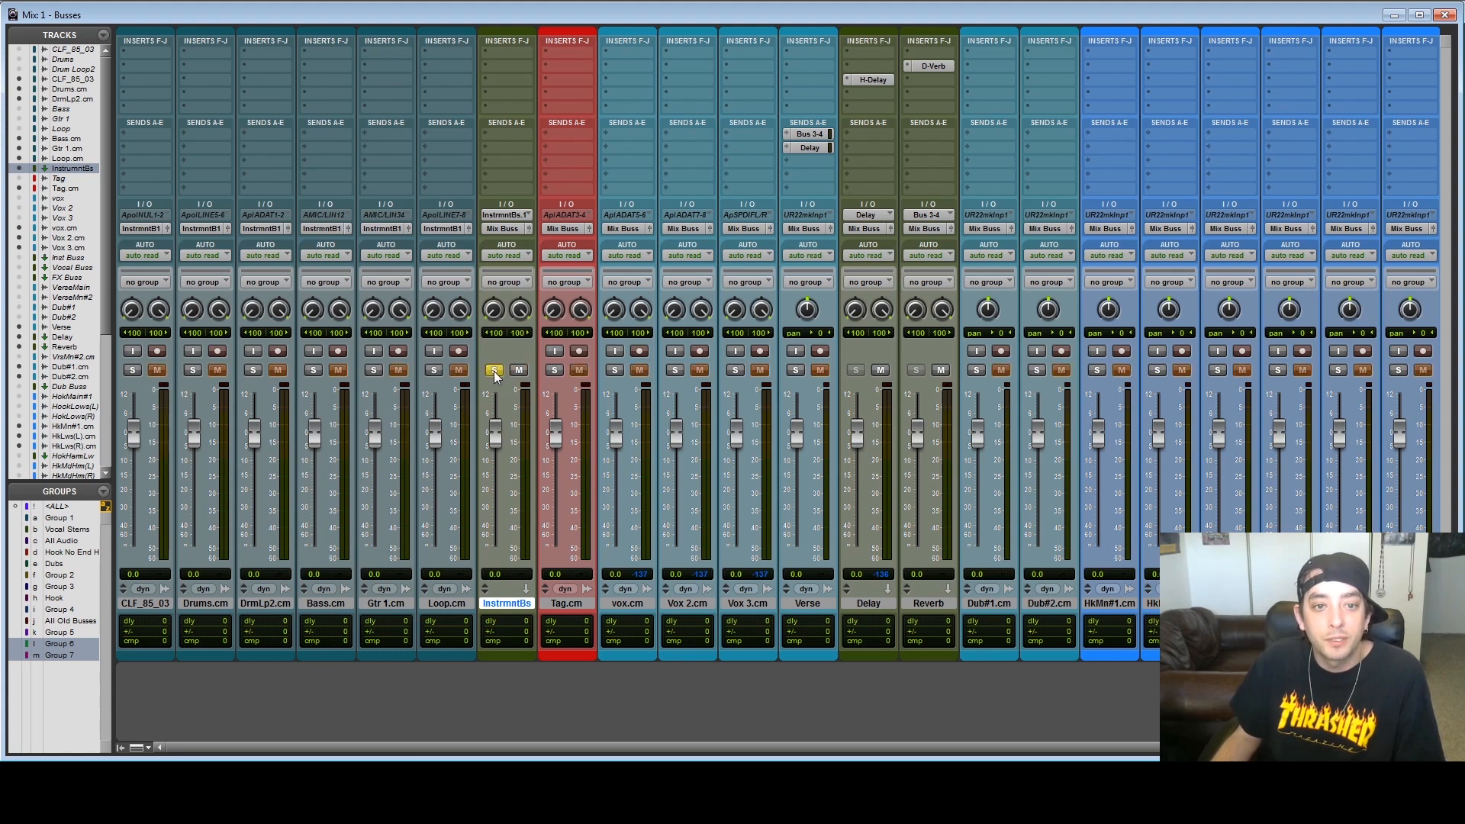
{"action": "key", "text": "space"}
{"action": "left_click", "coordinate": [520, 369]}
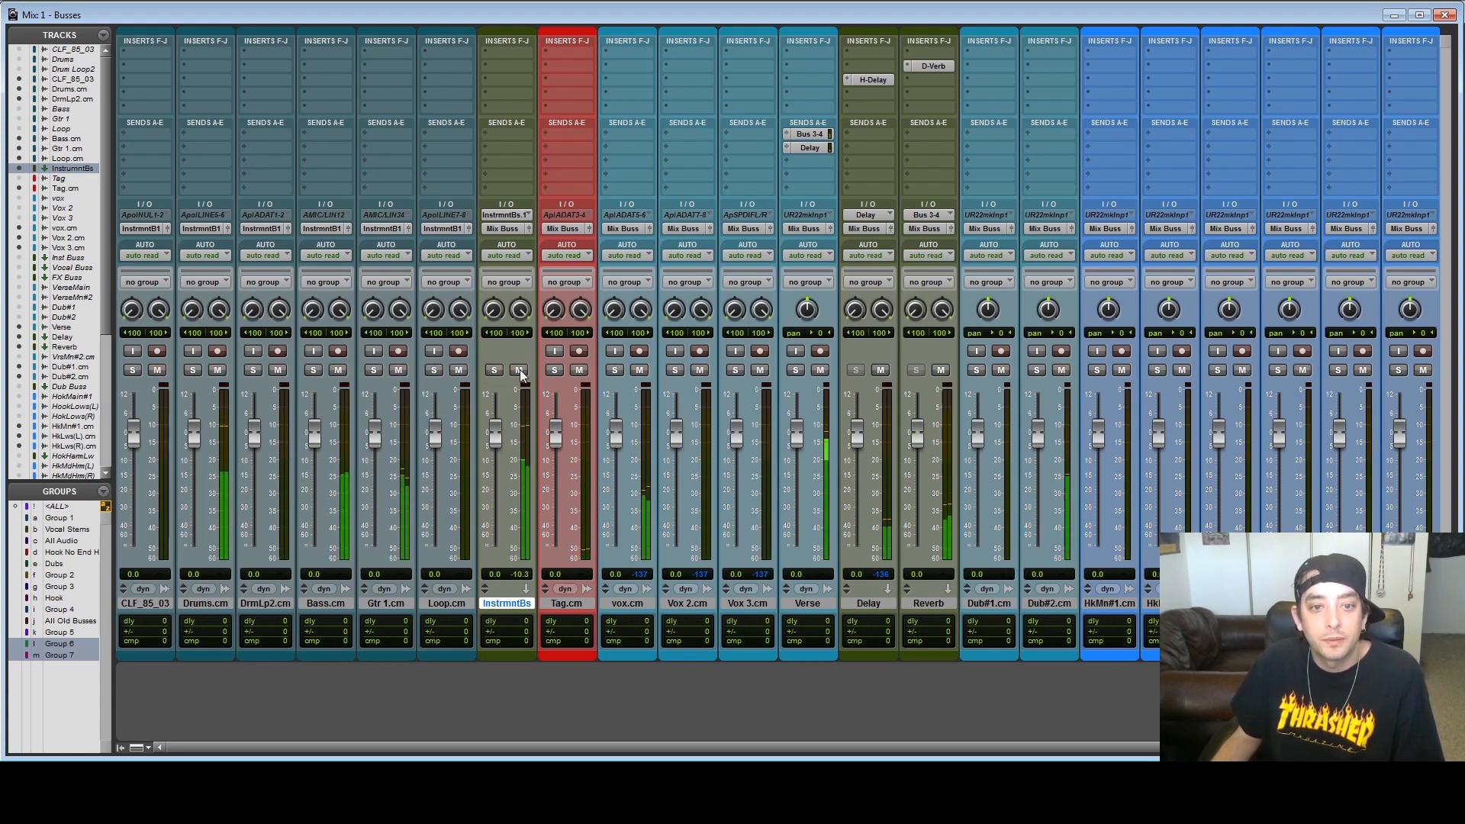
{"action": "left_click", "coordinate": [519, 369]}
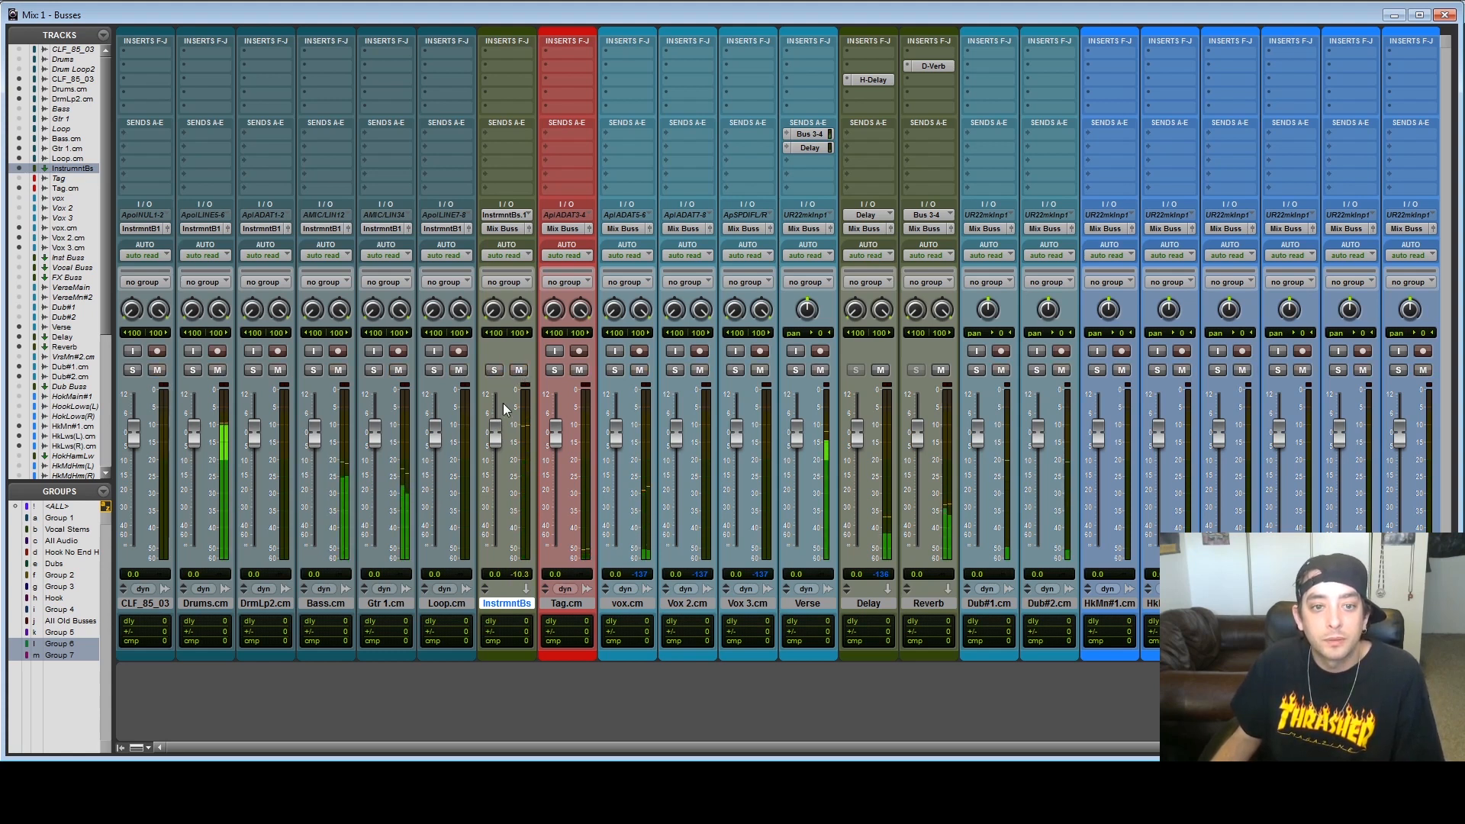
{"action": "mouse_move", "coordinate": [498, 432]}
{"action": "left_mouse_down"}
{"action": "mouse_move", "coordinate": [499, 516]}
{"action": "mouse_move", "coordinate": [497, 428]}
{"action": "left_mouse_up"}
{"action": "left_click", "coordinate": [497, 428], "text": "alt"}
{"action": "left_click", "coordinate": [145, 603]}
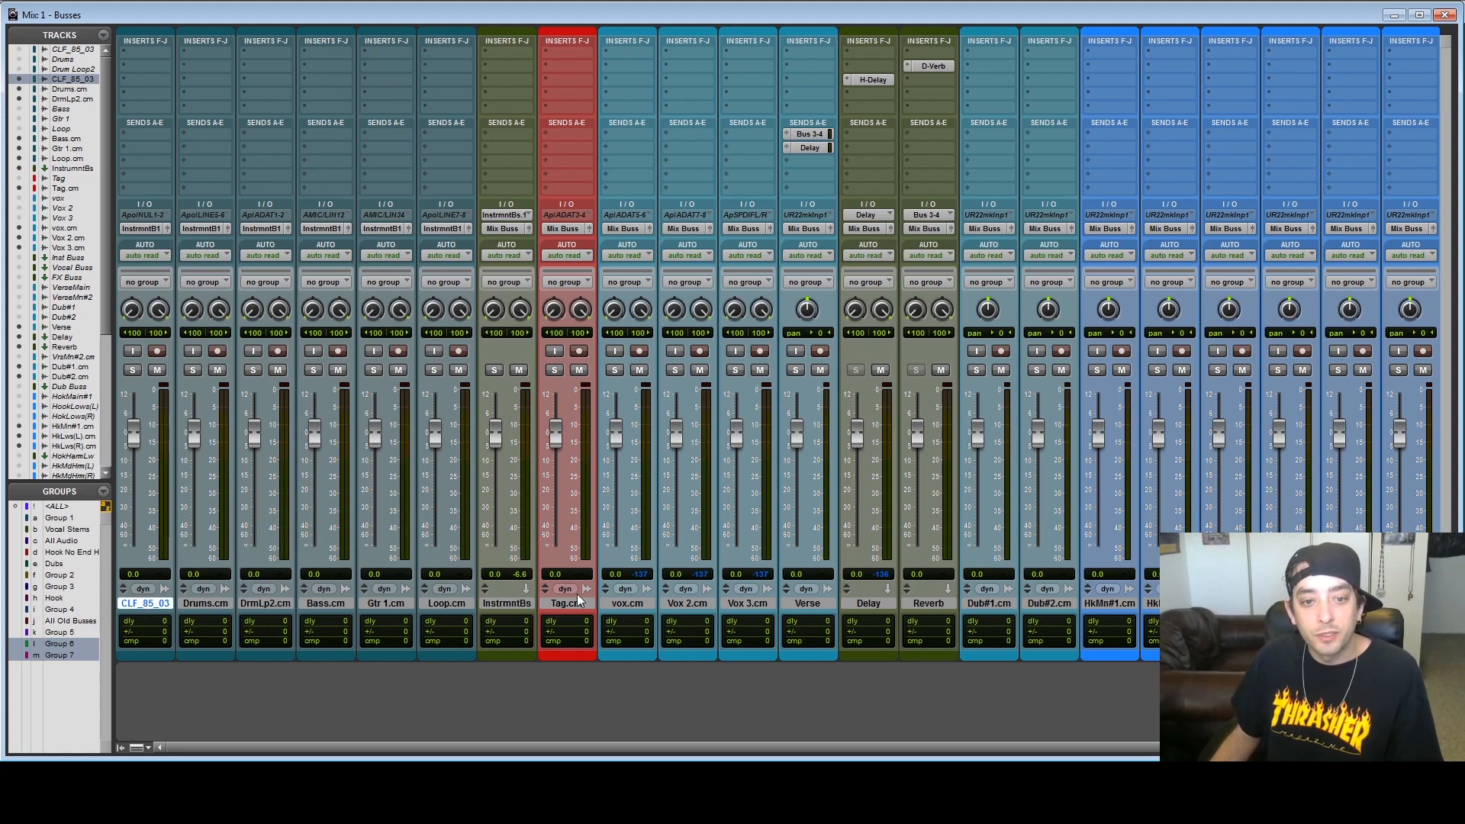
{"action": "left_click", "coordinate": [524, 603]}
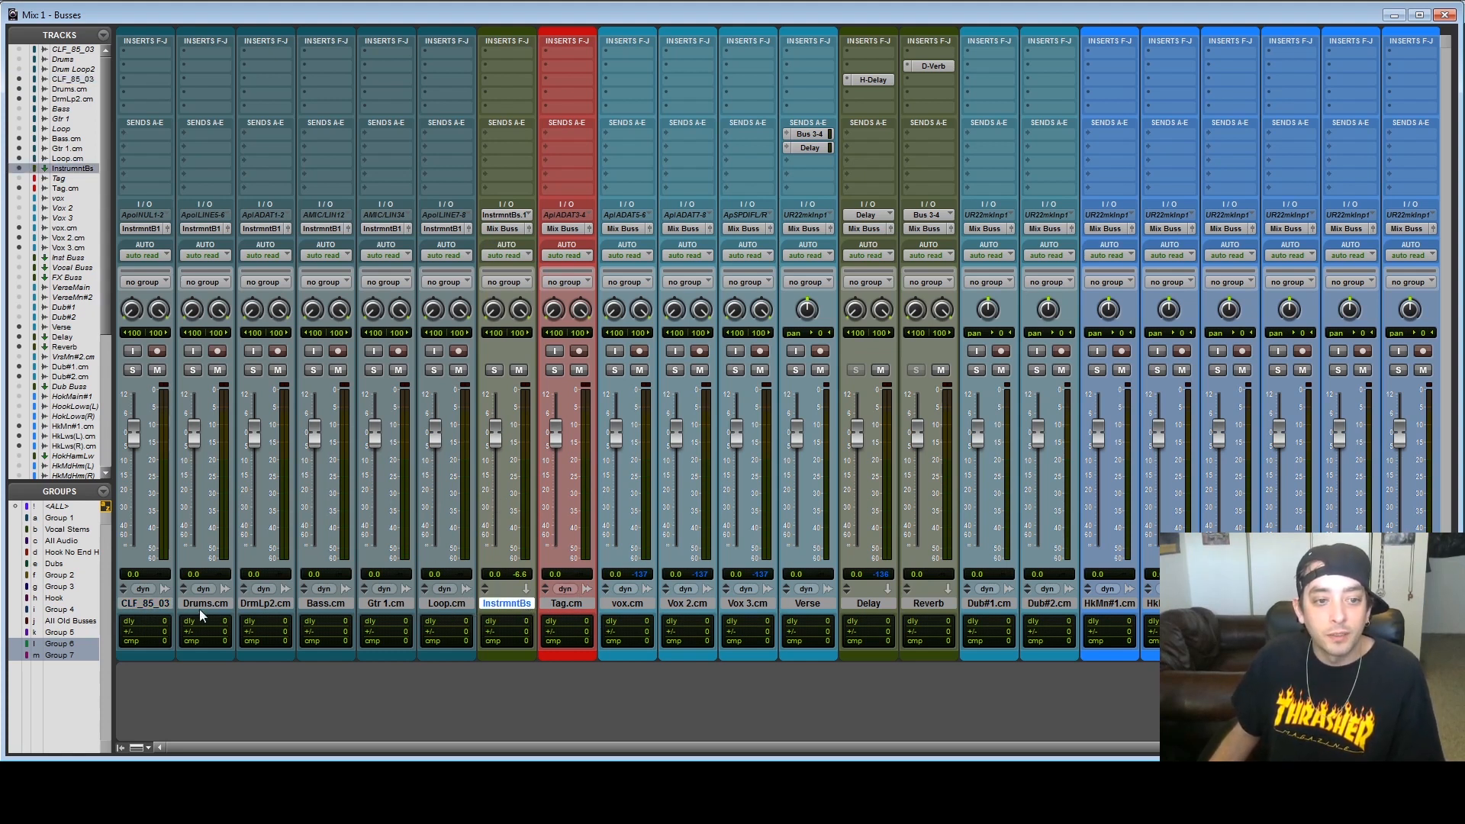
{"action": "left_click_drag", "start_coordinate": [493, 477], "coordinate": [497, 430]}
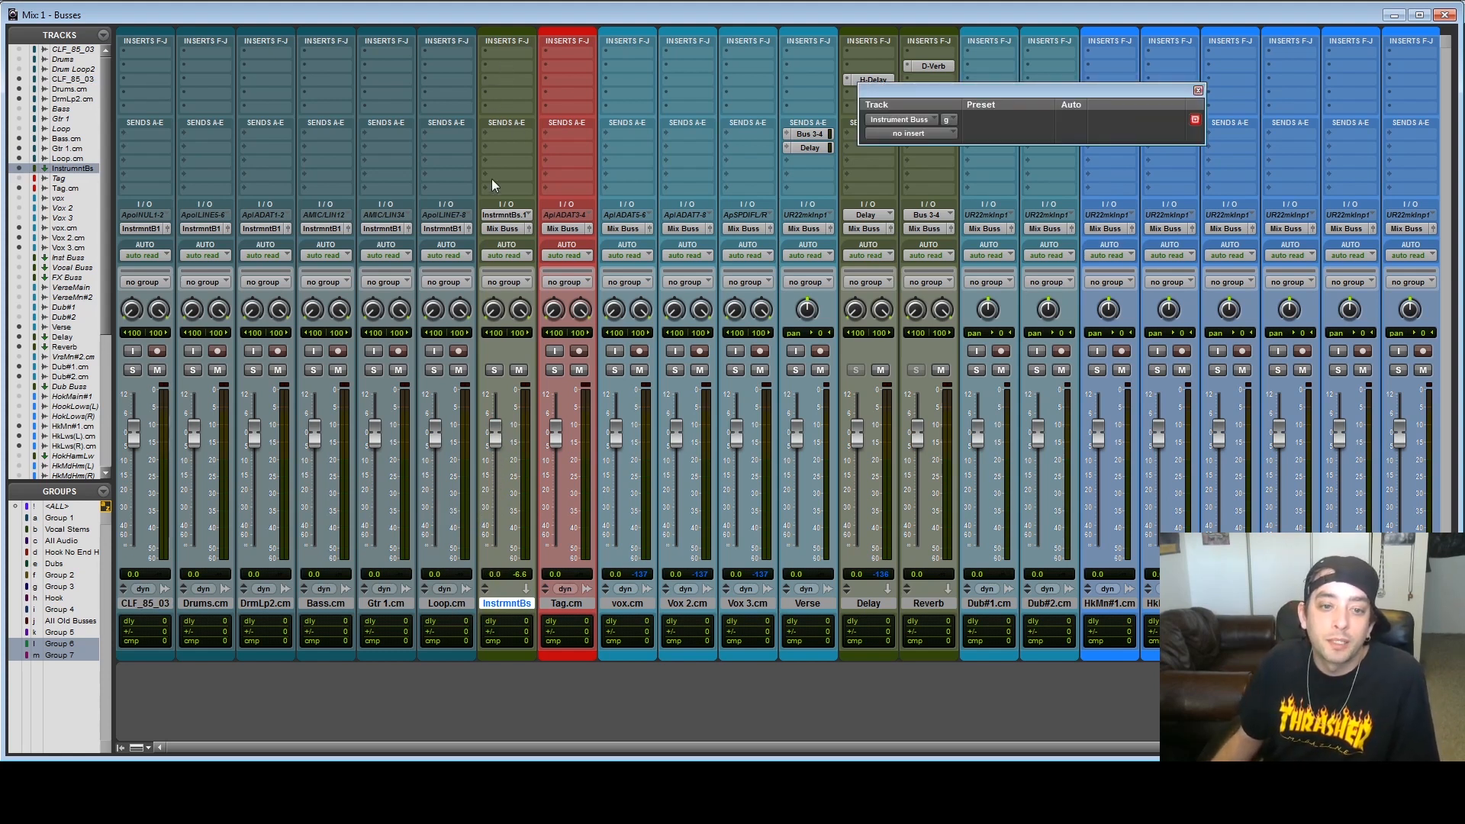
- Insert UAD SSL G Bus Compressor Legacy in the Instrument Buss track's second insert slot
{"action": "left_click", "coordinate": [507, 61]}
{"action": "mouse_move", "coordinate": [613, 102]}
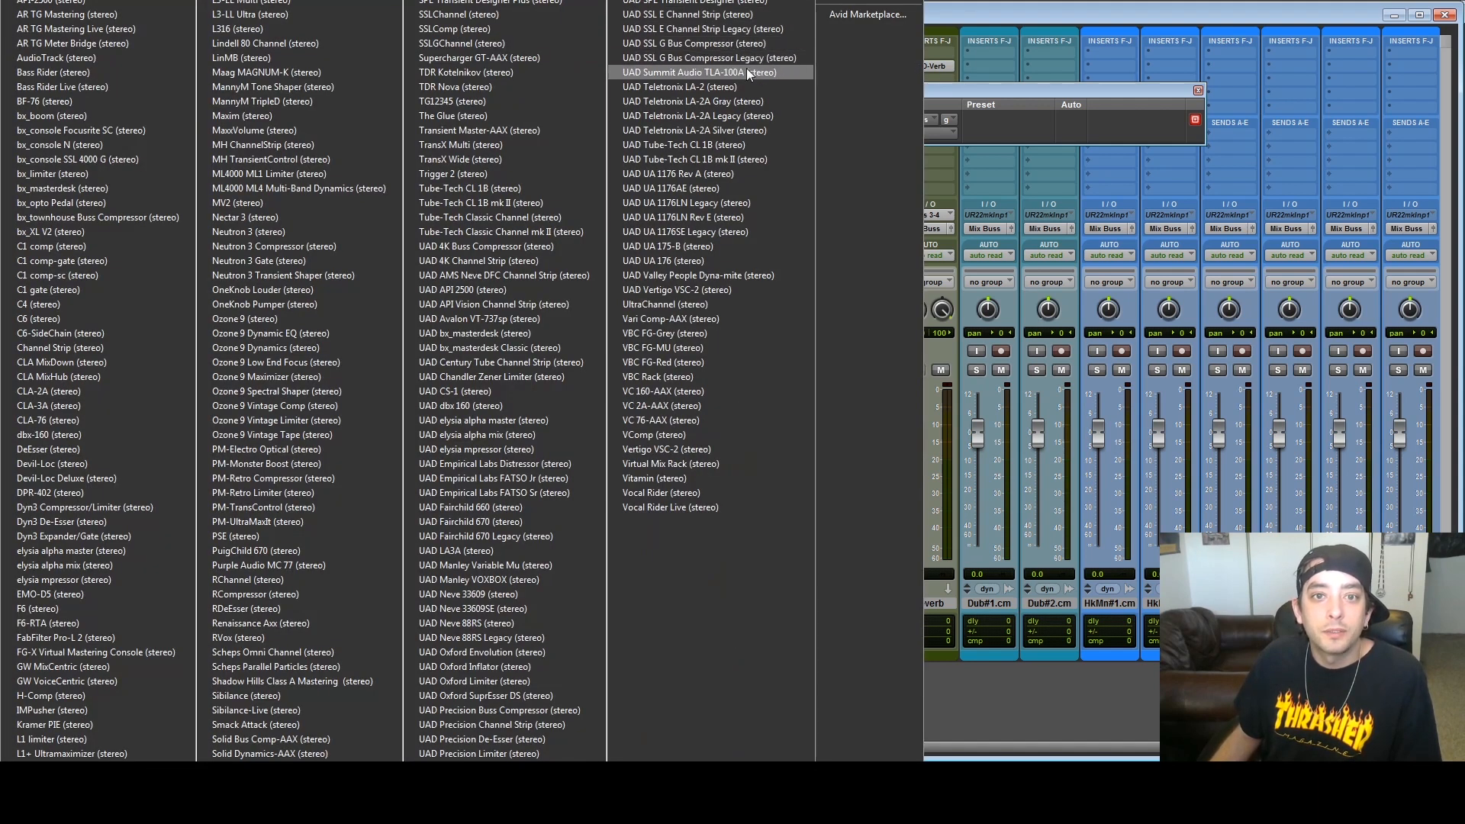
{"action": "left_click", "coordinate": [766, 55]}
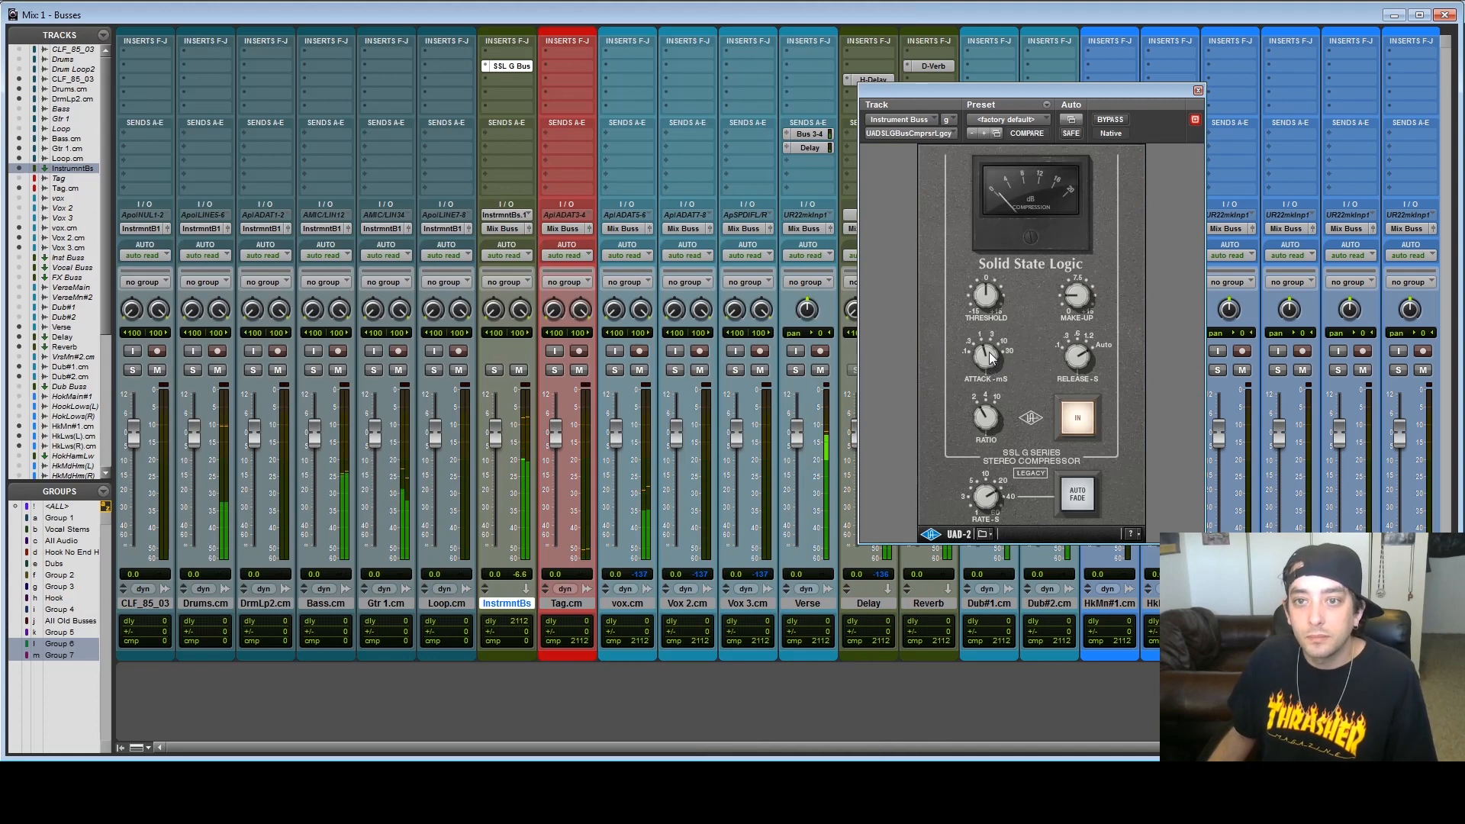
- Lengthen the bus compressor's attack, lower its threshold and compare the sound with the plug-in bypassed and active
{"action": "left_click", "coordinate": [995, 338]}
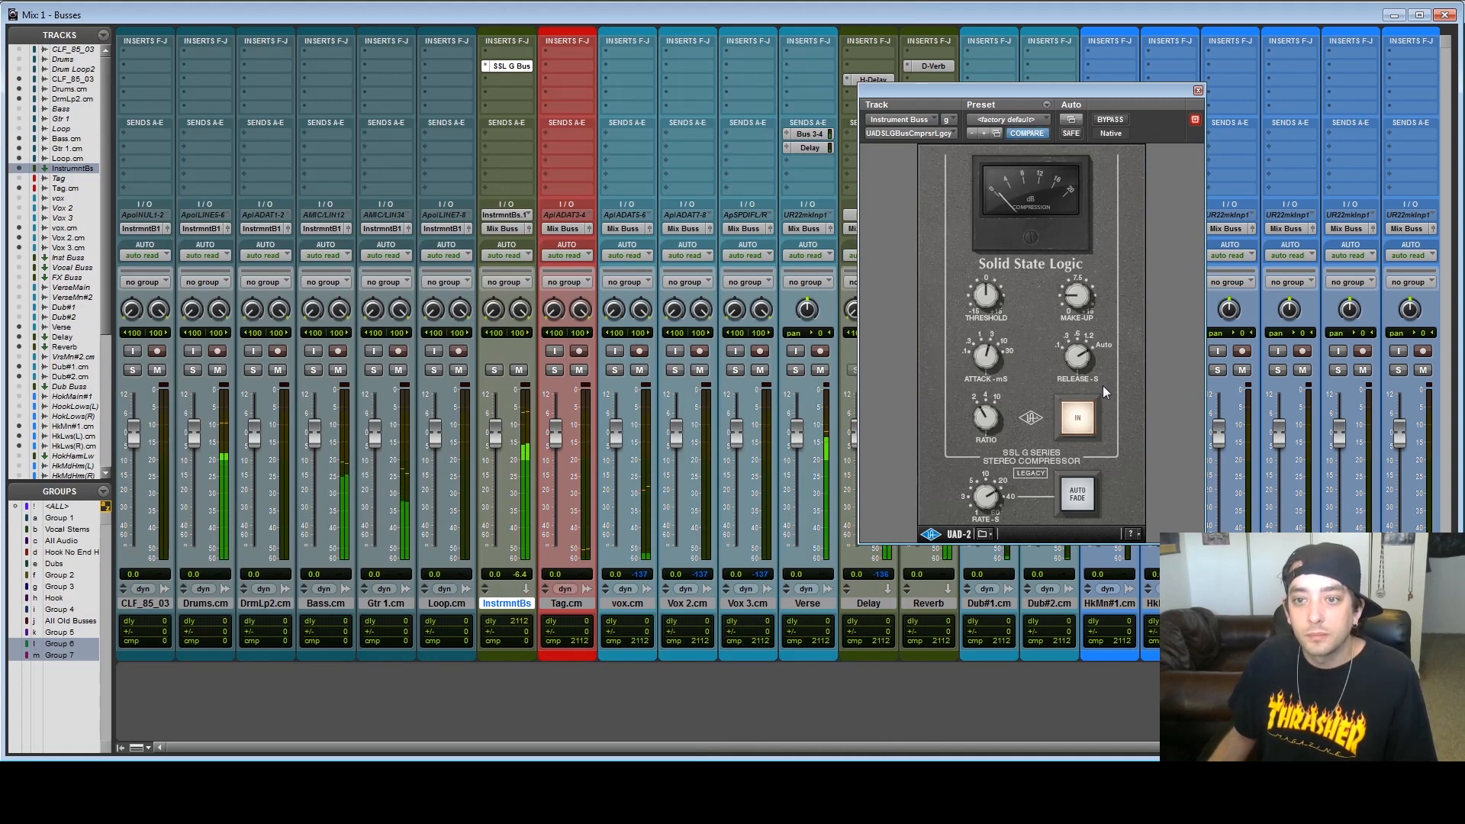
{"action": "left_click_drag", "start_coordinate": [995, 348], "coordinate": [999, 321]}
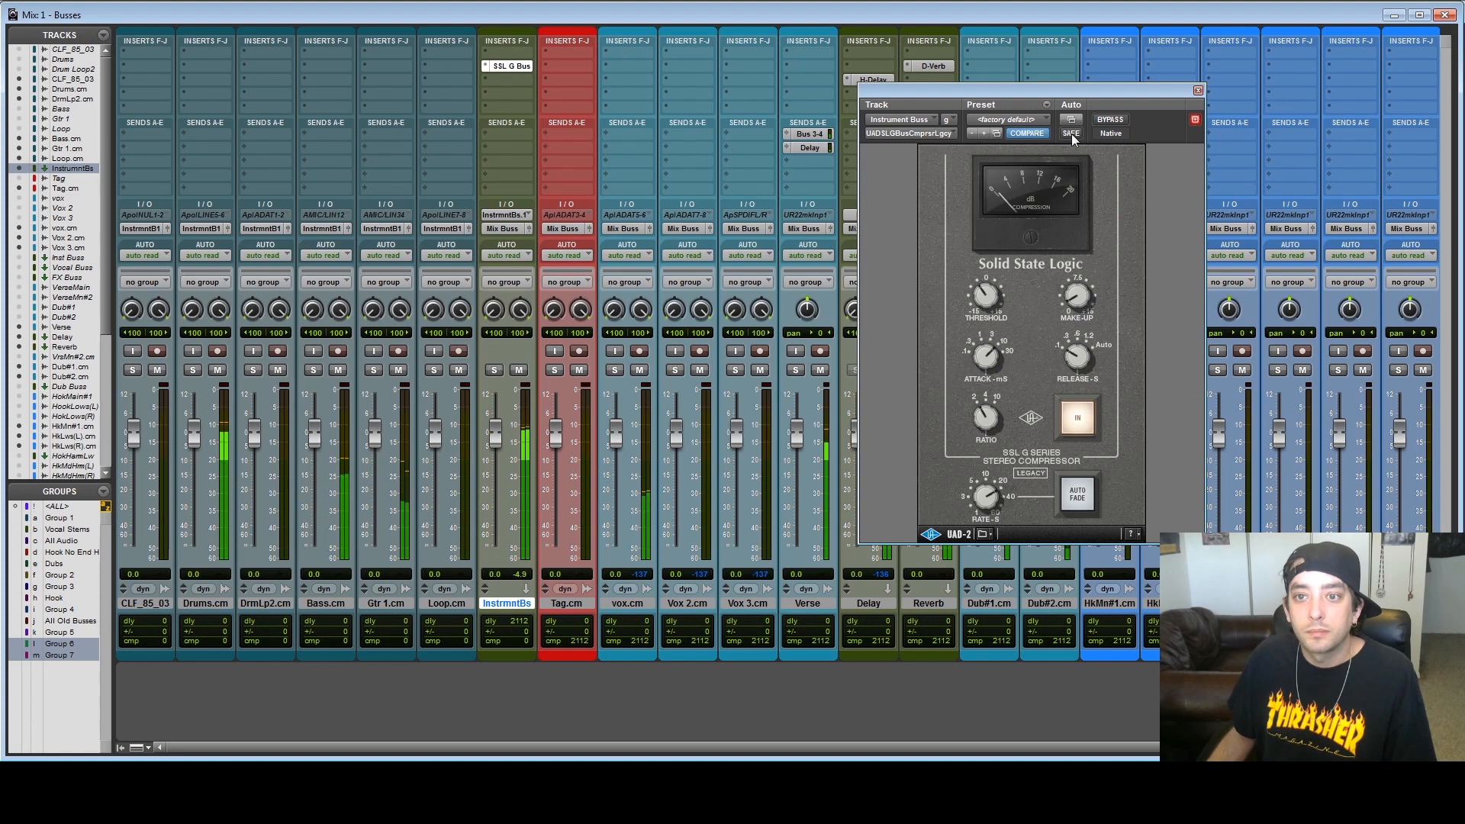
{"action": "left_click", "coordinate": [1111, 120]}
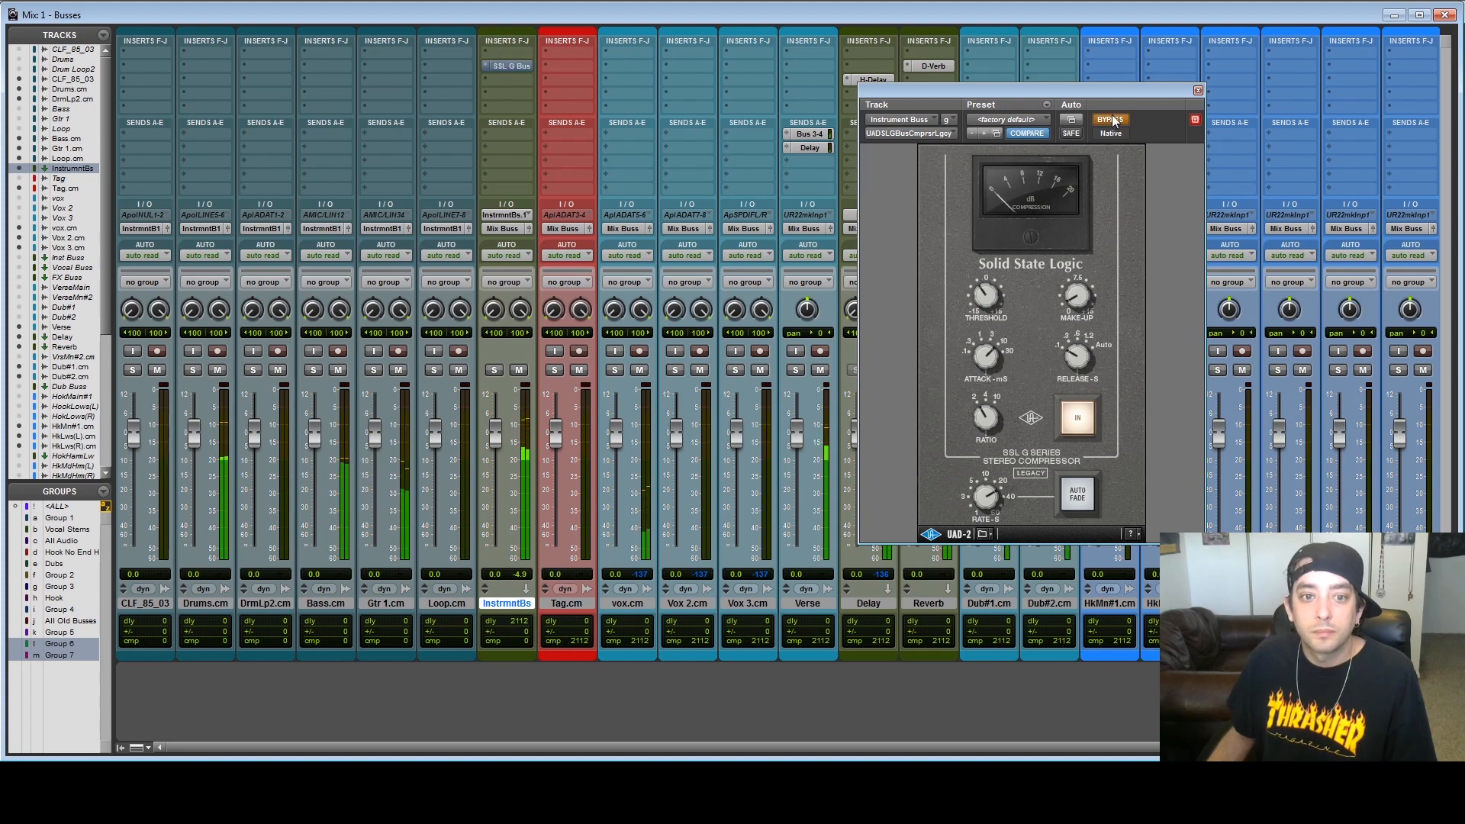
{"action": "left_click", "coordinate": [1111, 120]}
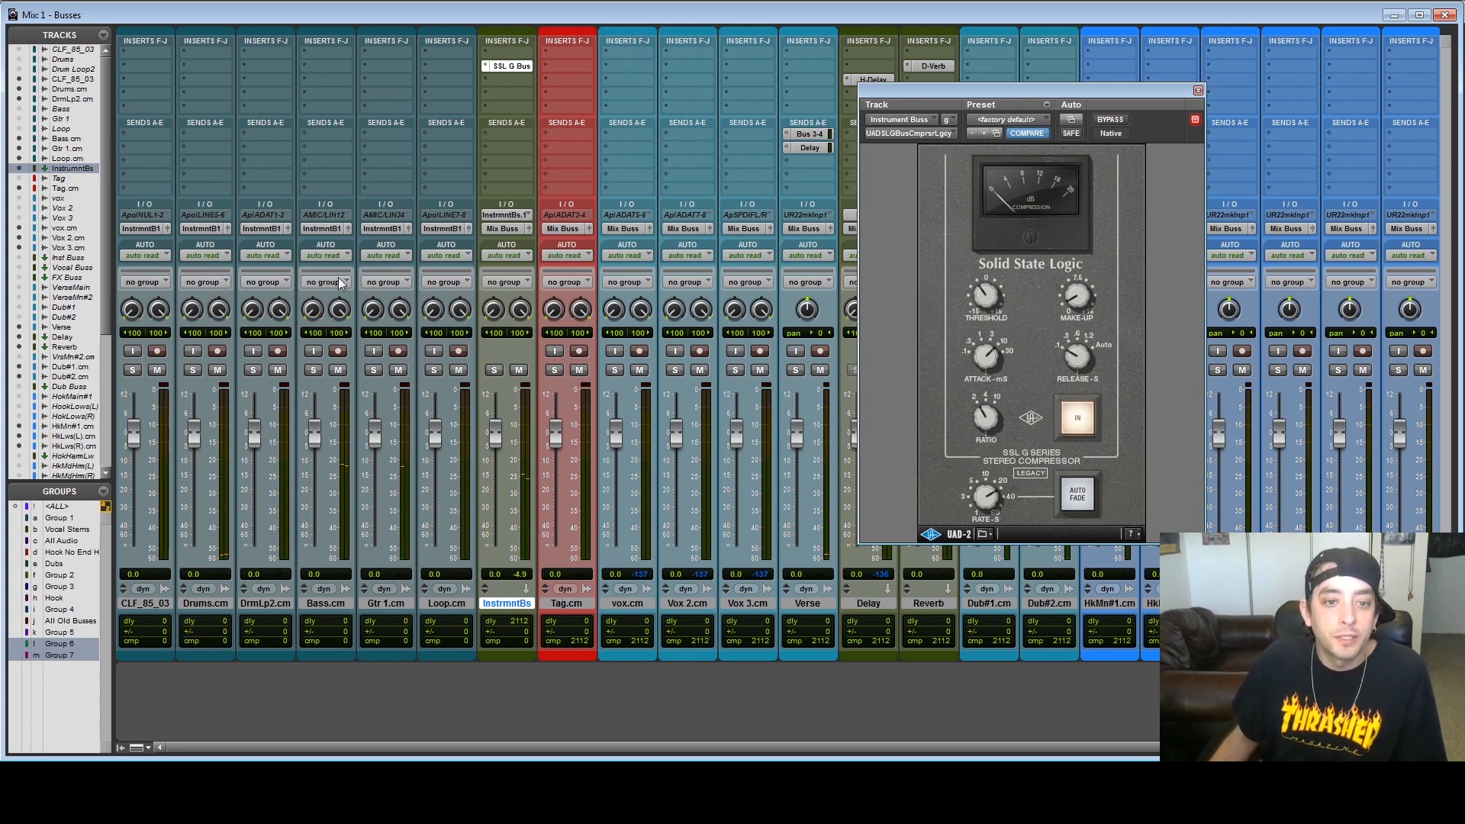
- Insert EQ3 7-Band in the Instrument Buss track's third insert slot
{"action": "left_click", "coordinate": [447, 603]}
{"action": "left_click", "coordinate": [502, 81]}
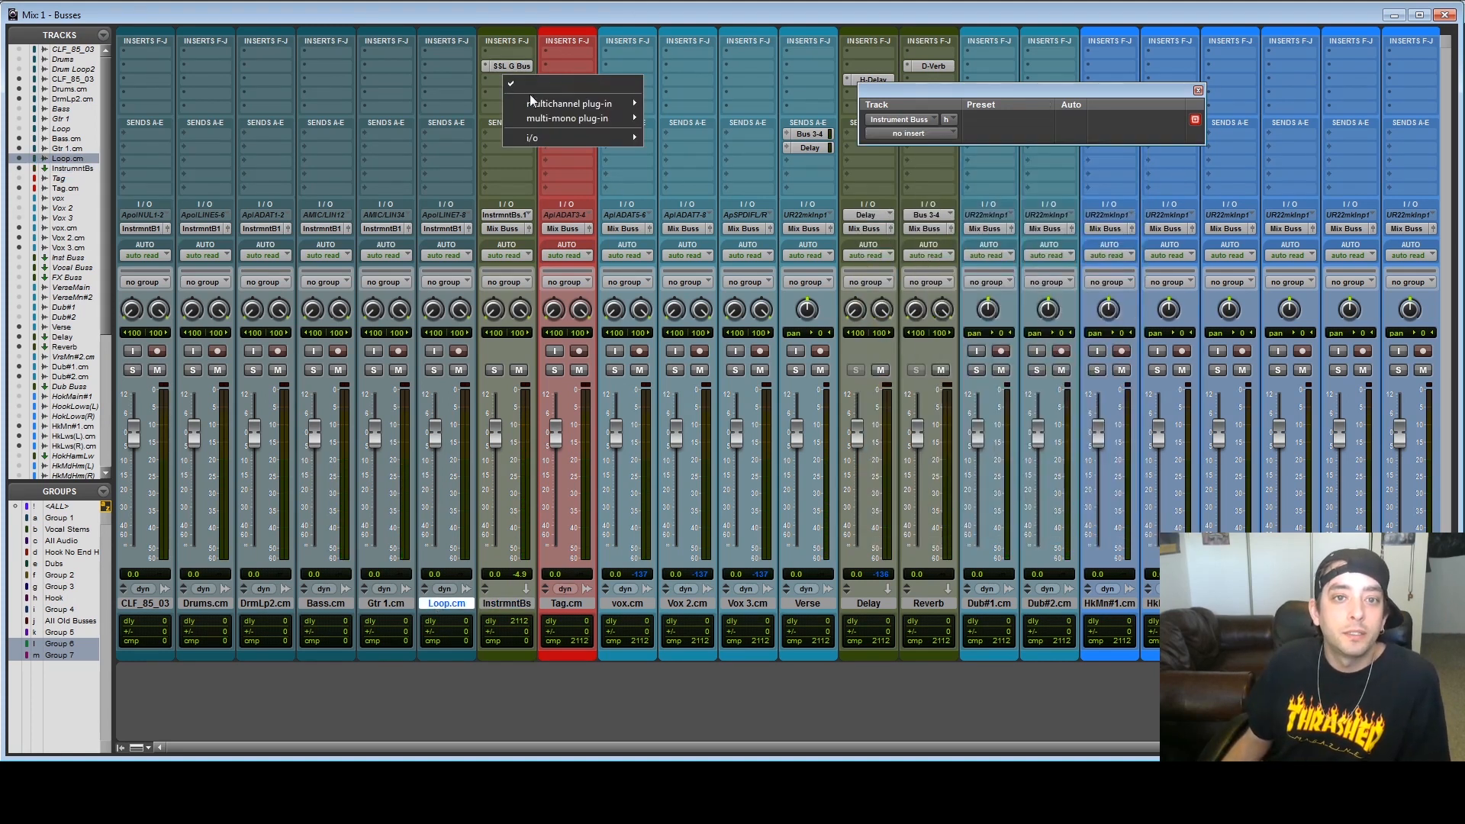
{"action": "mouse_move", "coordinate": [548, 103]}
{"action": "left_click", "coordinate": [125, 401]}
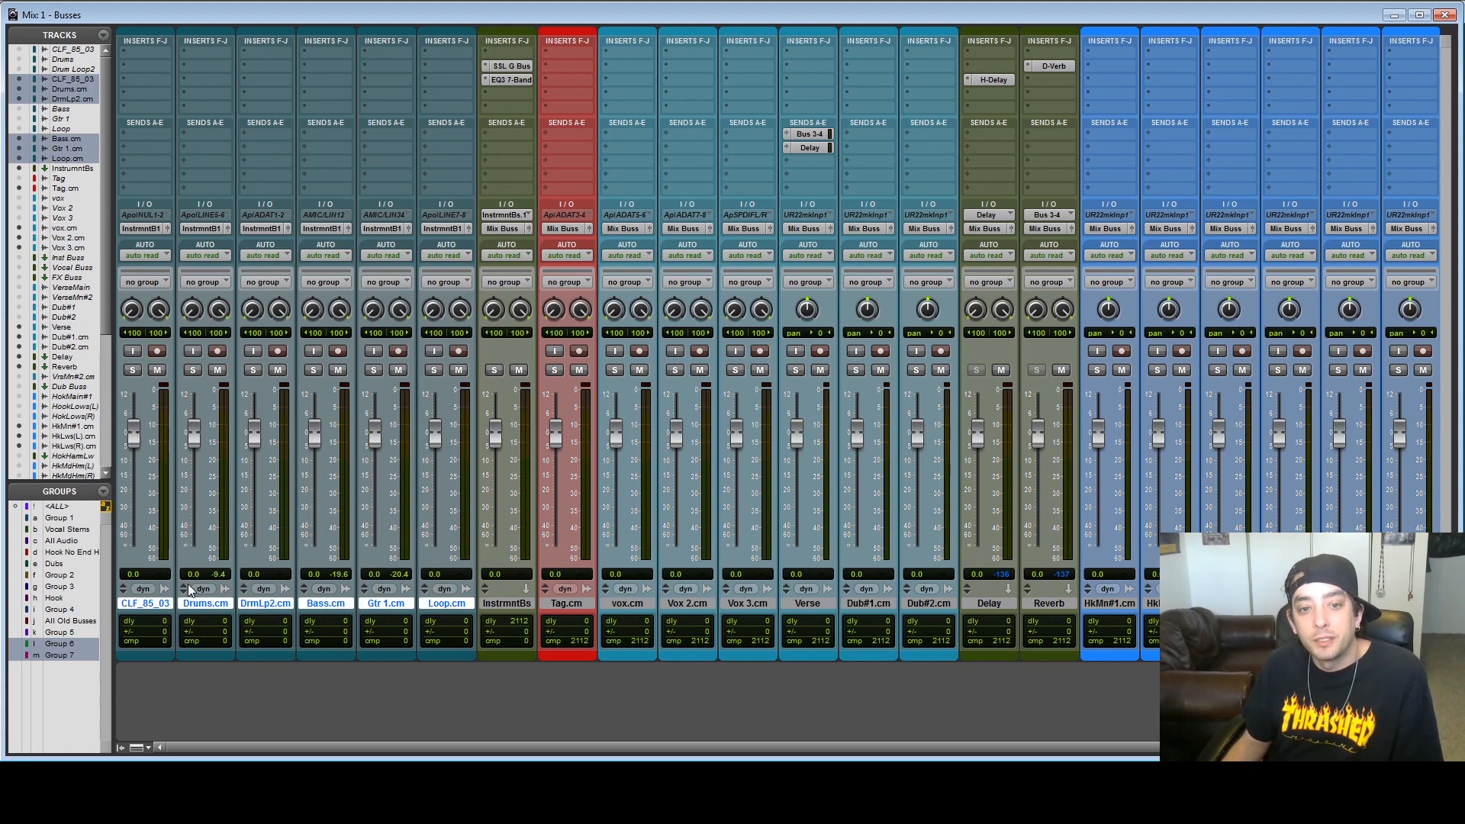
- Route the vox.cm through Dub#2.cm tracks to a new stereo aux named Verse Buss and the hook vocal tracks to a new one named Hook Buss
{"action": "left_click", "coordinate": [626, 603]}
{"action": "left_click", "coordinate": [939, 604], "text": "shift"}
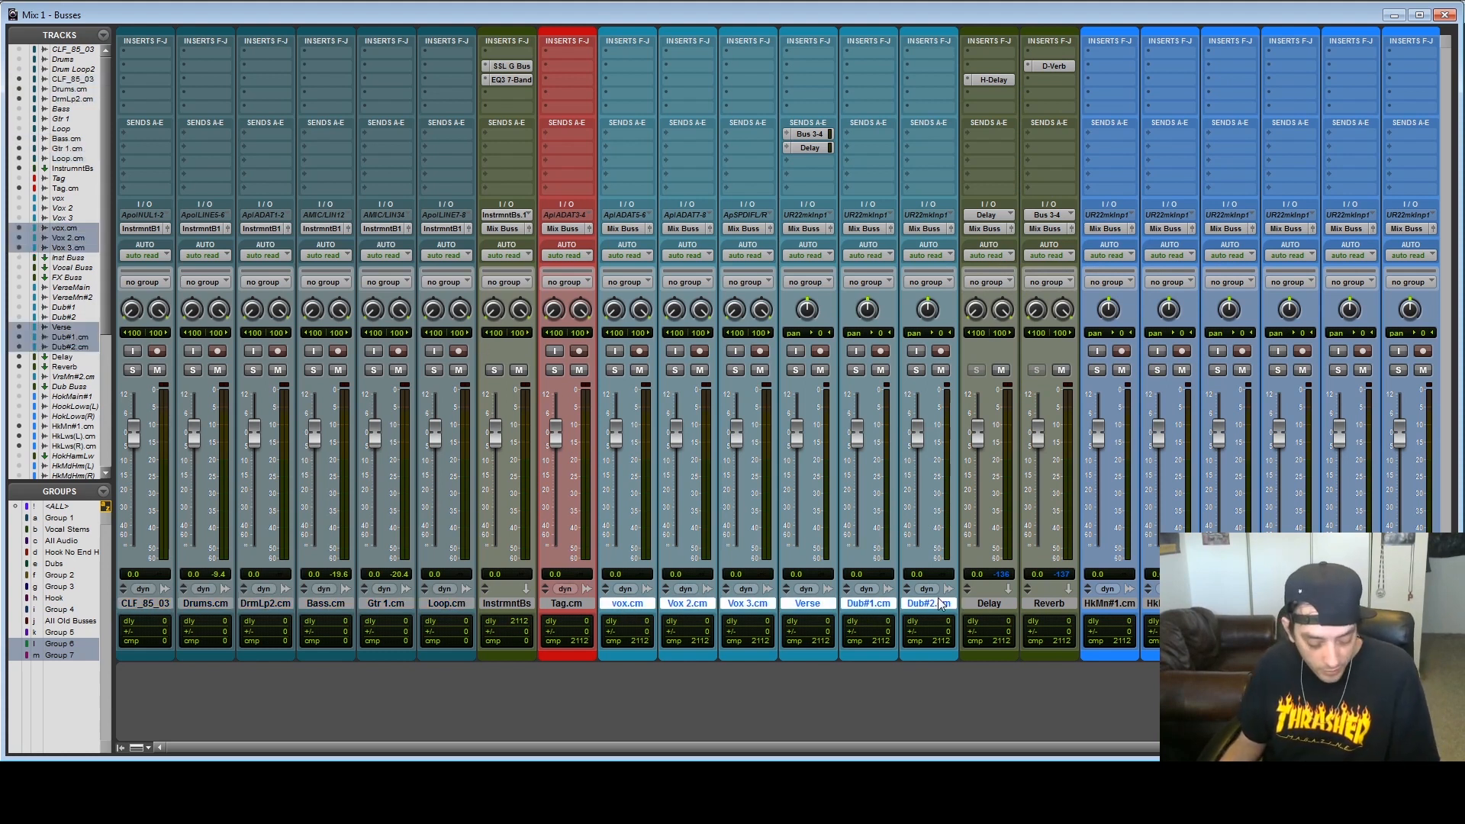
{"action": "left_click", "coordinate": [920, 229]}
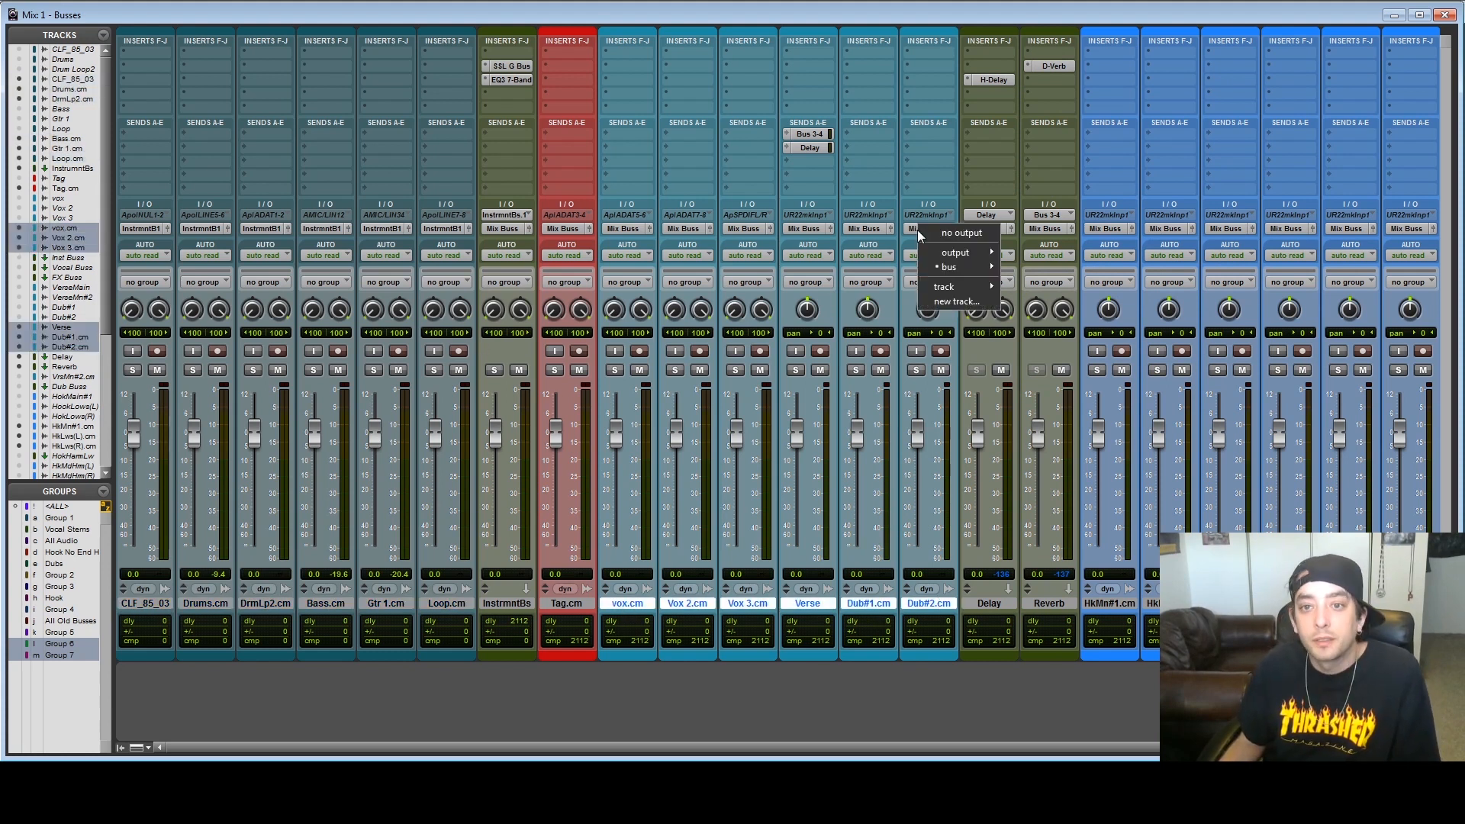
{"action": "left_click", "coordinate": [956, 302]}
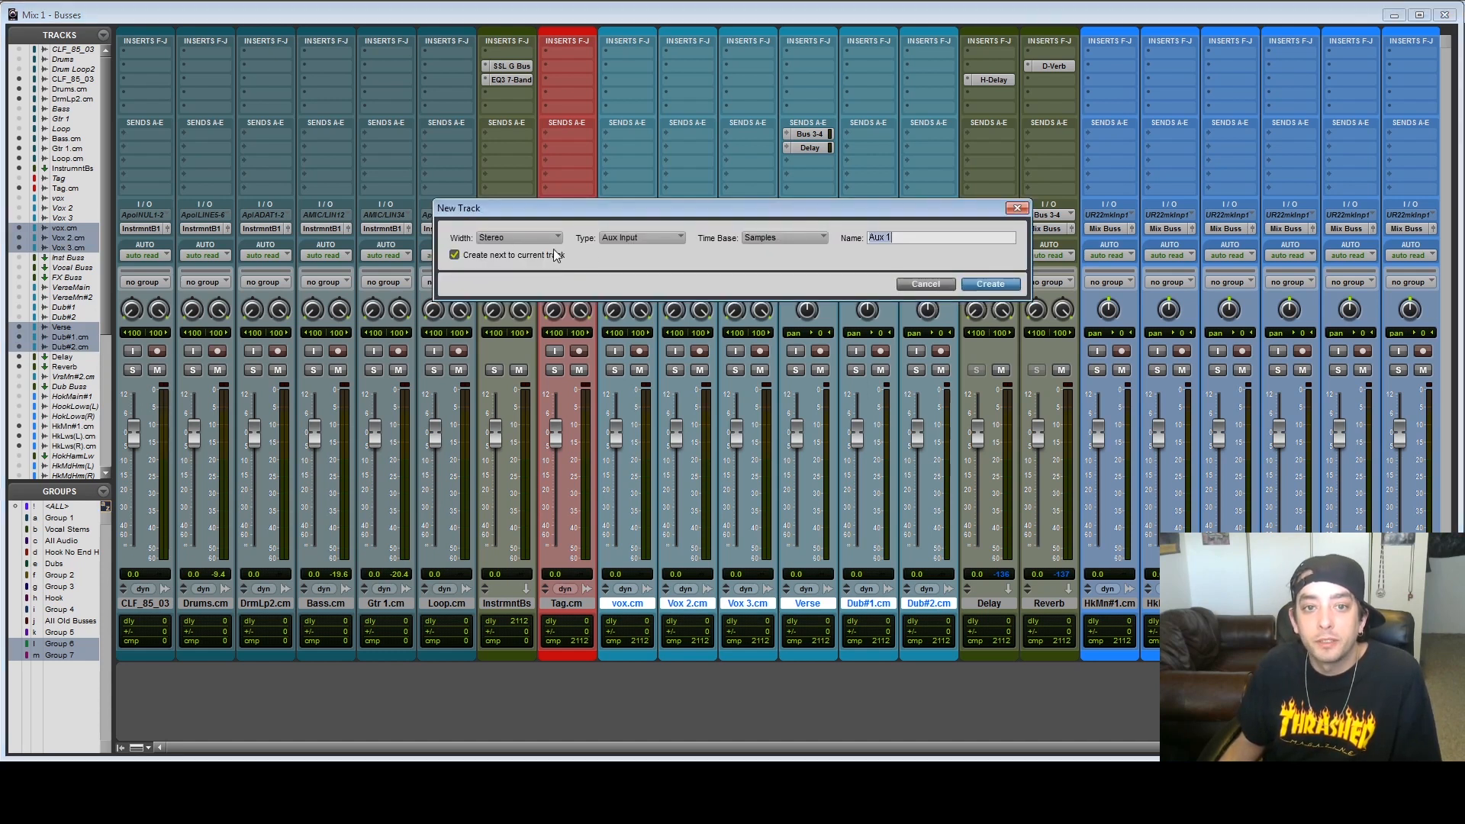
{"action": "type", "text": "Verse Buss"}
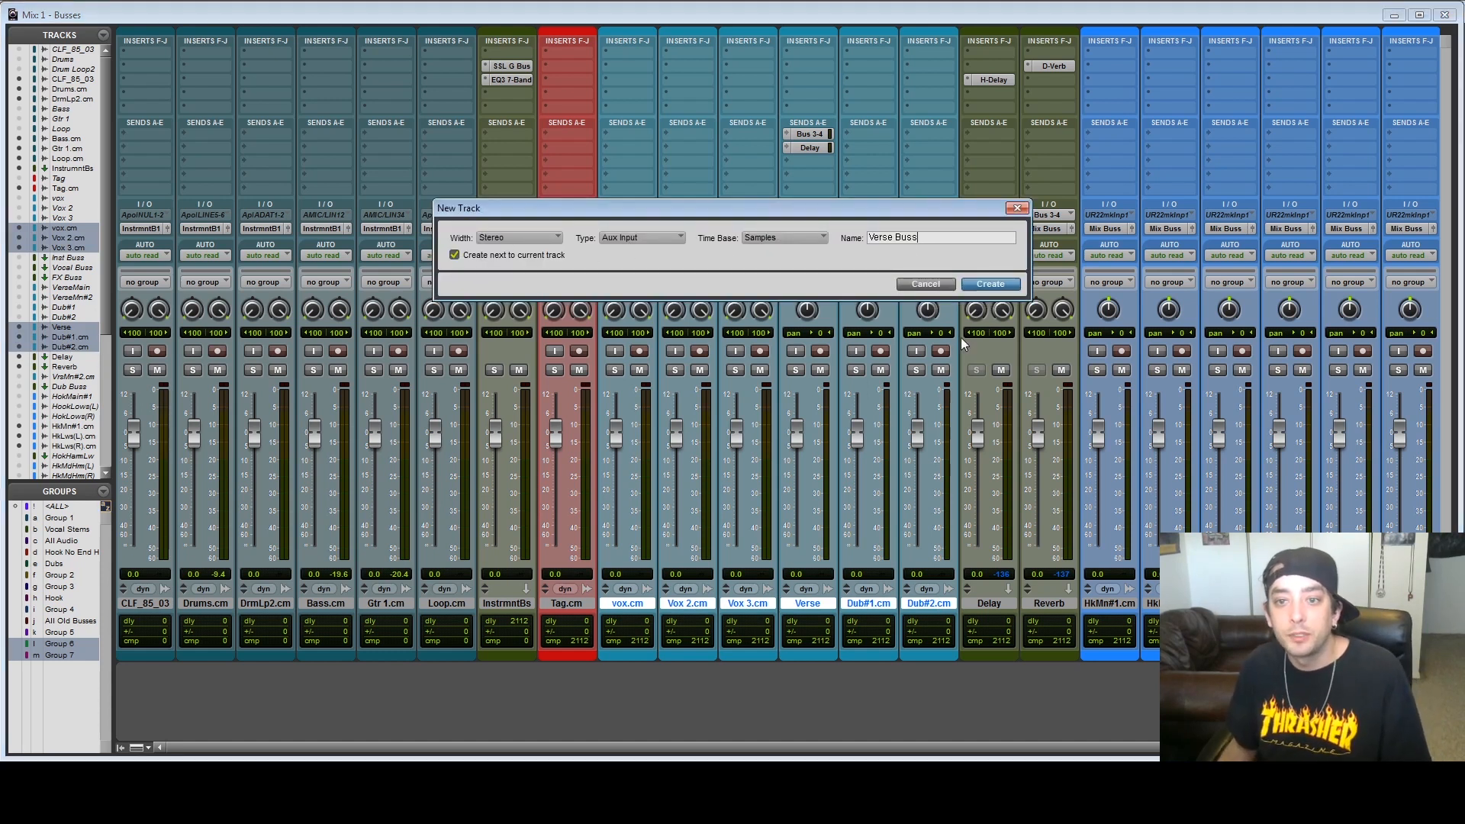
{"action": "left_click", "coordinate": [989, 282]}
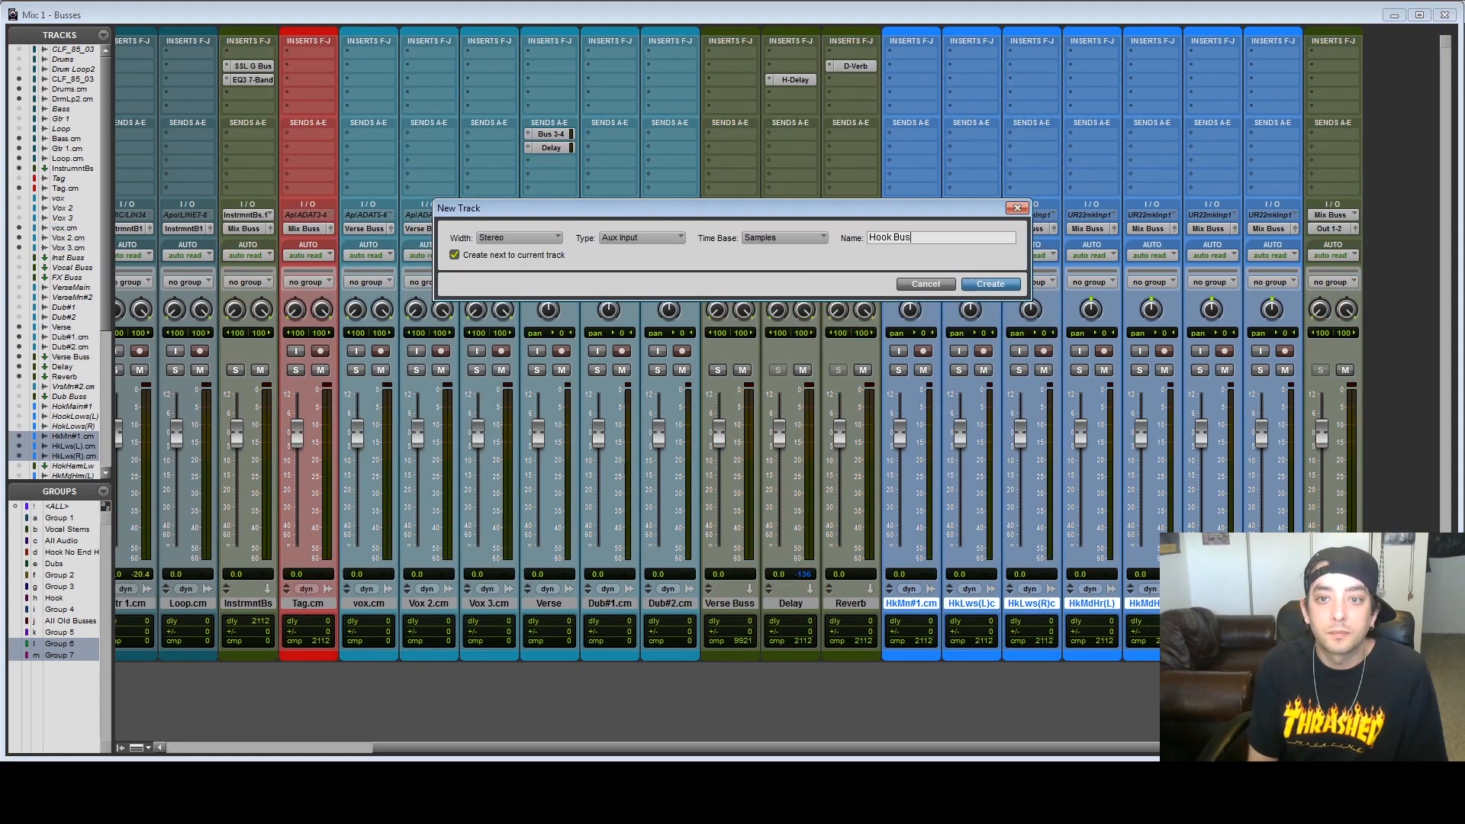
{"action": "key", "text": "Return"}
- Move the Instrument Buss and Verse Buss tracks beside the Hook Buss track, after the hook vocals
{"action": "left_click", "coordinate": [237, 605]}
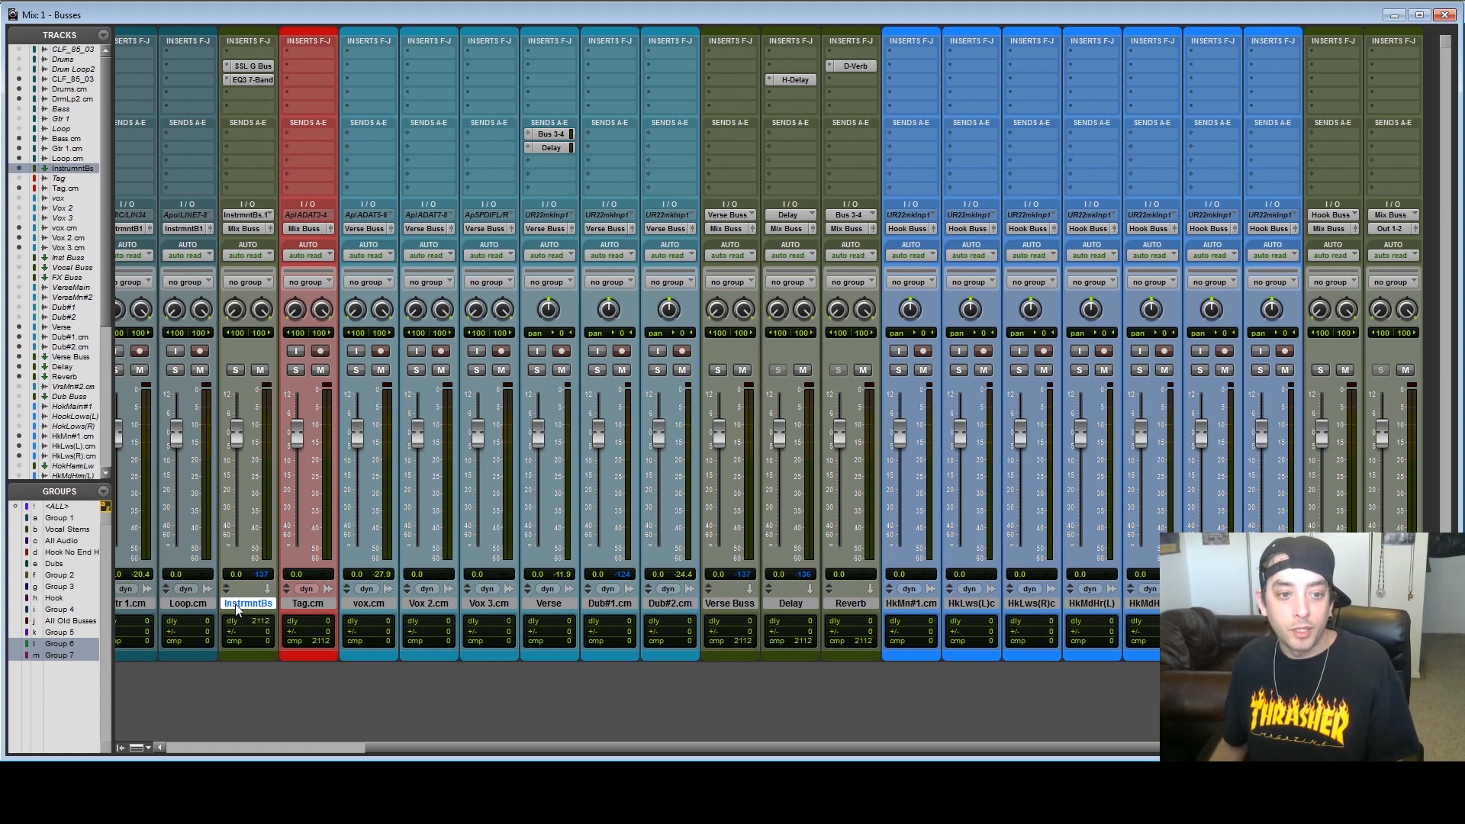
{"action": "left_click_drag", "start_coordinate": [679, 603], "coordinate": [683, 605]}
{"action": "left_click", "coordinate": [713, 603], "text": "shift"}
{"action": "left_click_drag", "start_coordinate": [1048, 606], "coordinate": [1191, 605]}
{"action": "left_click", "coordinate": [1159, 604]}
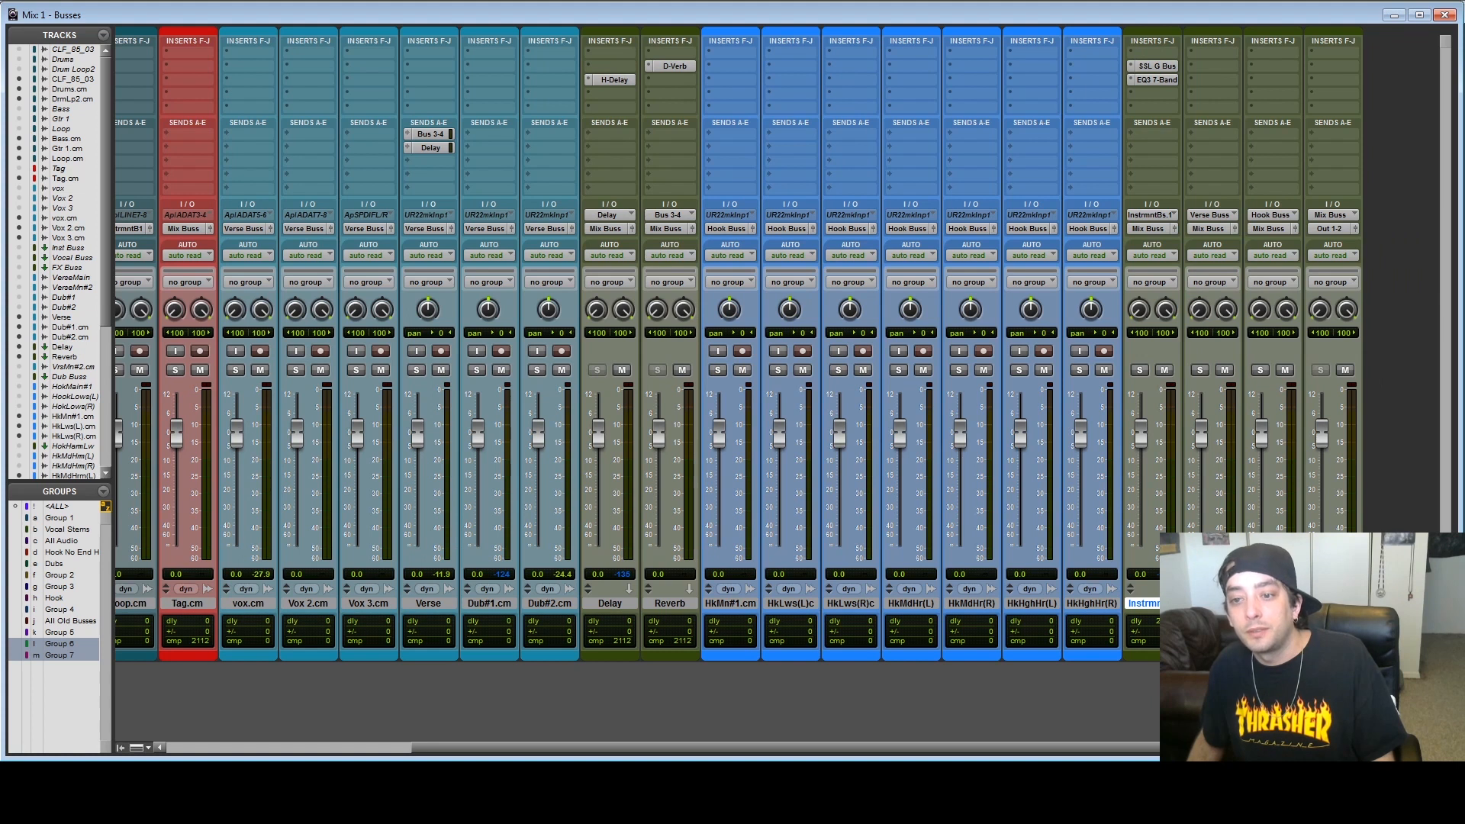
{"action": "left_click", "coordinate": [1212, 603]}
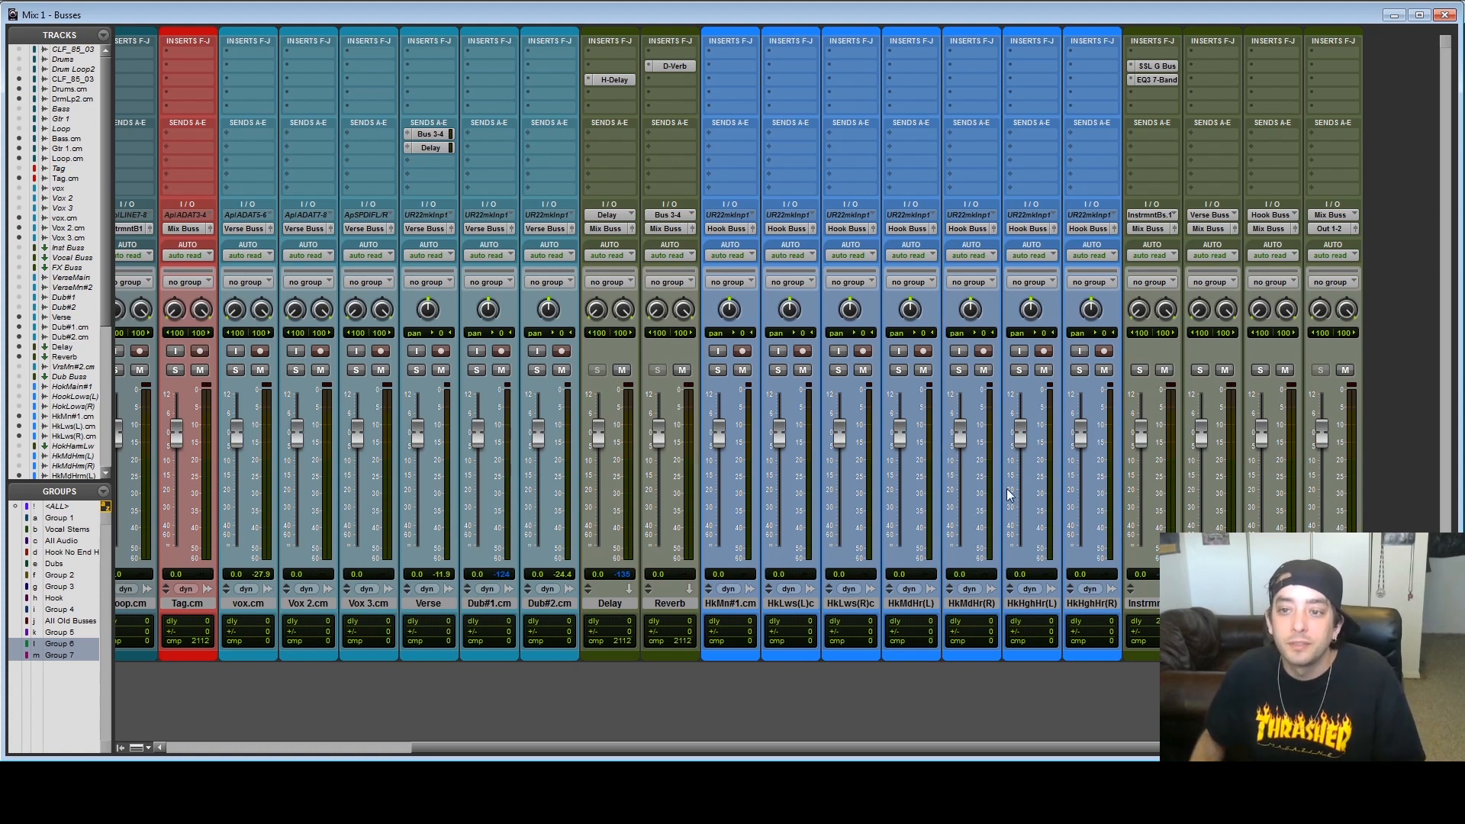
- Balance the Verse Buss and Instrument Buss volumes during playback, setting the Instrument Buss to about +0.4 dB
{"action": "left_click_drag", "start_coordinate": [1203, 436], "coordinate": [1210, 453]}
{"action": "left_click_drag", "start_coordinate": [1213, 441], "coordinate": [1212, 432]}
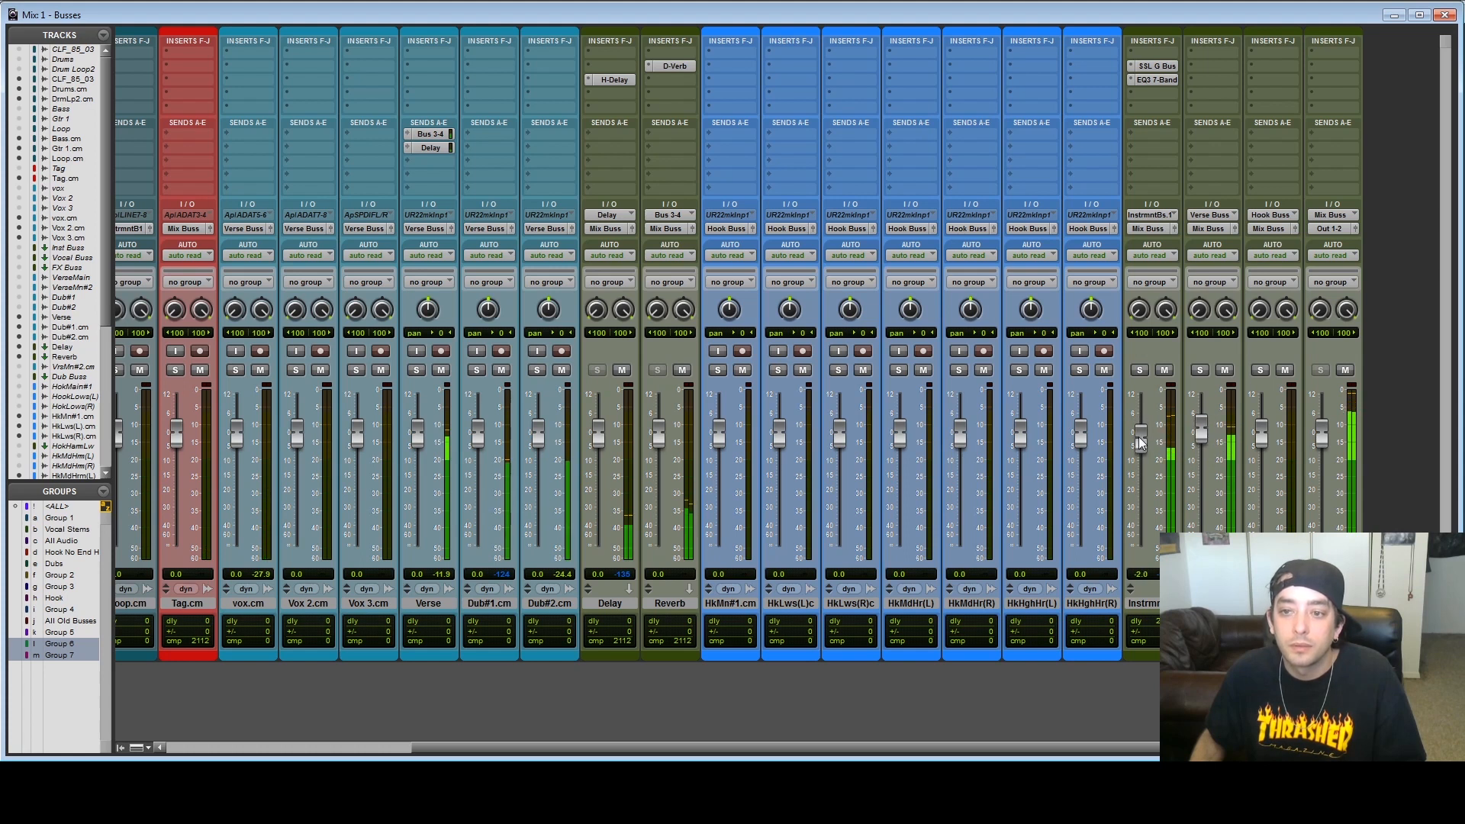
{"action": "left_click", "coordinate": [1143, 604]}
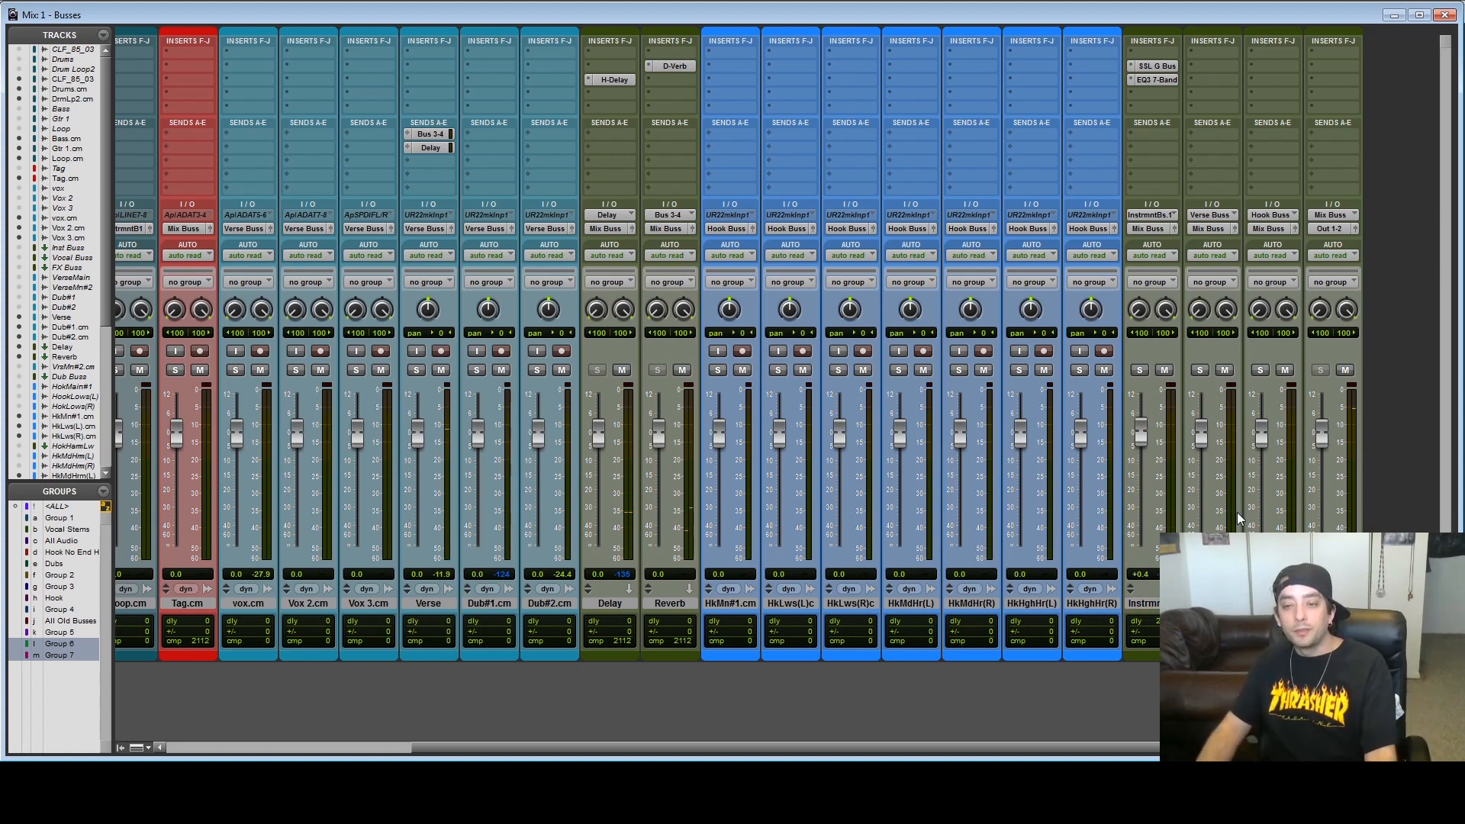
- Audition the mix with the Instrument Buss and Verse Buss tracks muted and then unmuted
{"action": "key", "text": "space"}
{"action": "left_click", "coordinate": [1163, 370]}
{"action": "left_click", "coordinate": [1219, 371]}
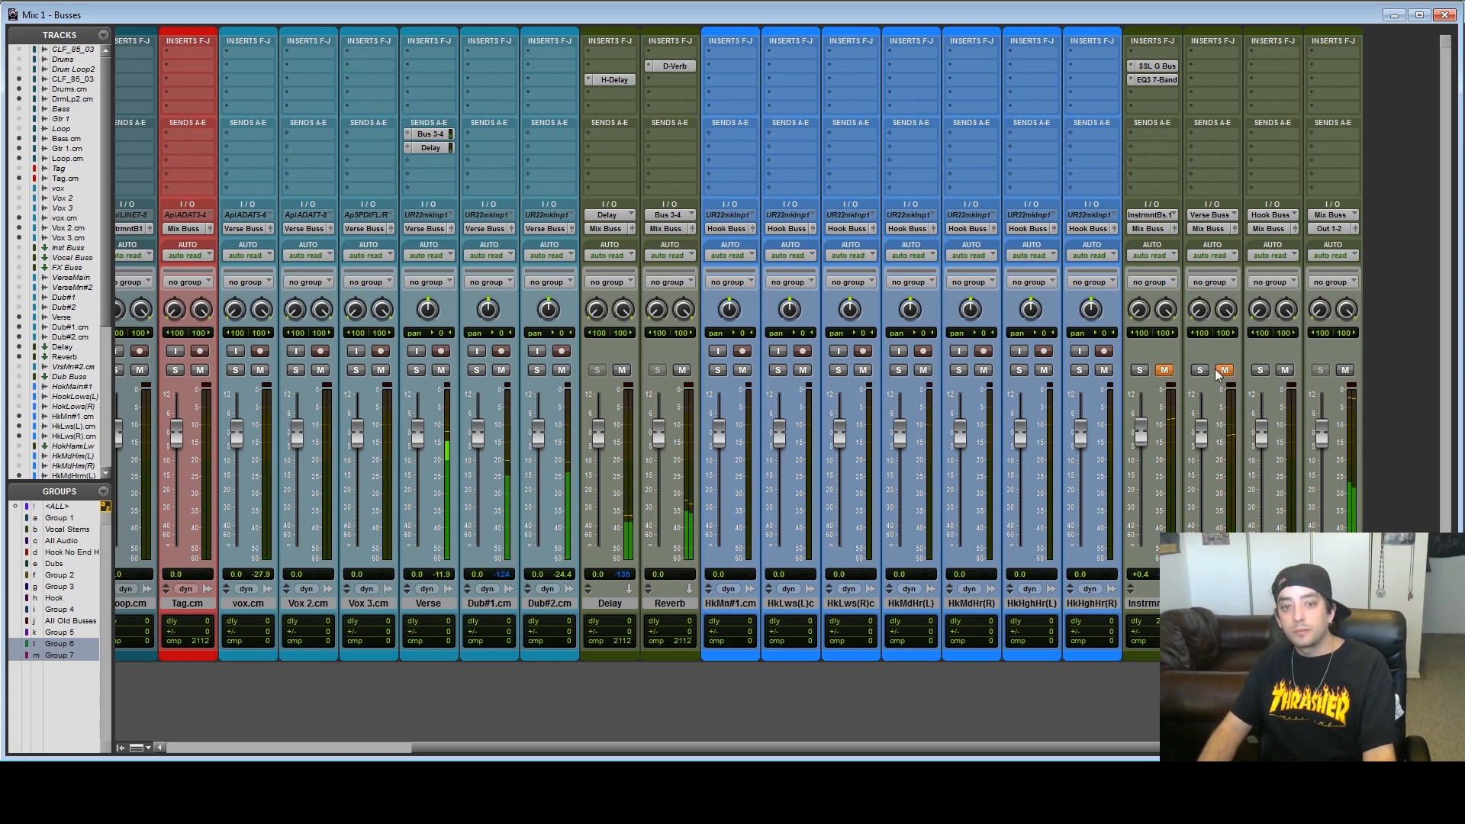
{"action": "left_click", "coordinate": [1217, 371]}
{"action": "left_click", "coordinate": [1164, 369]}
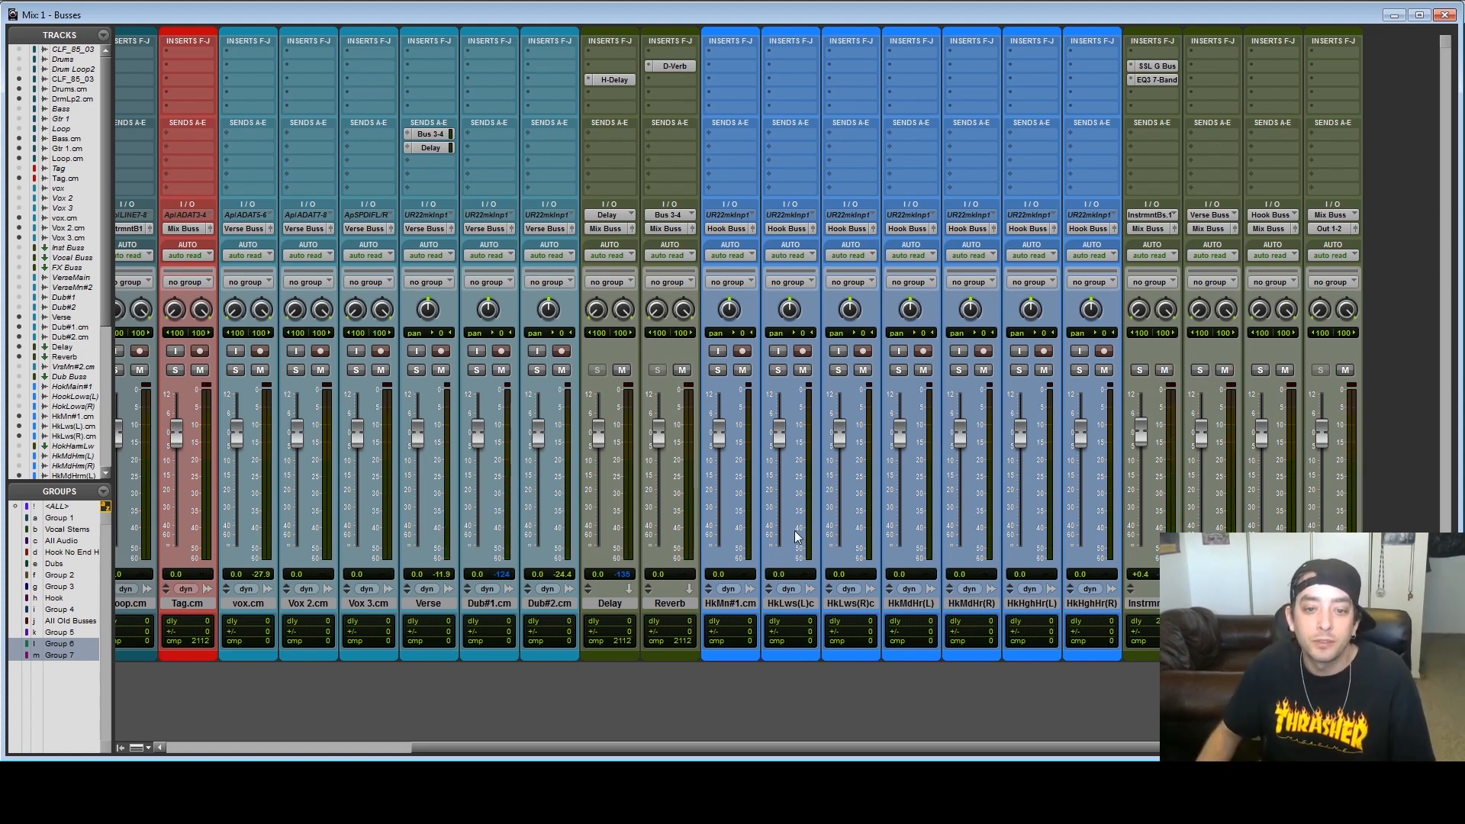
- Route the Delay and Reverb tracks to a new stereo aux input named Effects Buss
{"action": "left_click", "coordinate": [610, 604]}
{"action": "left_click", "coordinate": [665, 603], "text": "shift"}
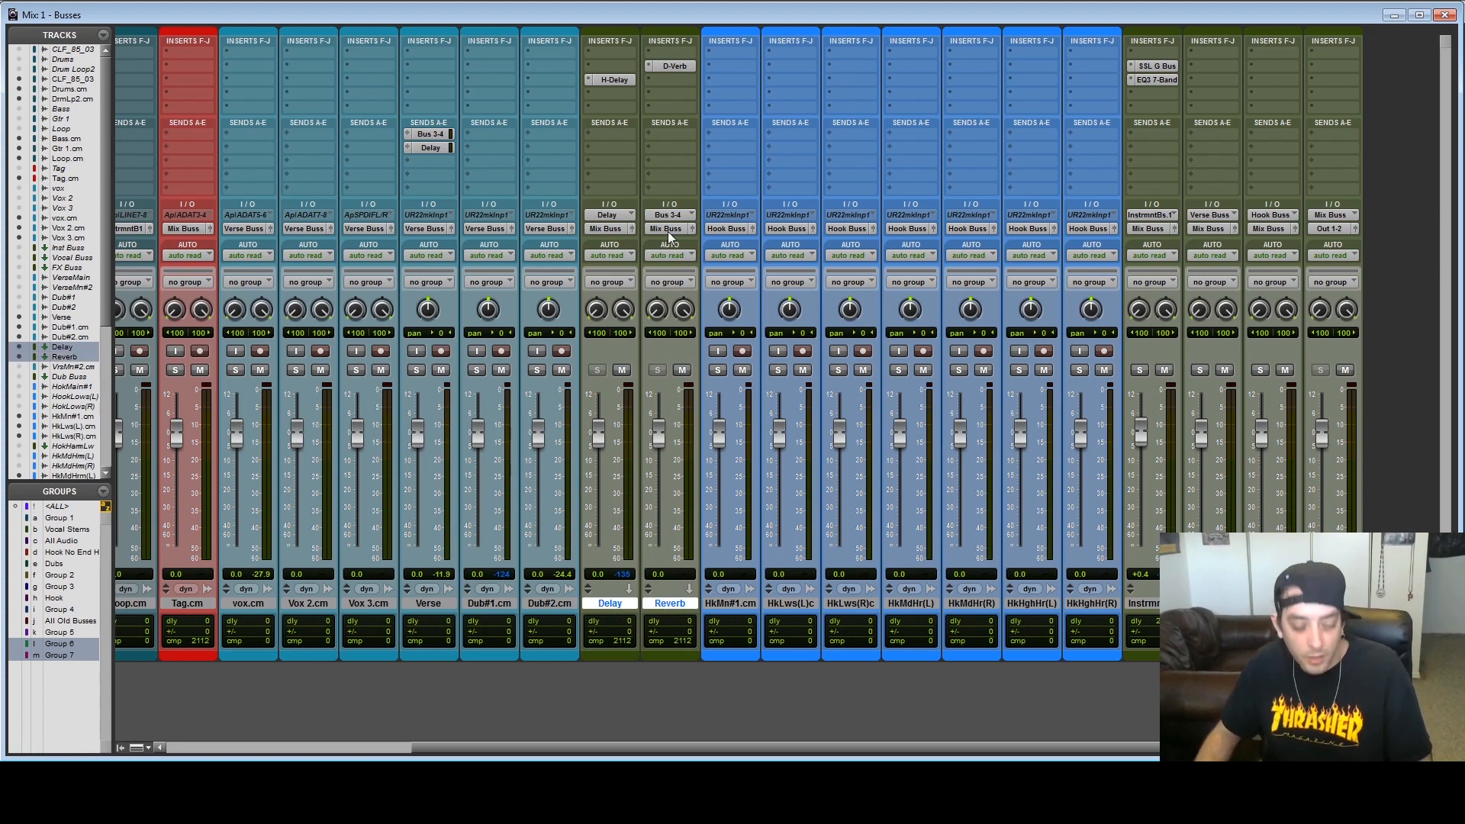
{"action": "left_click", "coordinate": [667, 231]}
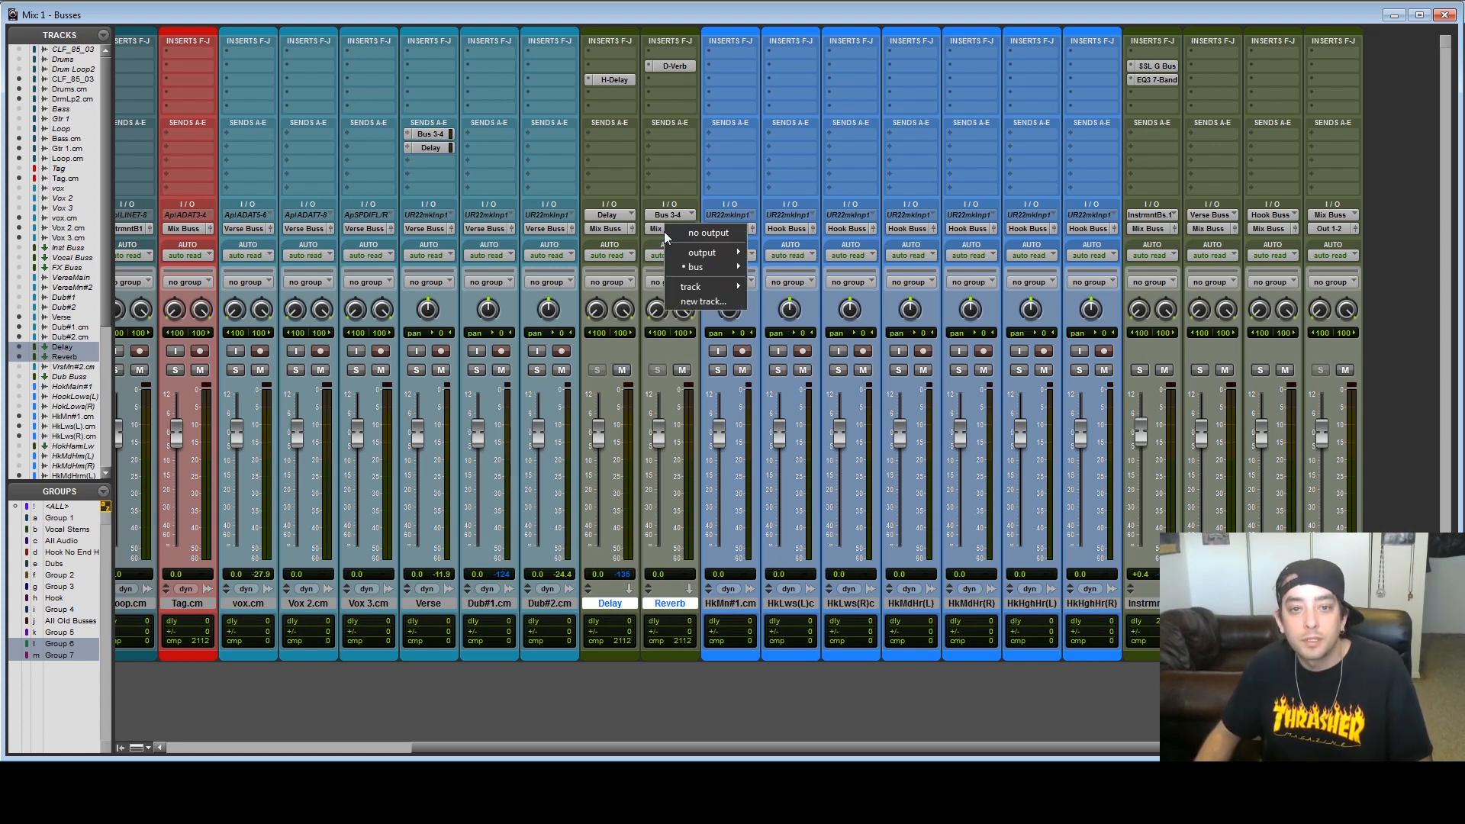
{"action": "left_click", "coordinate": [720, 287]}
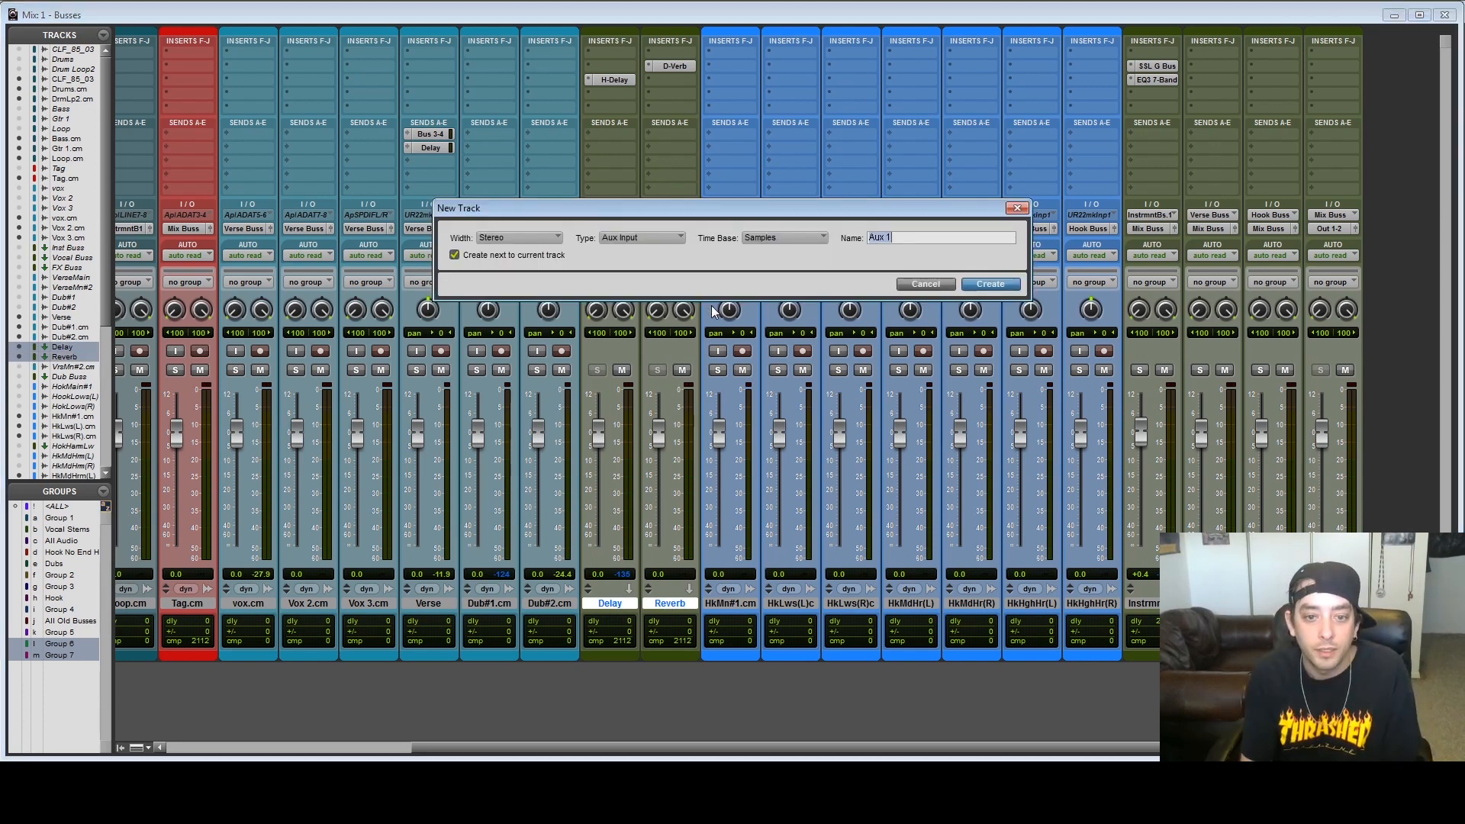
{"action": "type", "text": "Effects Buss"}
{"action": "key", "text": "Return"}
- Move the Effects Buss track between the Hook Buss and Mix Buss tracks and route its output to Mix Buss
{"action": "left_click_drag", "start_coordinate": [731, 603], "coordinate": [1350, 604]}
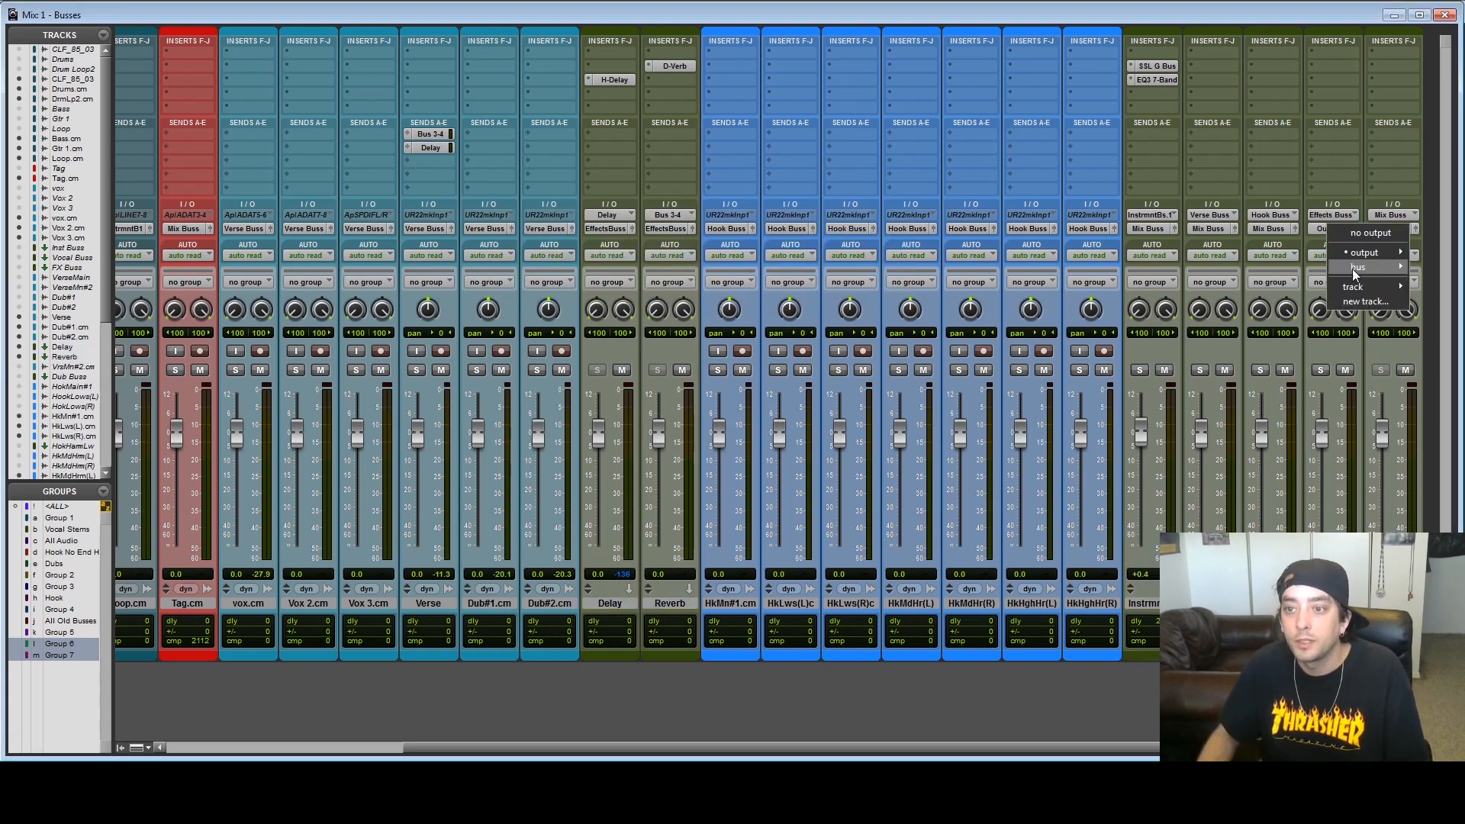
{"action": "left_click", "coordinate": [1330, 229]}
{"action": "mouse_move", "coordinate": [1331, 270]}
{"action": "left_click", "coordinate": [1122, 1]}
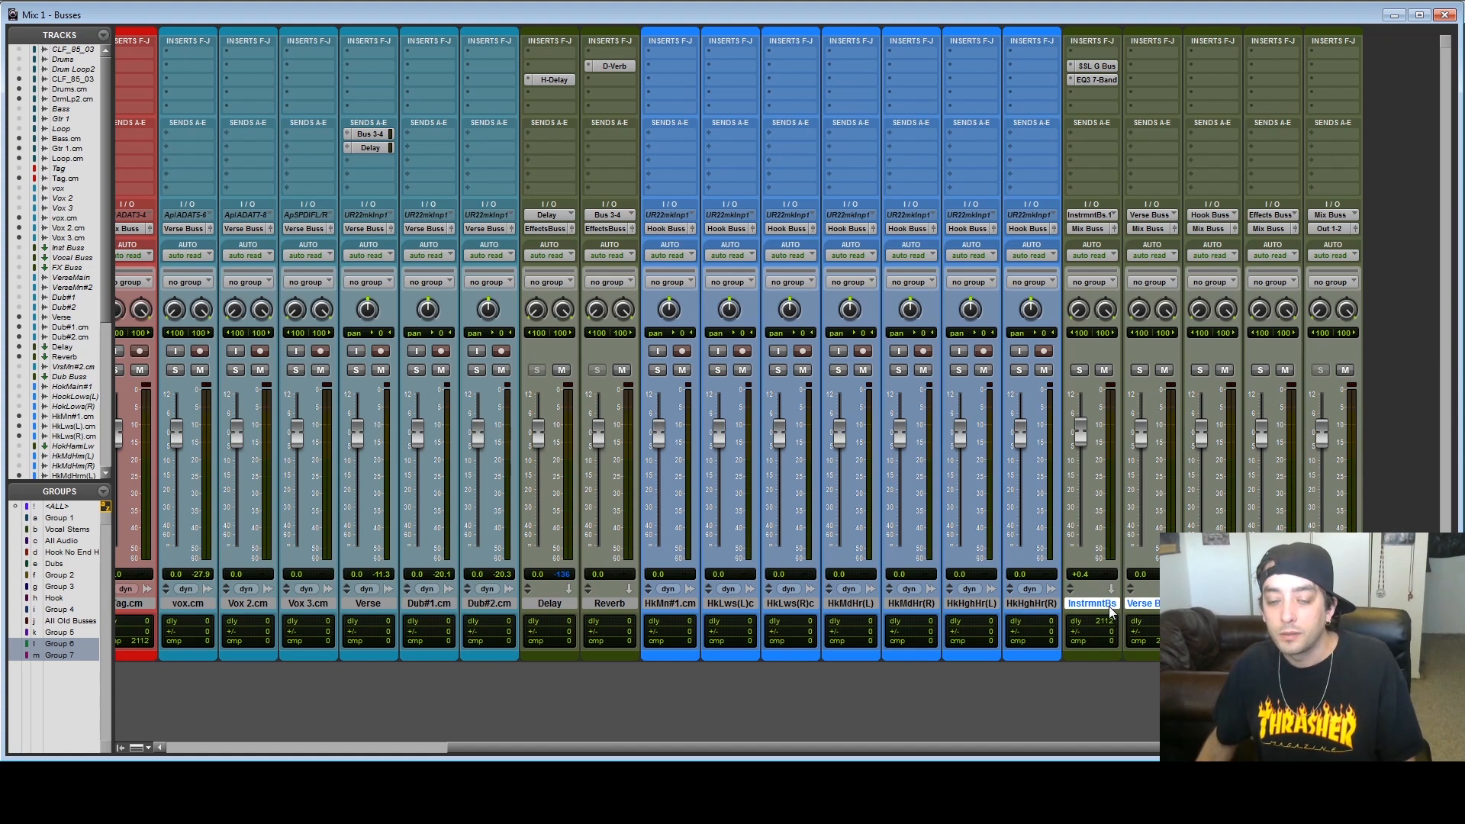
- Audition the Effects Buss by muting the other busses during playback, toggling its own mute, and unmuting them all
{"action": "key", "text": "space"}
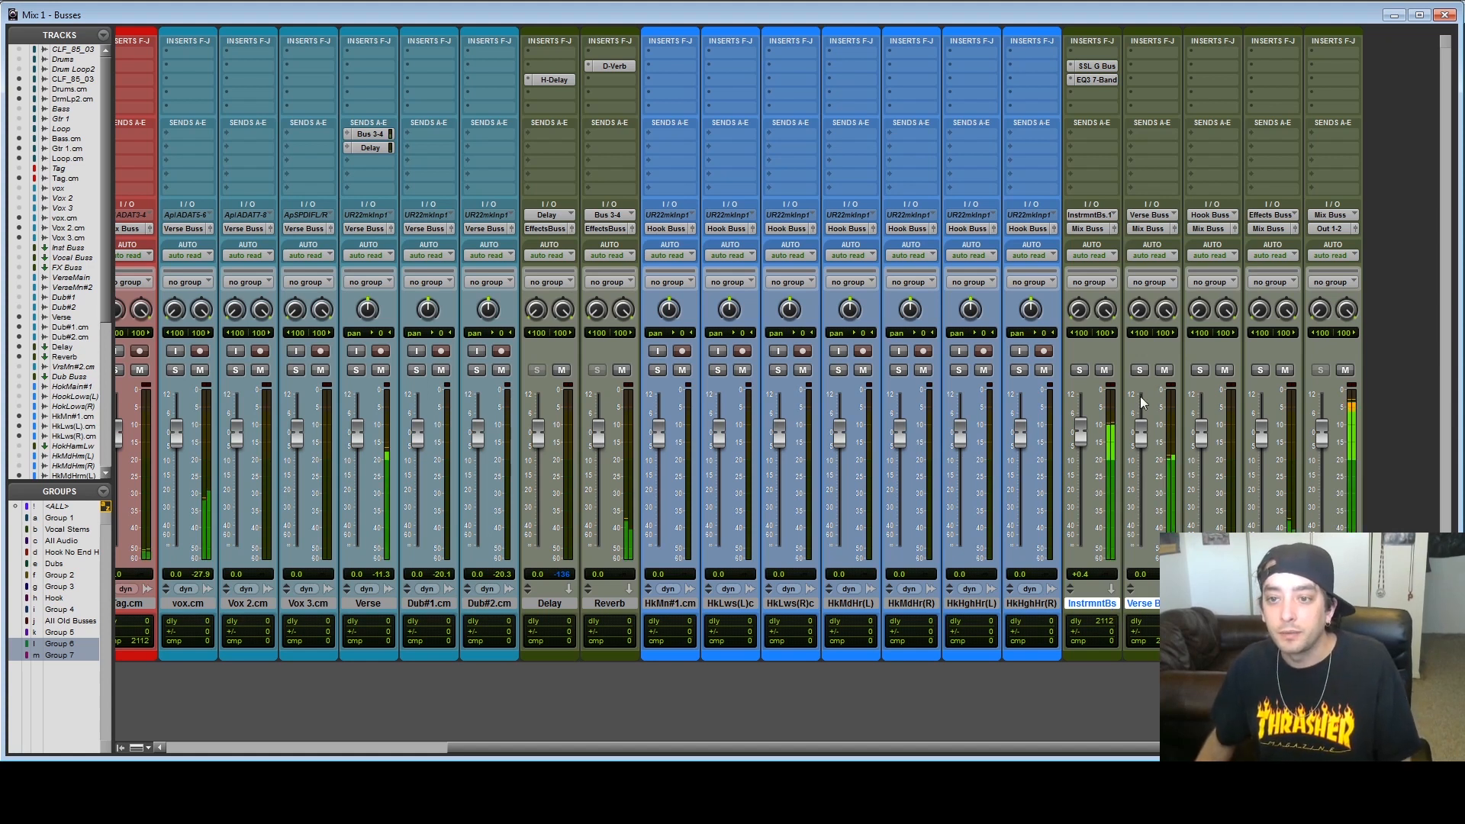
{"action": "left_click", "coordinate": [1102, 370]}
{"action": "left_click", "coordinate": [1163, 371]}
{"action": "left_click", "coordinate": [1224, 371]}
{"action": "left_click", "coordinate": [1285, 371]}
{"action": "left_click", "coordinate": [1285, 371]}
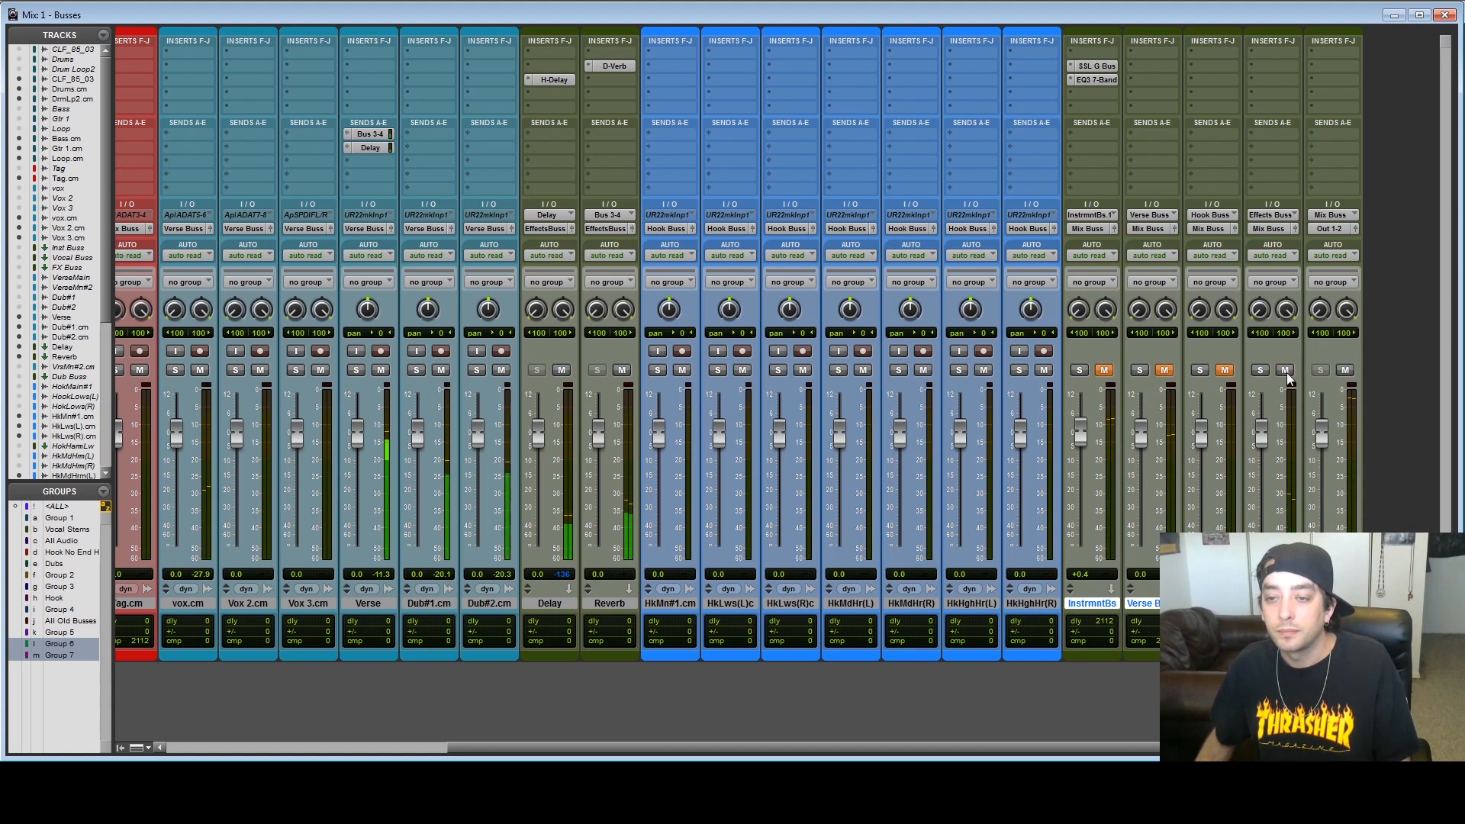
{"action": "left_click", "coordinate": [1224, 371]}
{"action": "left_click", "coordinate": [1163, 371]}
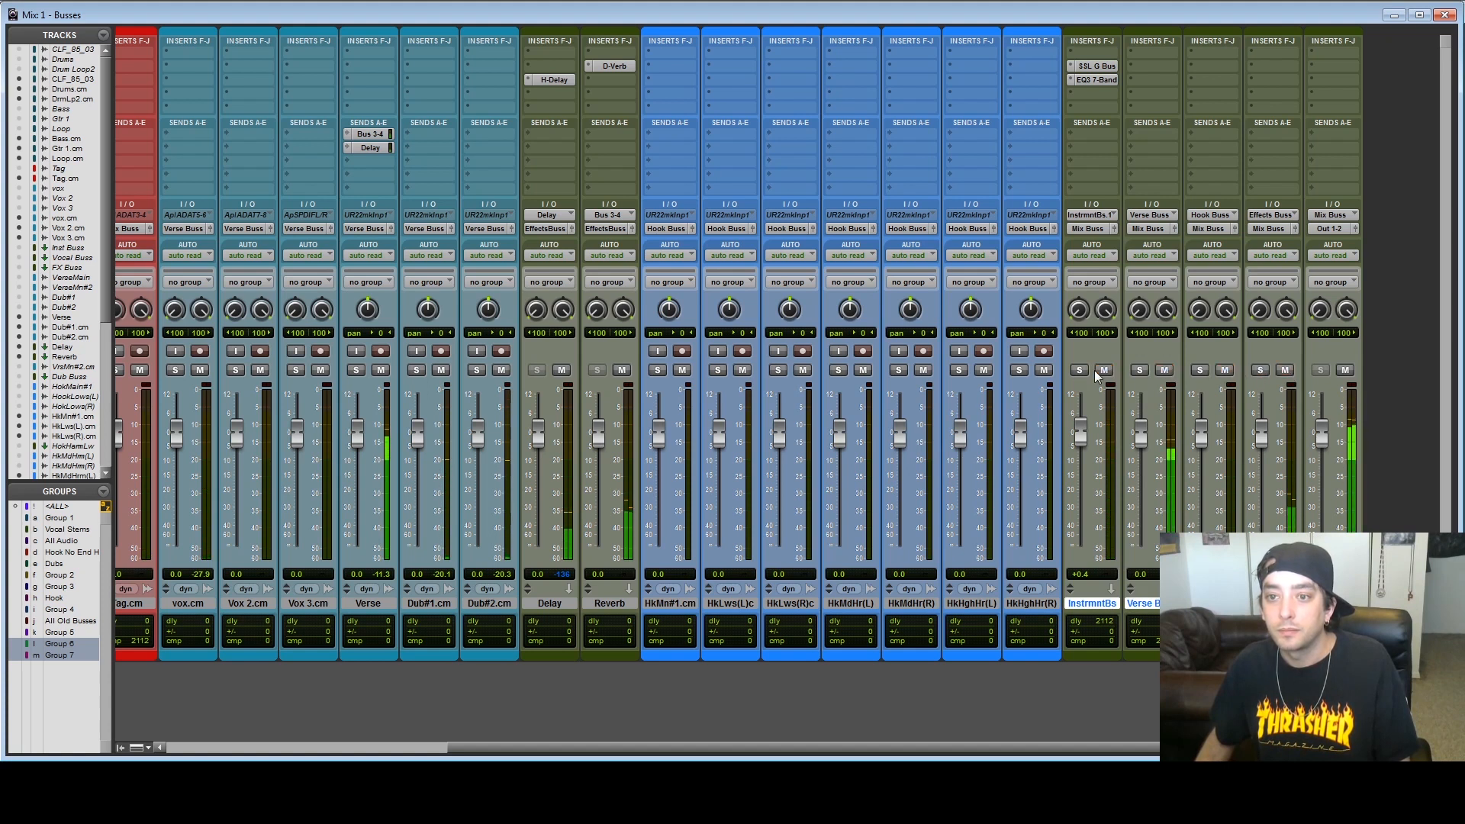
{"action": "left_click", "coordinate": [1096, 370]}
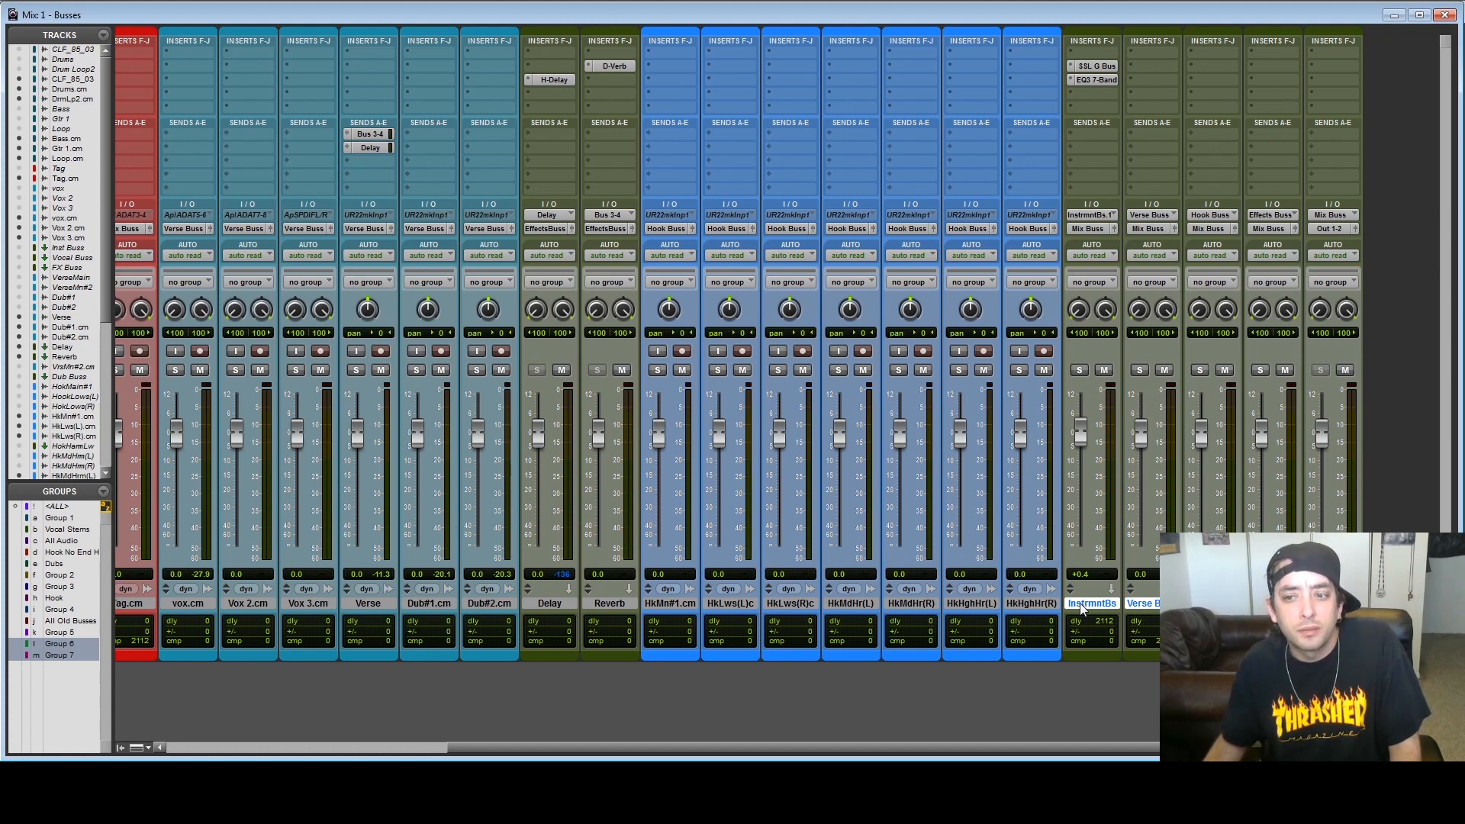
- Make the existing Mix Buss track inactive
{"action": "left_click", "coordinate": [1332, 604]}
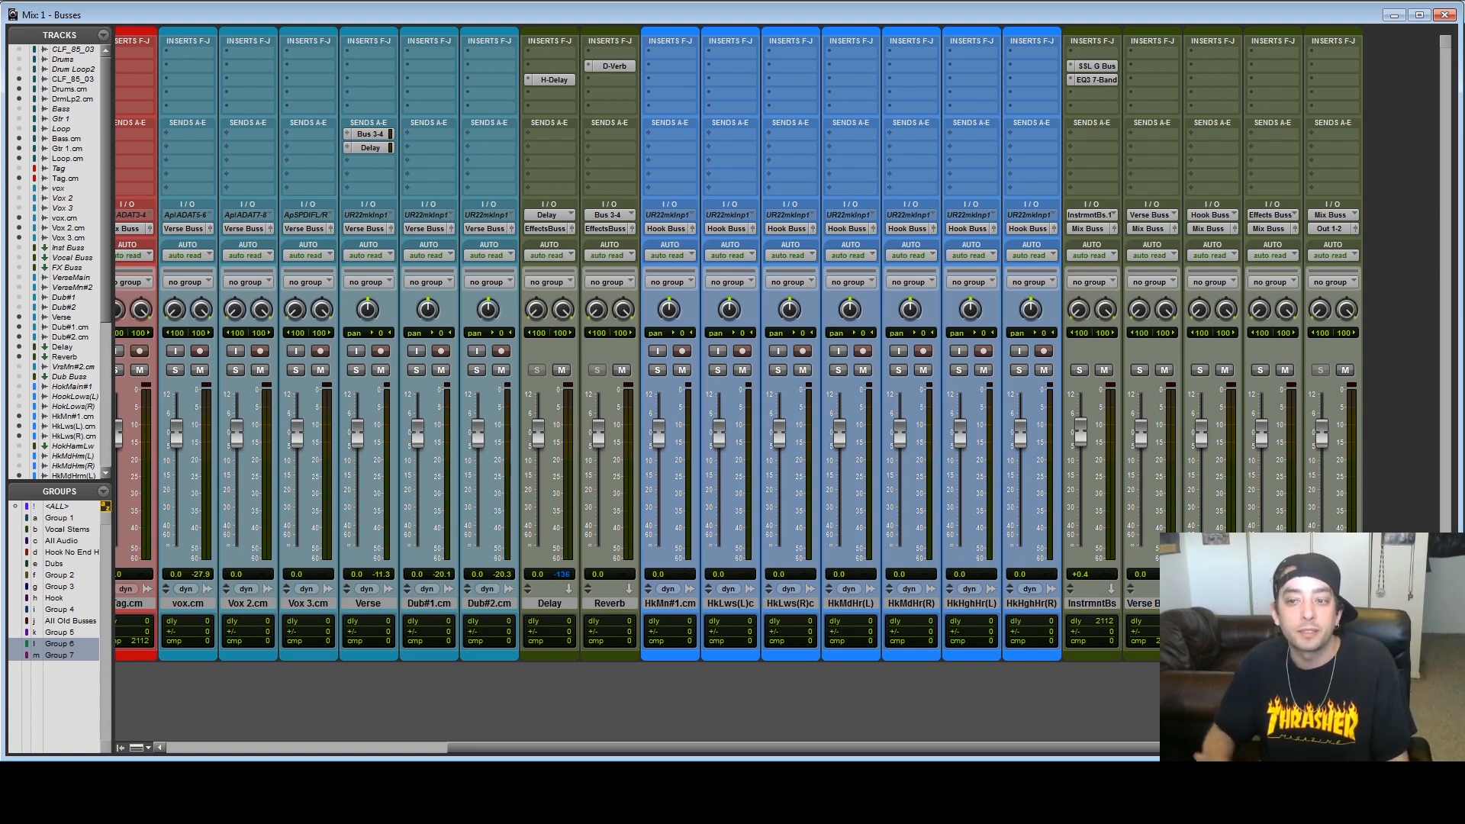
{"action": "left_click", "coordinate": [1092, 603], "text": "shift"}
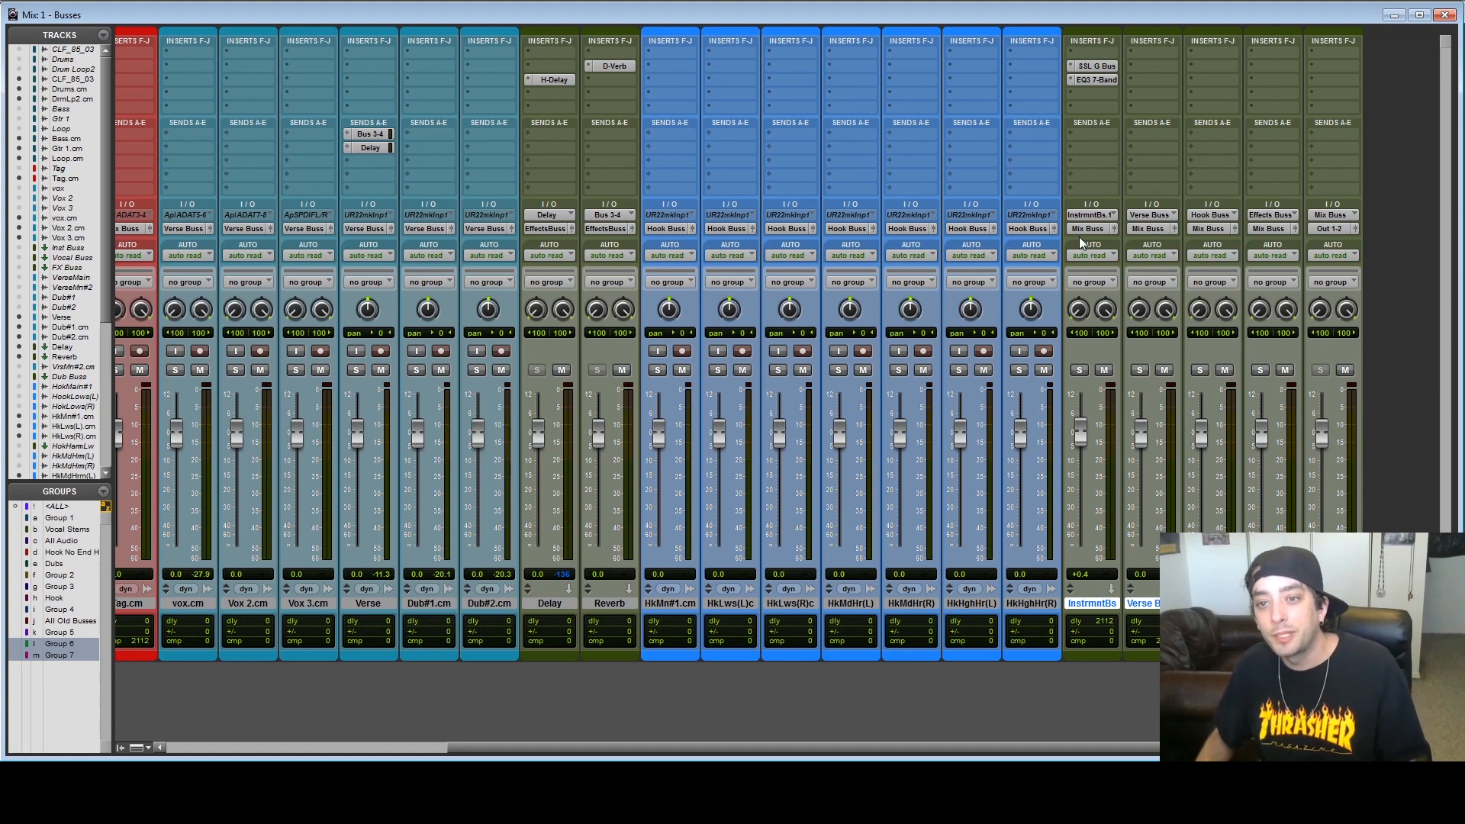
{"action": "right_click", "coordinate": [1332, 603]}
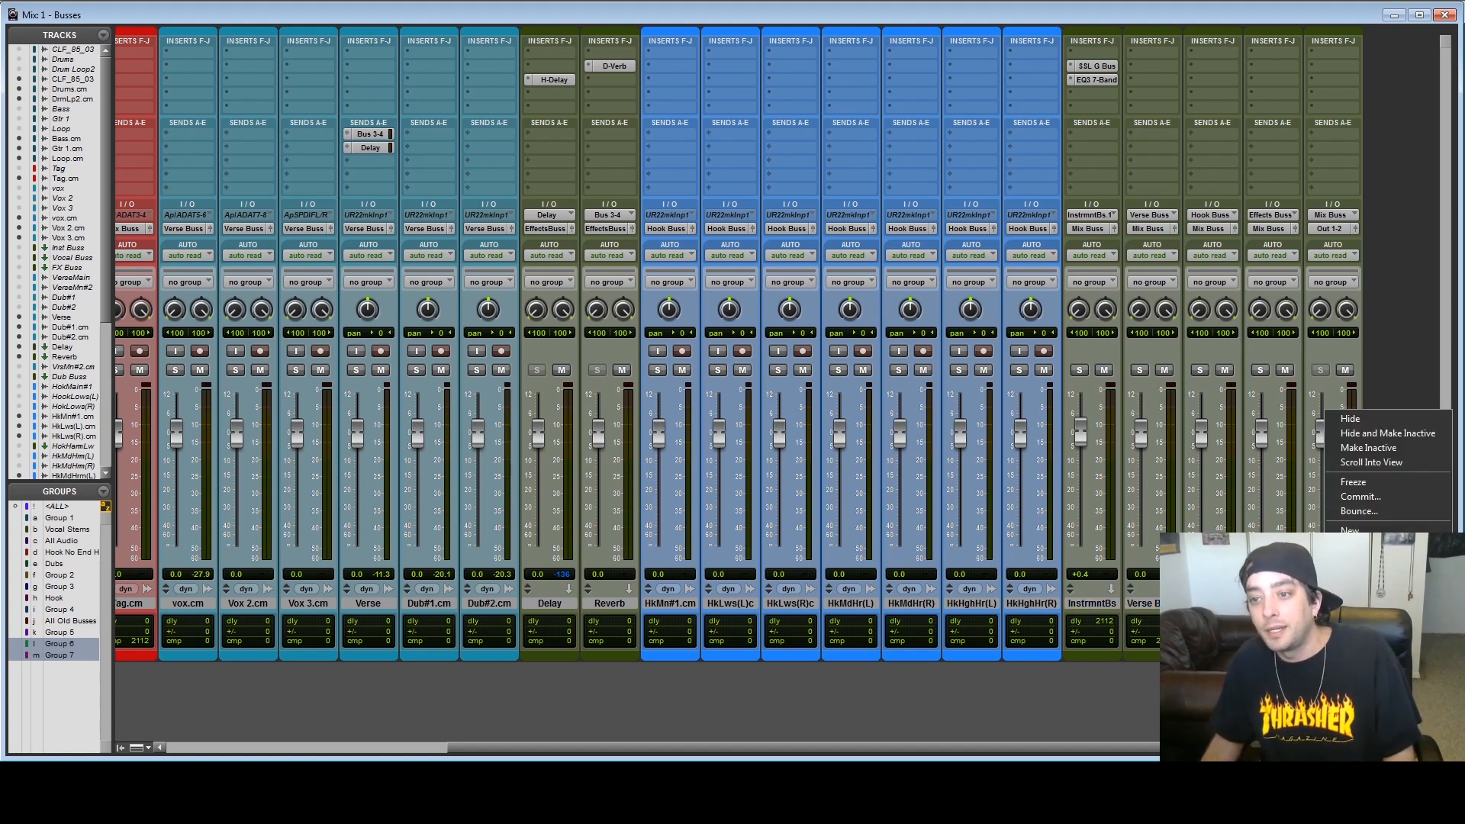
{"action": "left_click", "coordinate": [1404, 446]}
- Route the Instrument, Verse, Hook and Effects busses to a new stereo aux input named Mix Buss and check its output assignment
{"action": "left_click", "coordinate": [1093, 604], "text": "shift"}
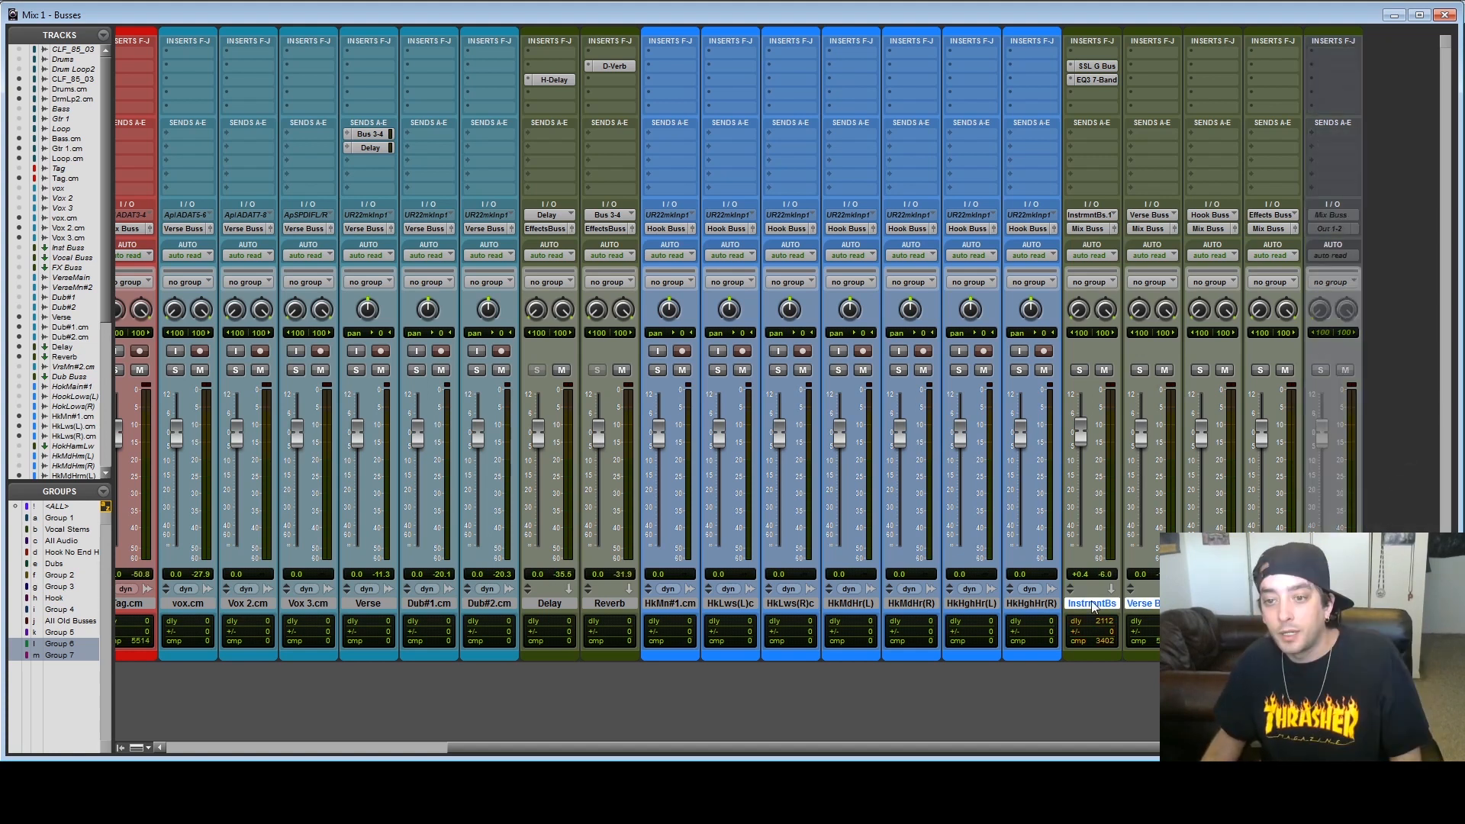
{"action": "left_click", "coordinate": [1266, 231]}
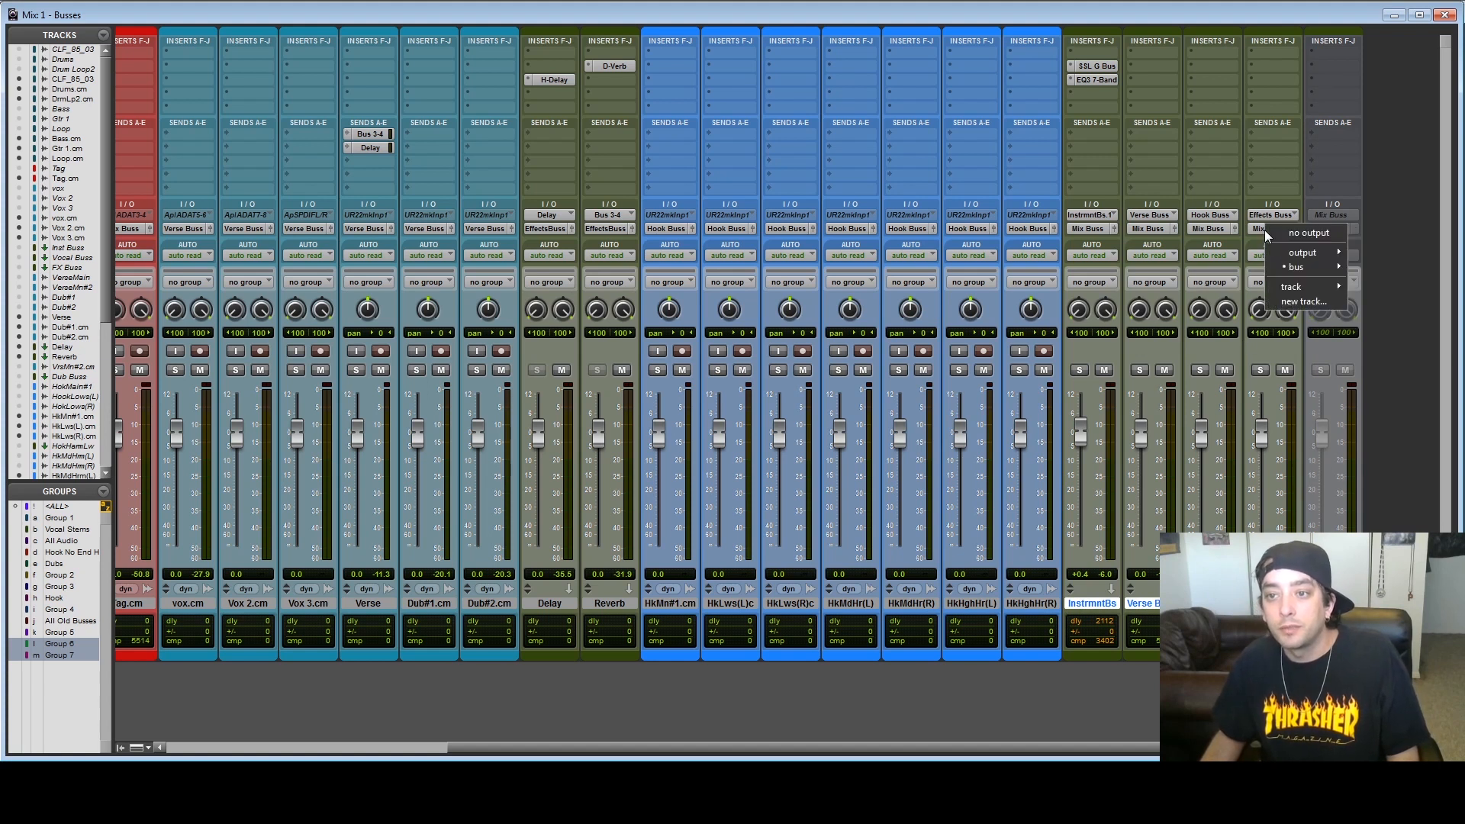
{"action": "left_click", "coordinate": [1296, 304]}
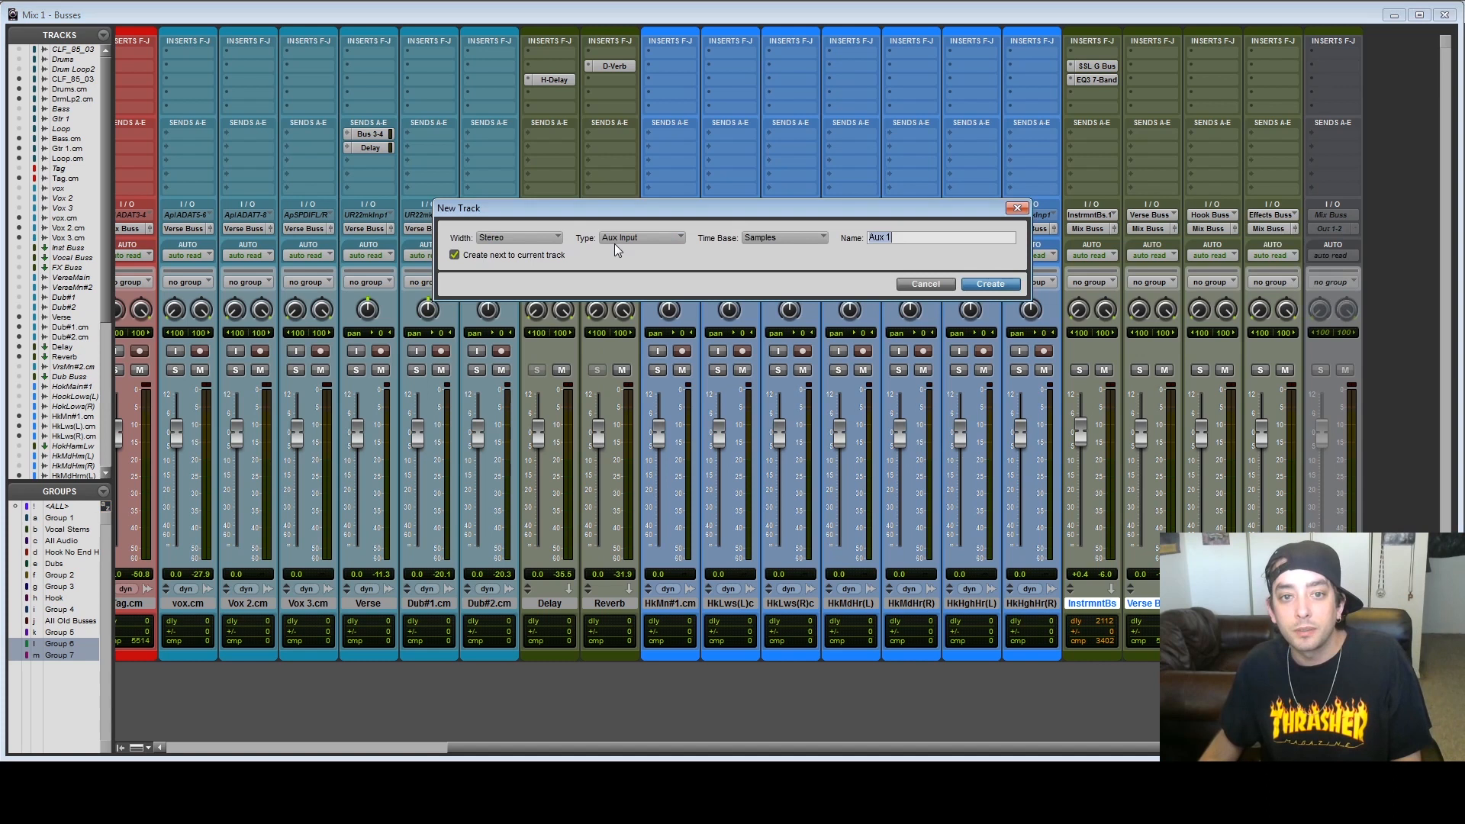
{"action": "type", "text": "Mix Buss"}
{"action": "key", "text": "Return"}
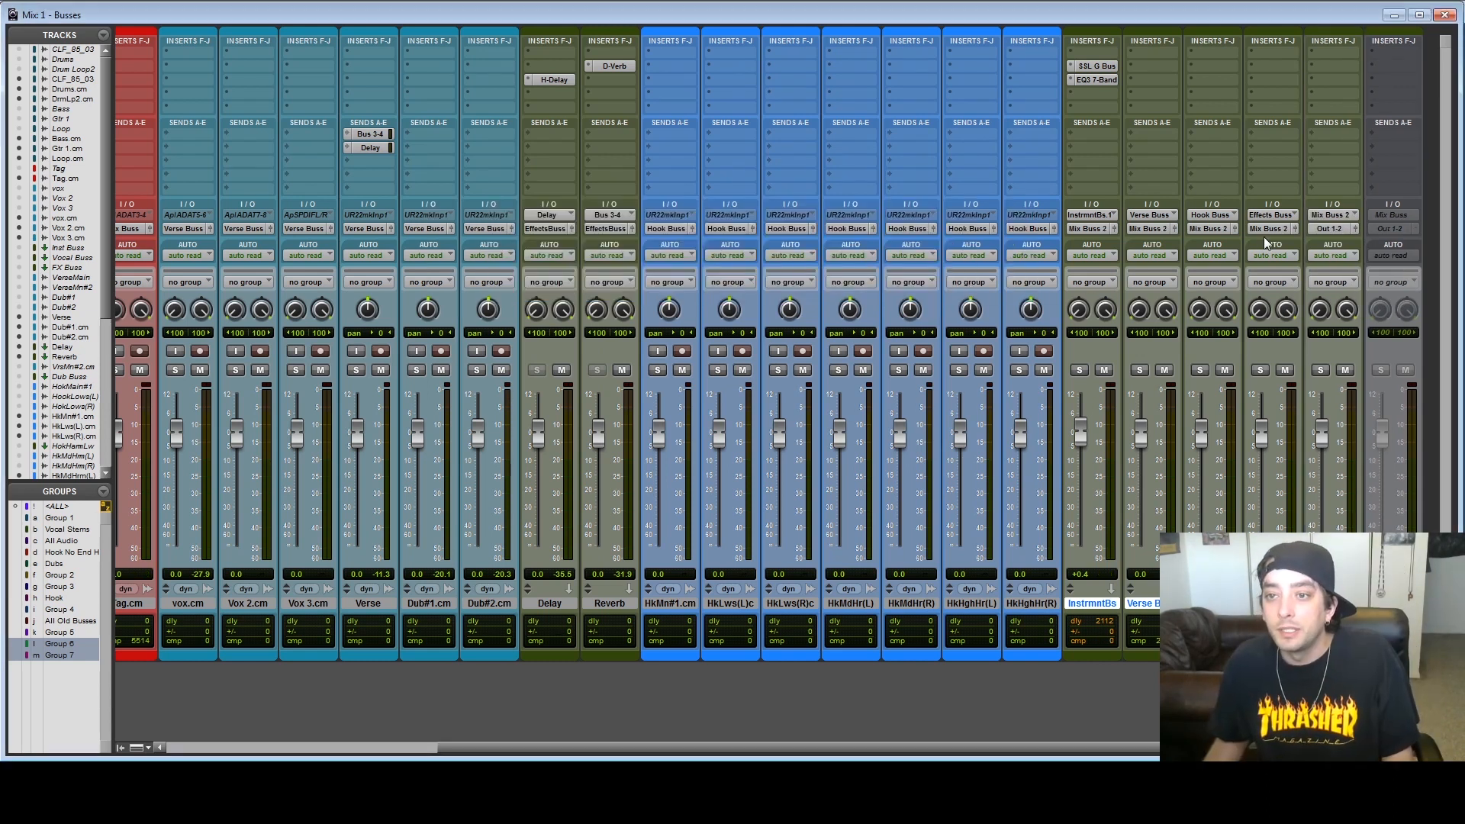
{"action": "left_click", "coordinate": [1331, 228]}
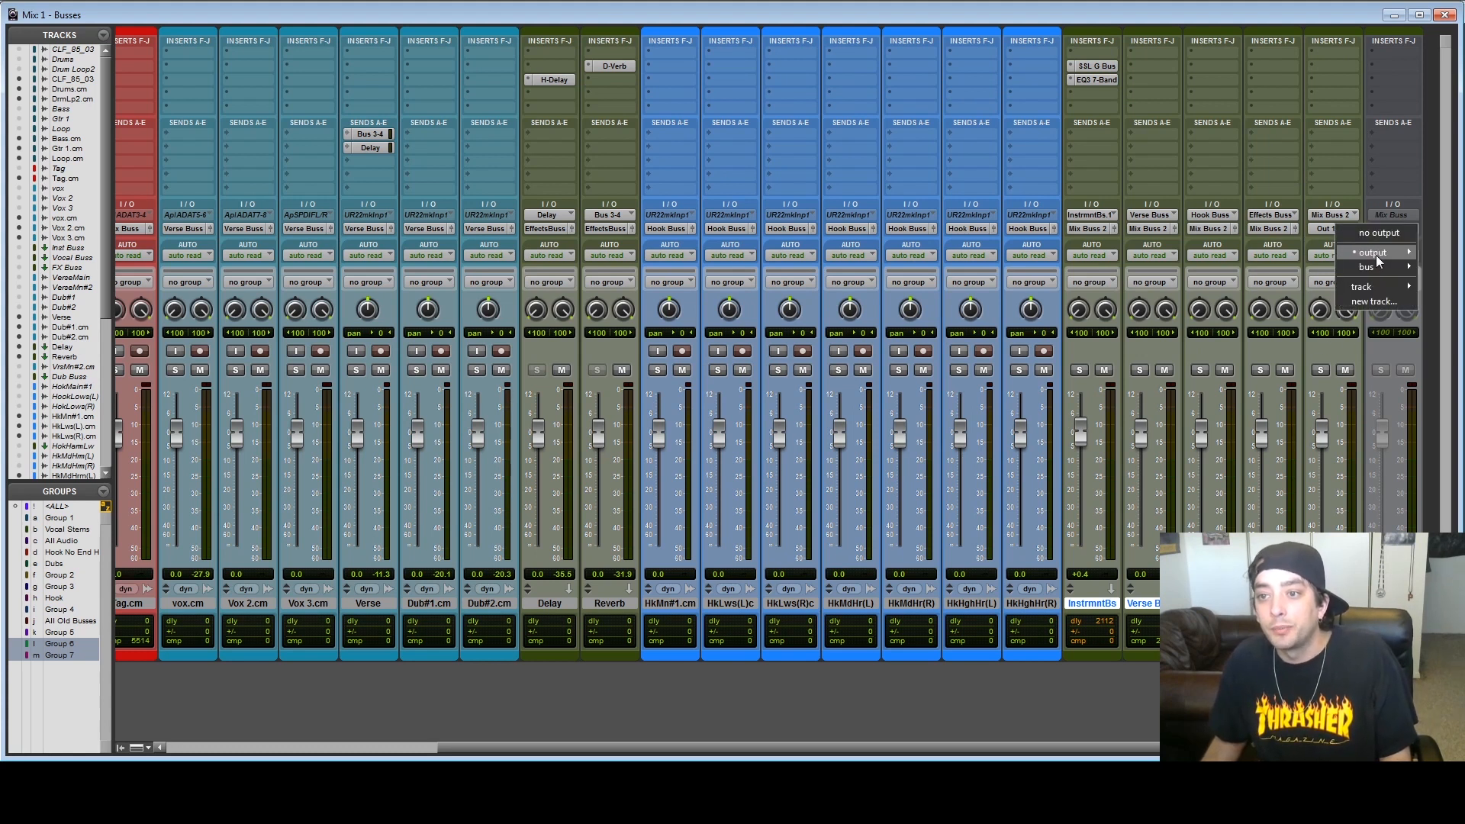
{"action": "mouse_move", "coordinate": [1370, 252]}
{"action": "left_click", "coordinate": [1293, 253]}
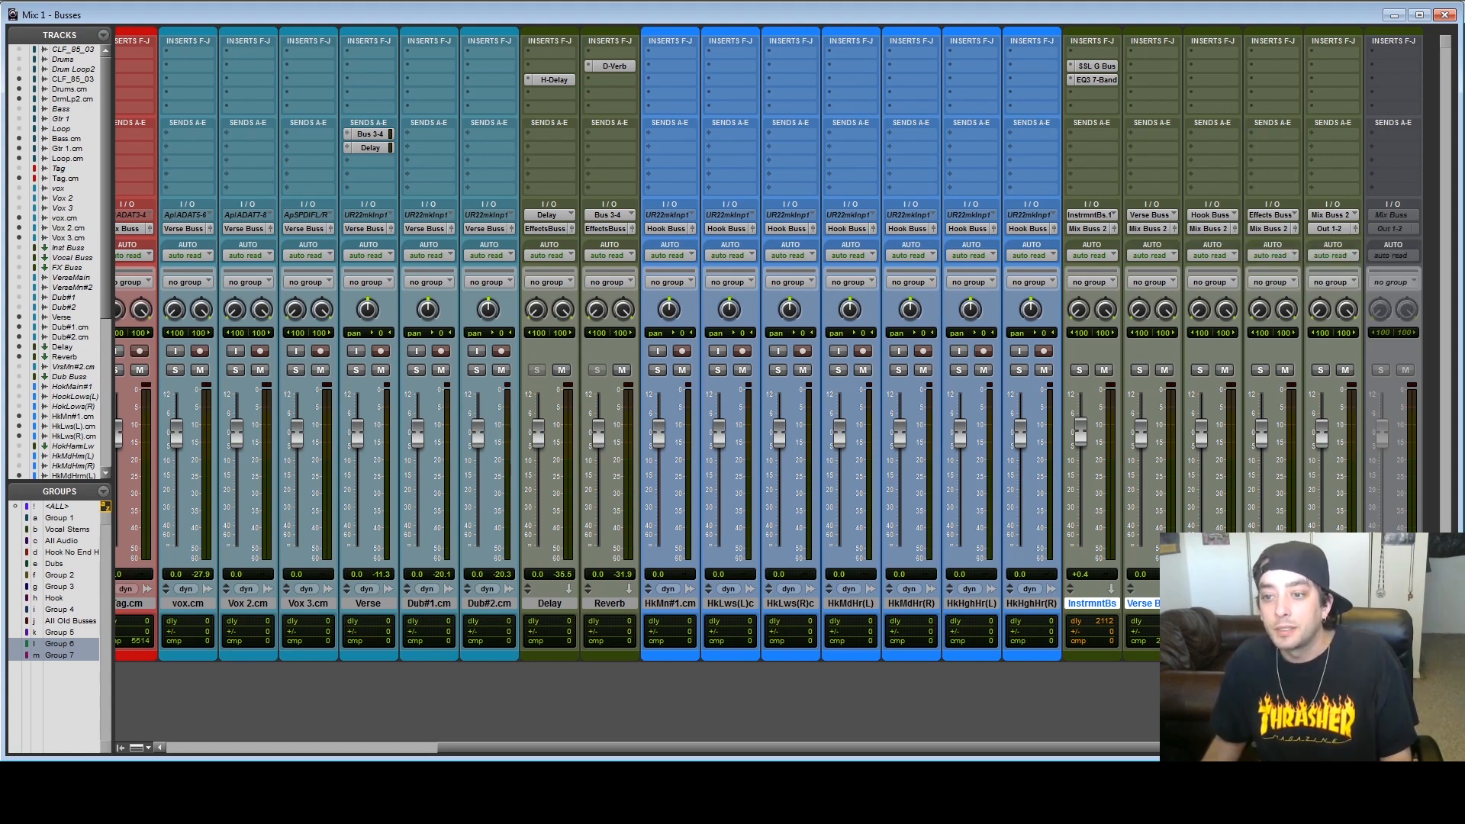
{"action": "left_click", "coordinate": [1297, 702]}
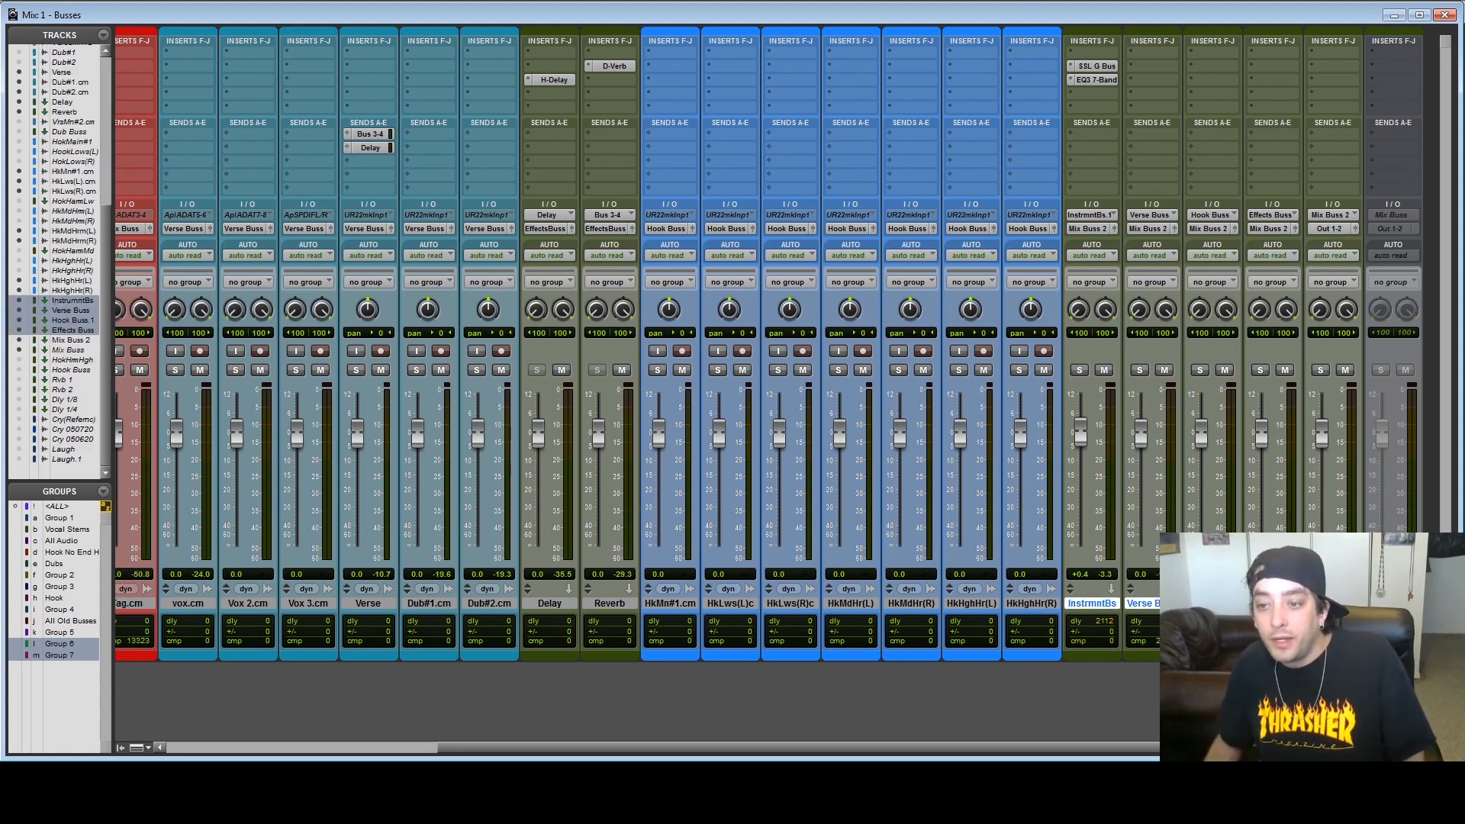
- Insert the SSL G Bus compressor on the Mix Buss 2 track and adjust its threshold
{"action": "left_click", "coordinate": [1332, 603]}
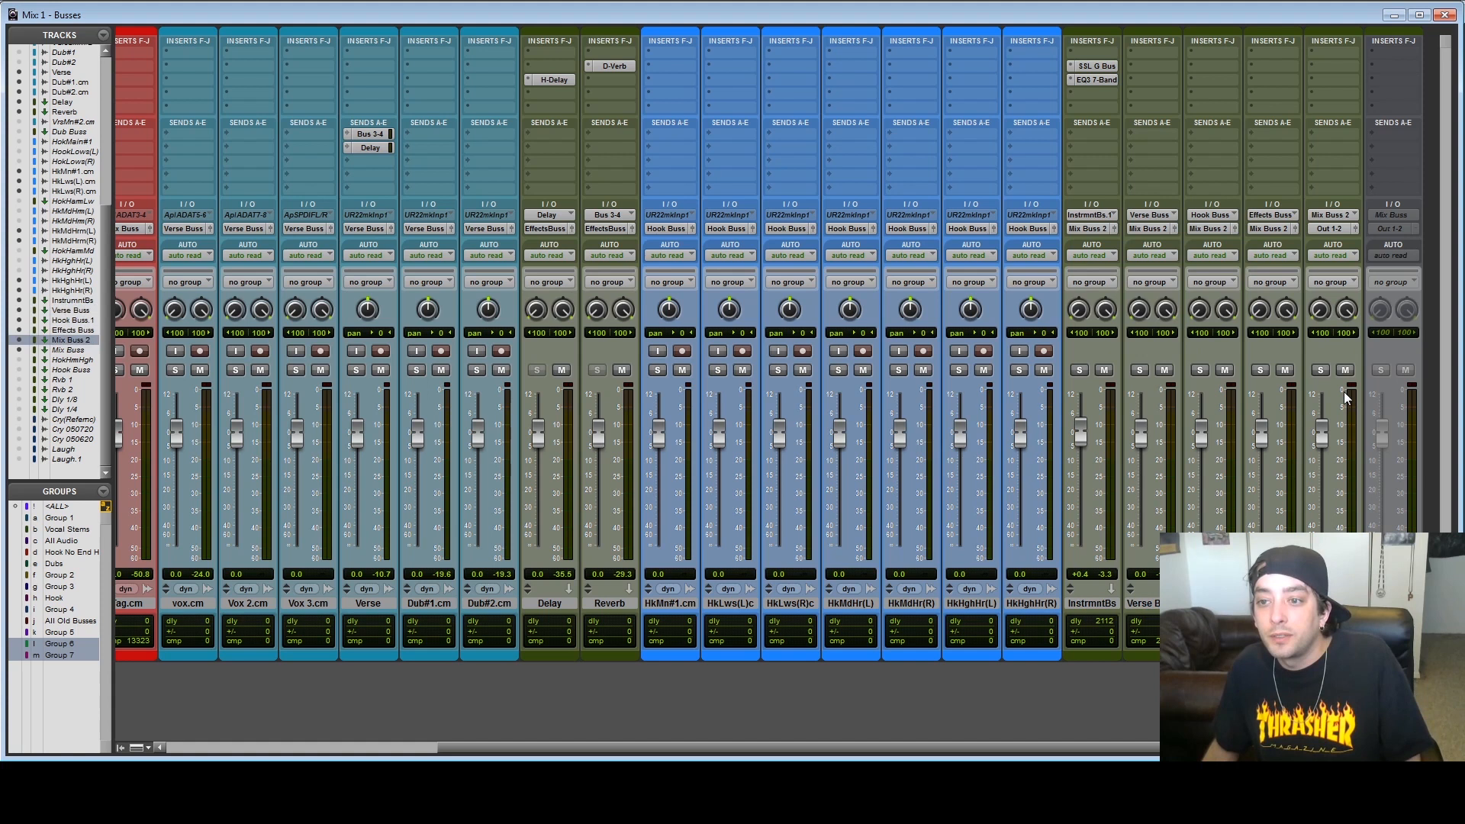
{"action": "left_click", "coordinate": [1334, 65]}
{"action": "mouse_move", "coordinate": [1353, 90]}
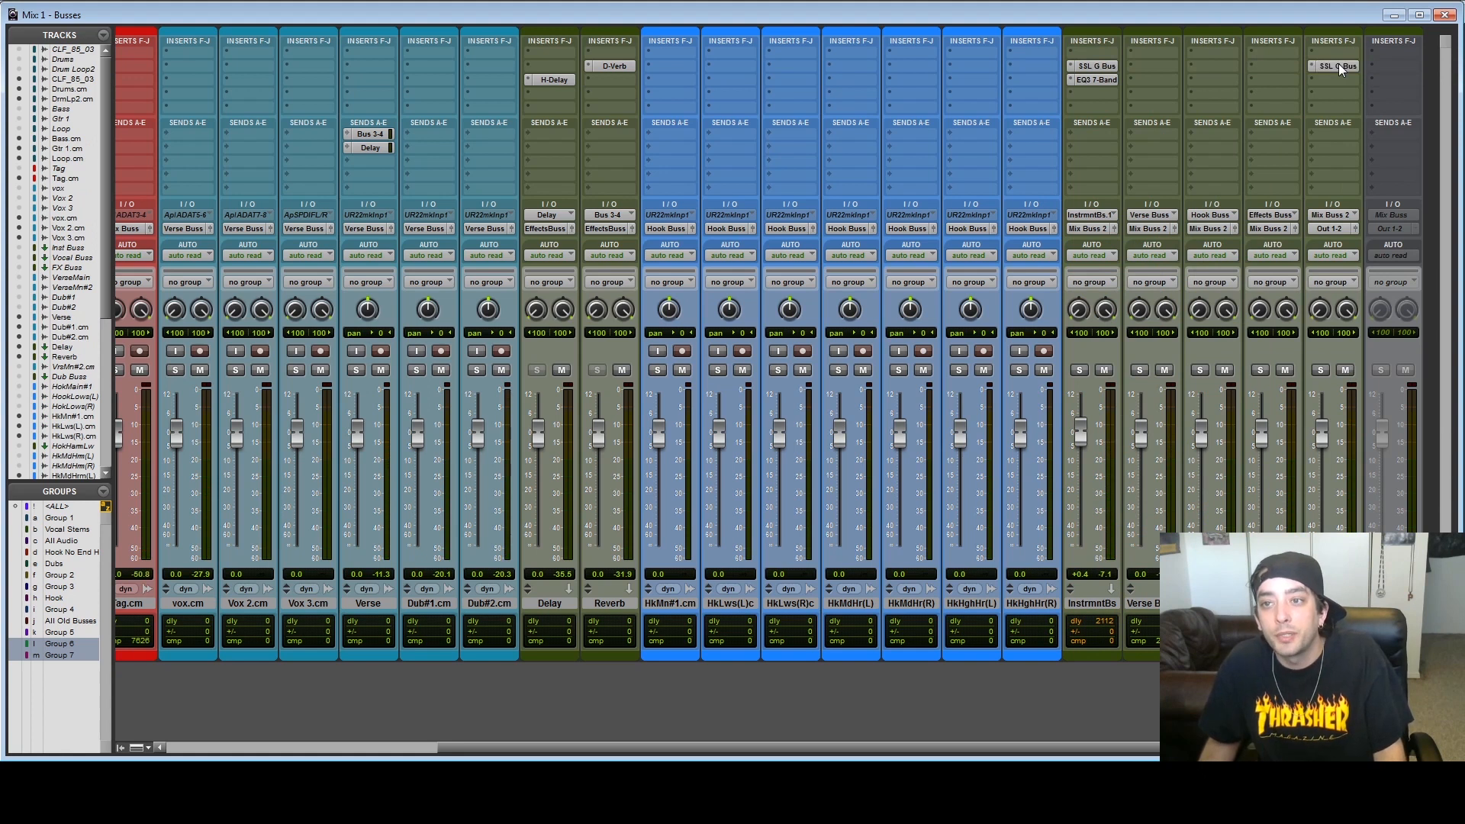
{"action": "mouse_move", "coordinate": [989, 304]}
{"action": "left_mouse_down"}
{"action": "mouse_move", "coordinate": [996, 289]}
{"action": "mouse_move", "coordinate": [988, 303]}
{"action": "left_mouse_up"}
- Compare the mix during playback with the SSL G Bus compressor bypassed and active, and close the plug-in
{"action": "key", "text": "space"}
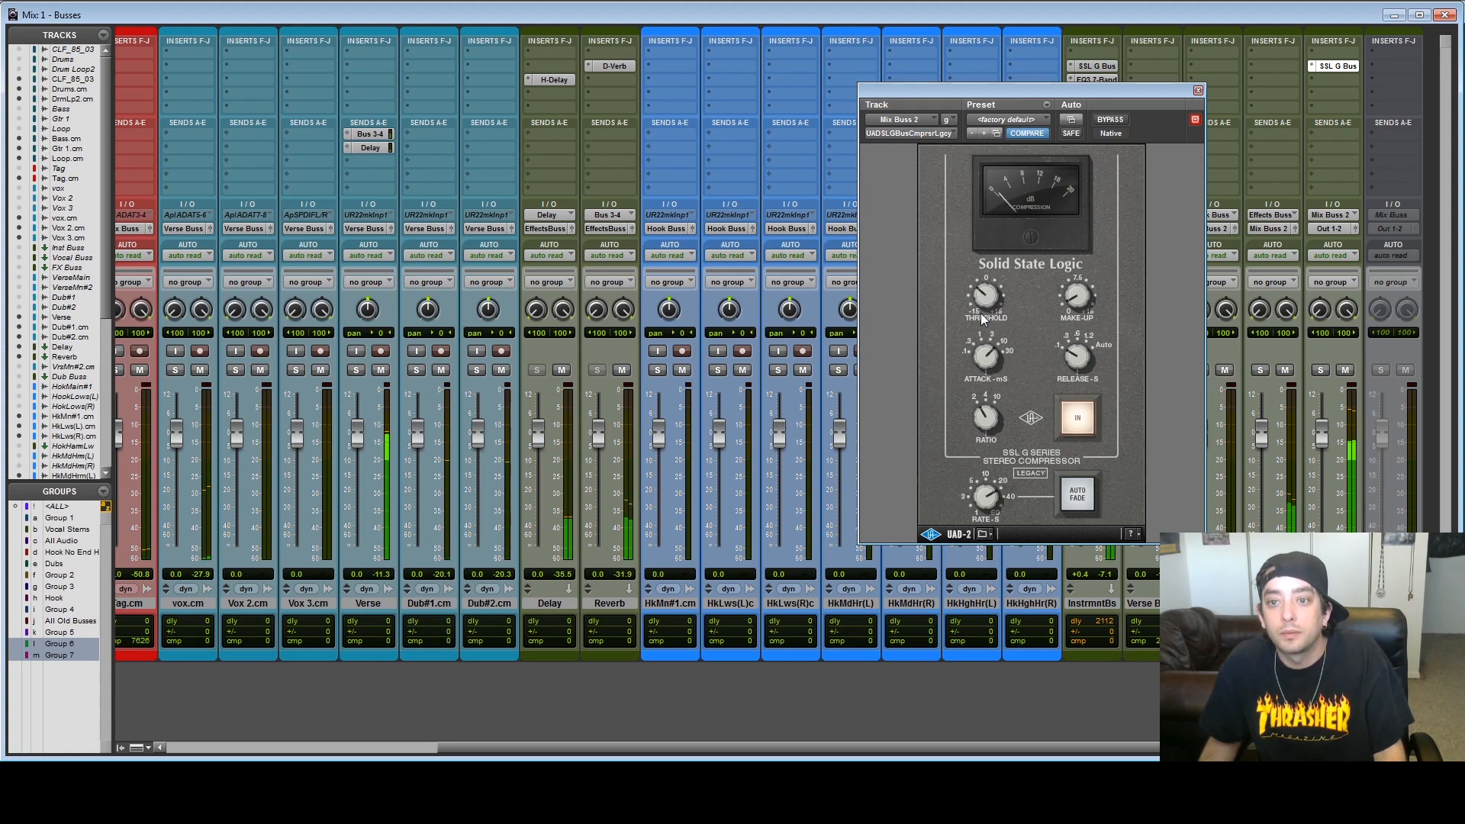
{"action": "left_click", "coordinate": [1110, 120]}
{"action": "left_click", "coordinate": [1111, 121]}
{"action": "left_click", "coordinate": [1197, 90]}
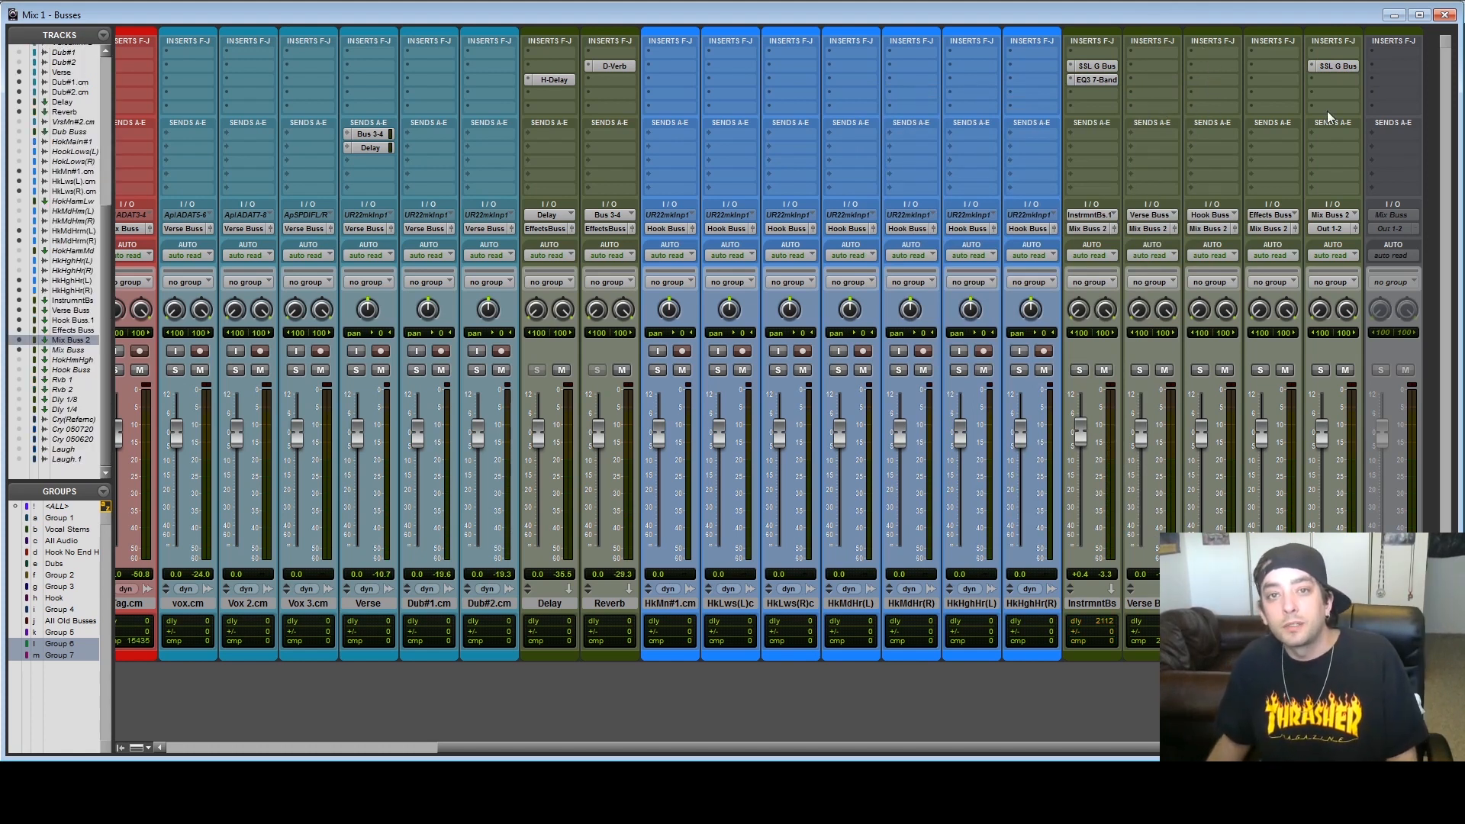
- Insert the L2 Ultramaximizer in the last insert slot of Mix Buss 2 and lower its threshold to -5.0
{"action": "left_click", "coordinate": [1327, 110]}
{"action": "mouse_move", "coordinate": [1354, 133]}
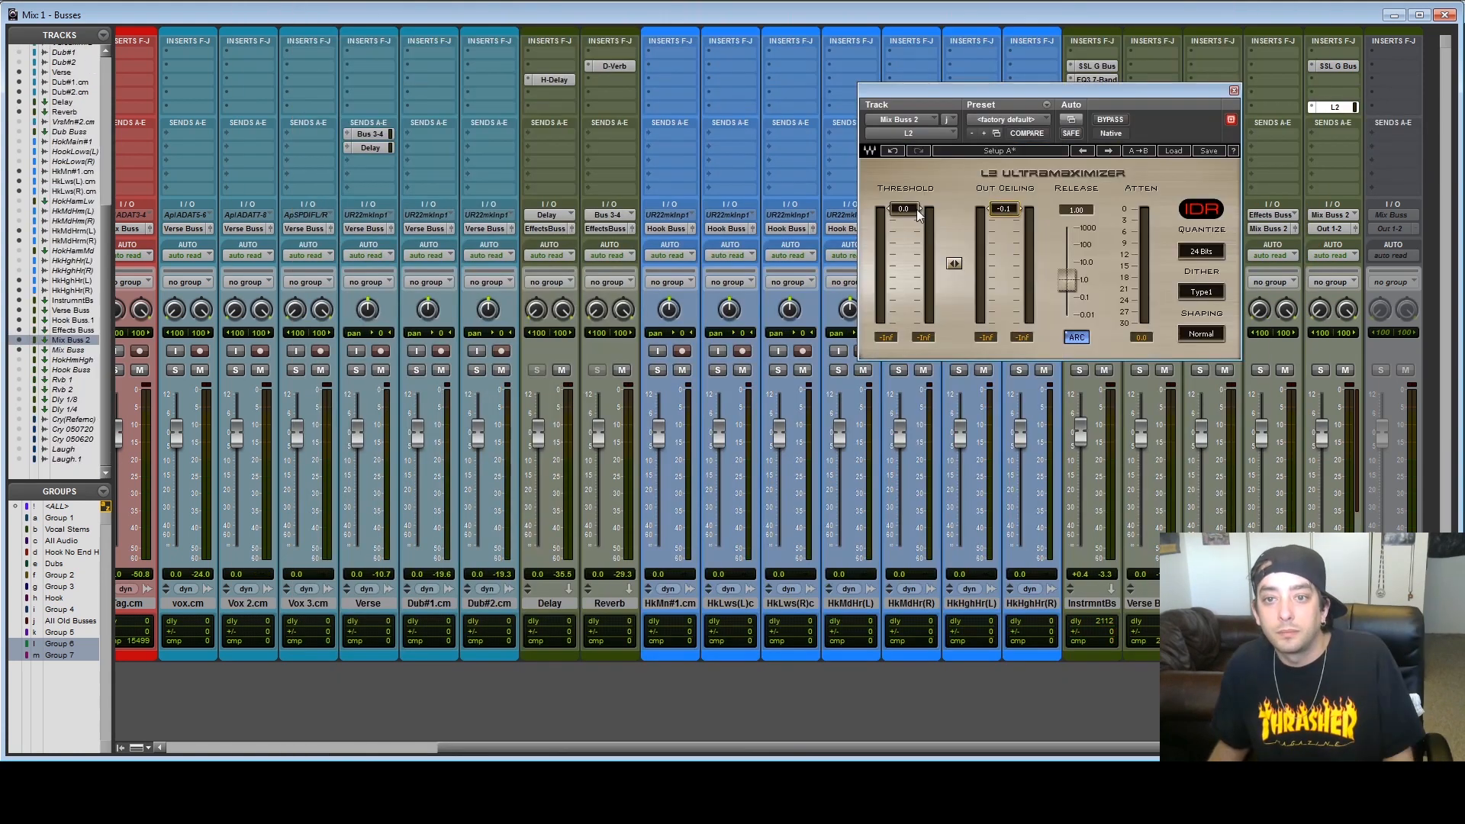
{"action": "left_click_drag", "start_coordinate": [913, 213], "coordinate": [904, 227]}
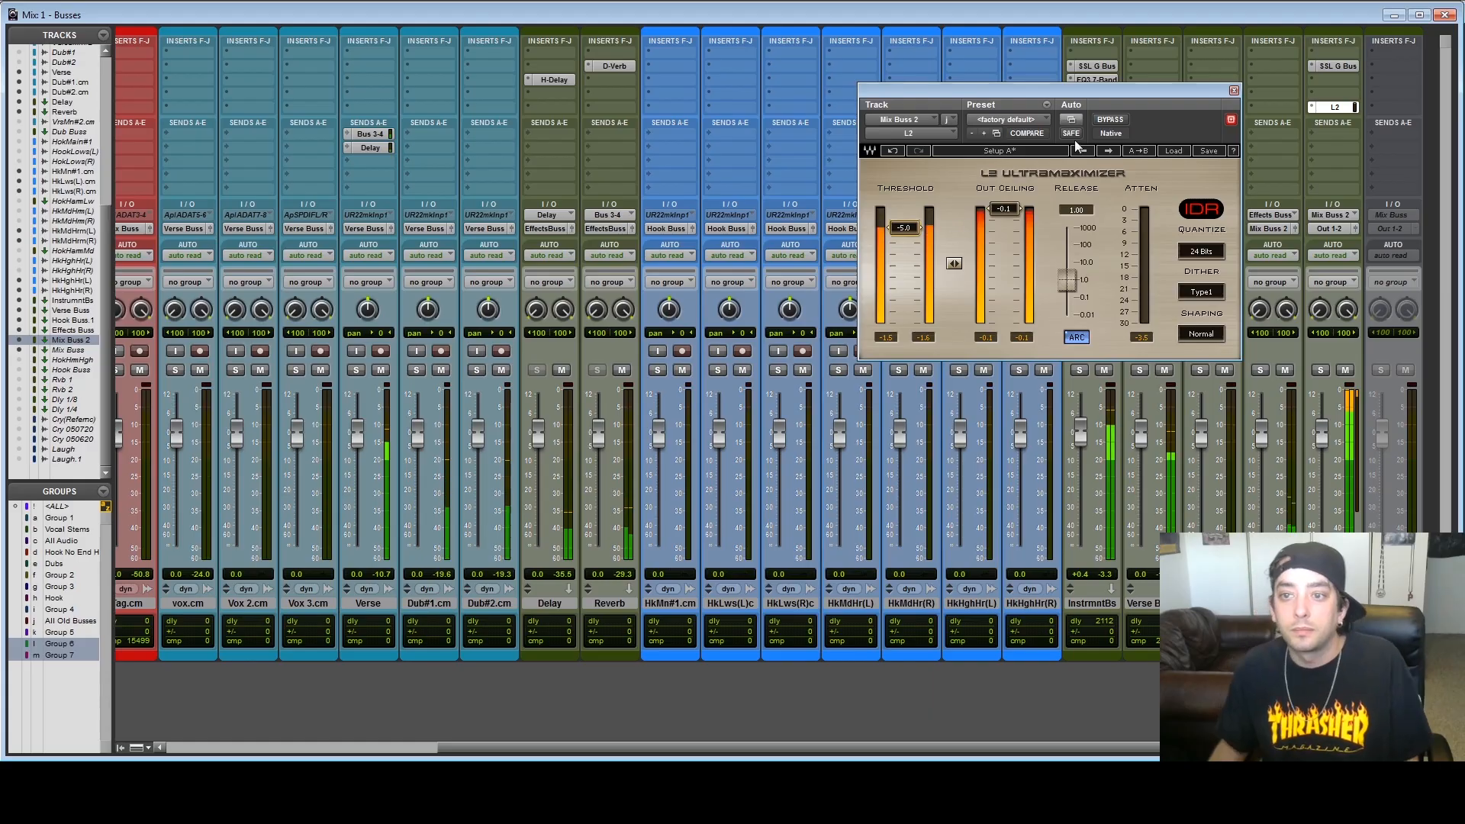